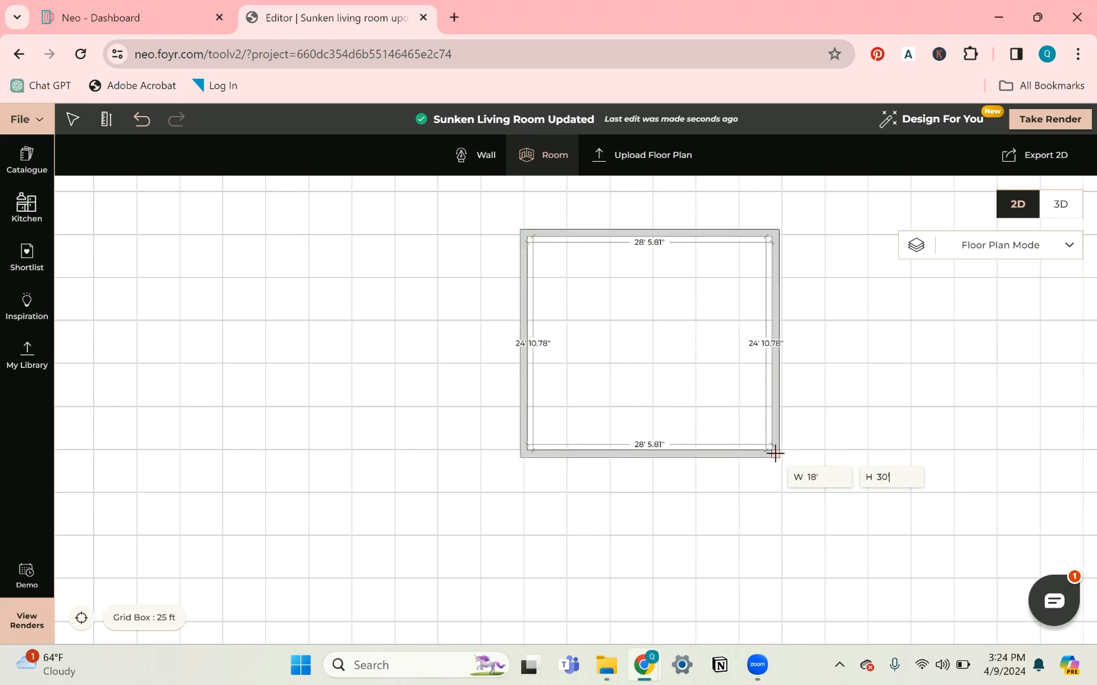
Create the room 18' wide by 30' high and set its full wall height to 12'.
key("Return")
key("Escape")
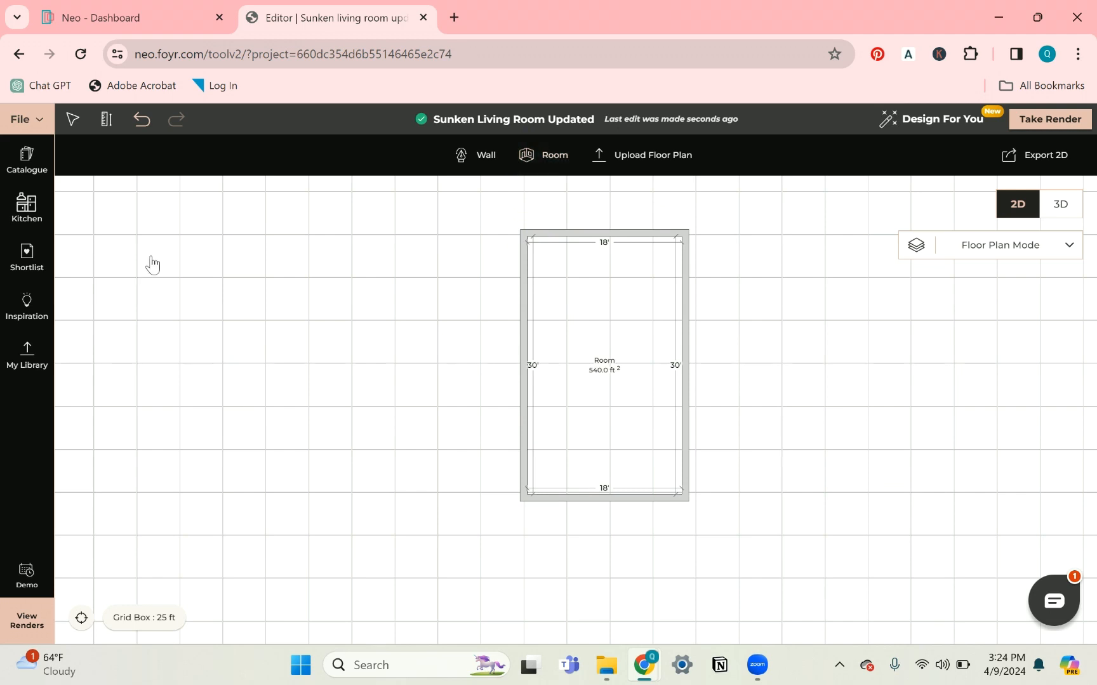
left_click(665, 235)
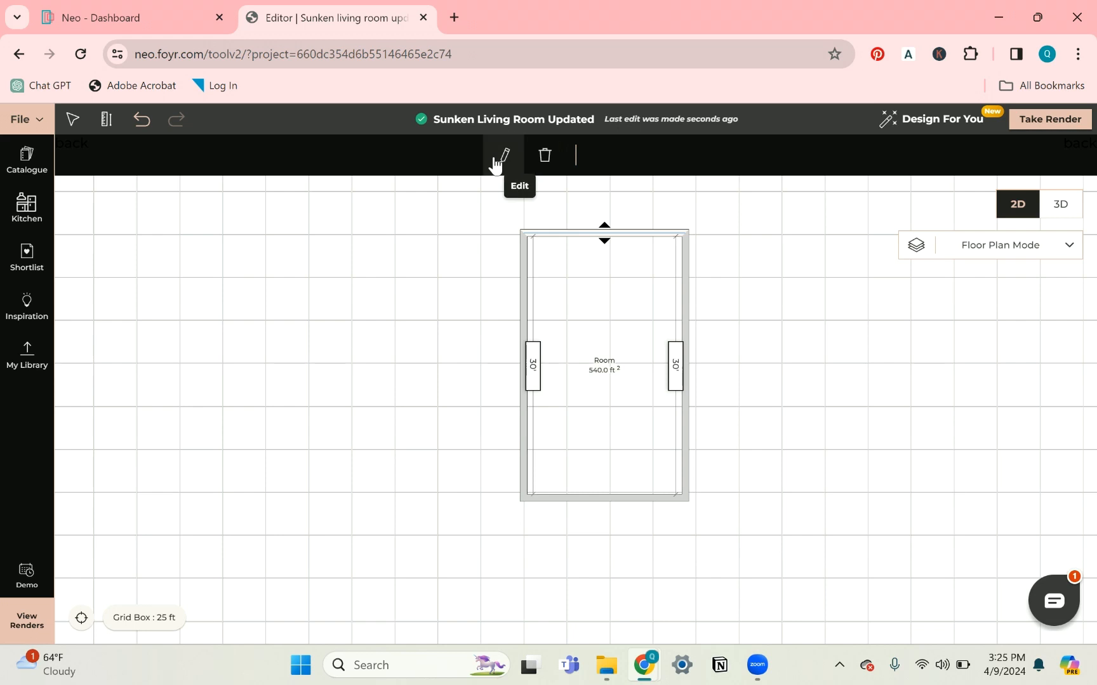
left_click(497, 166)
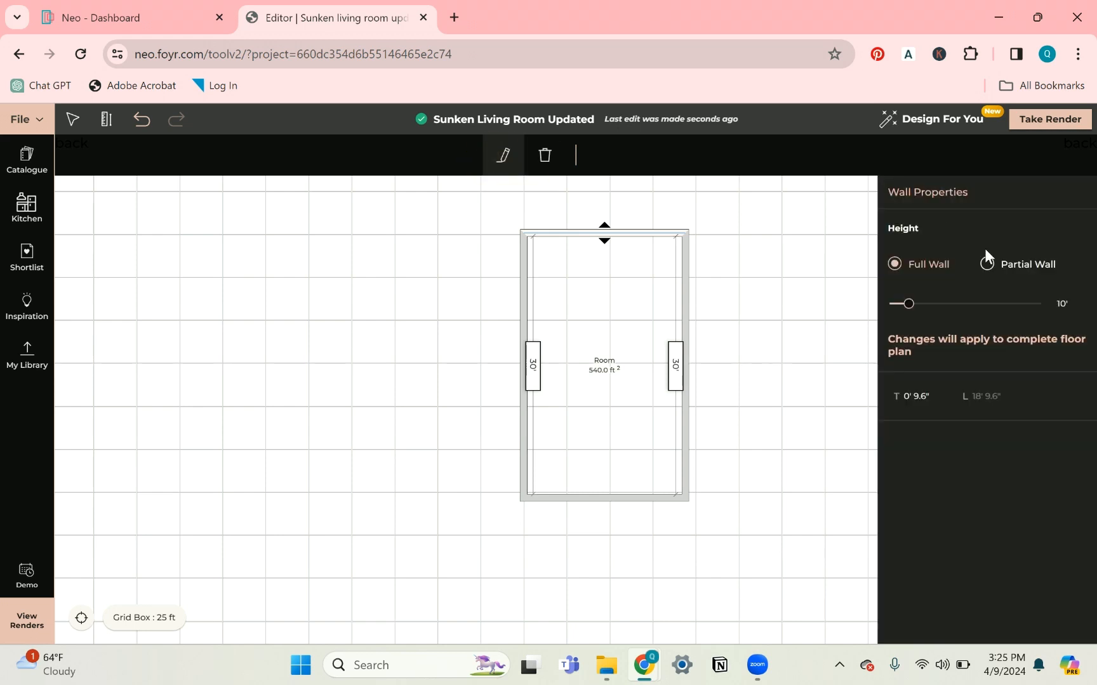
left_click(1071, 304)
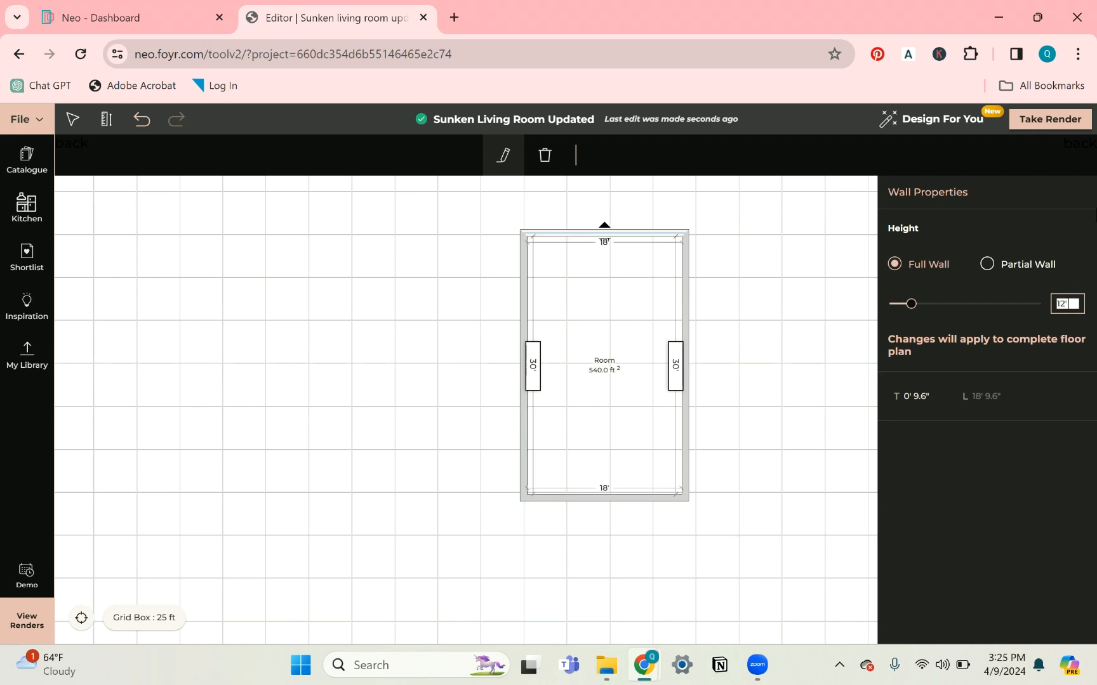
left_click(774, 262)
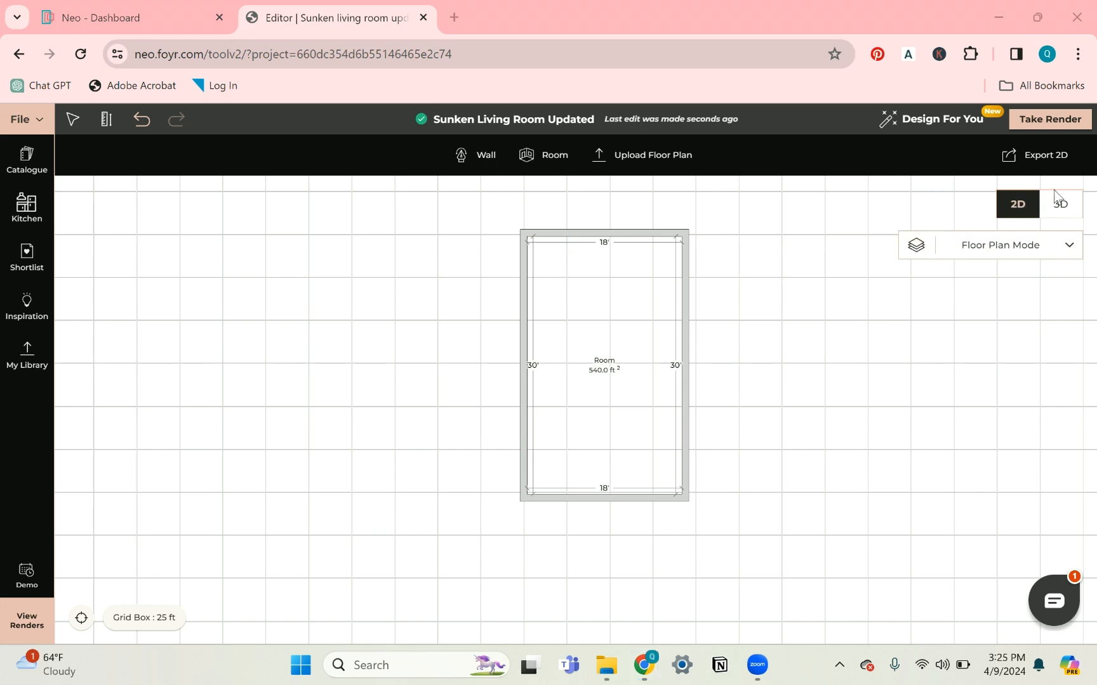
Start a new product in 3D and draw a rectangle on the floor spanning the room's 18' width at its far end.
left_click(1063, 208)
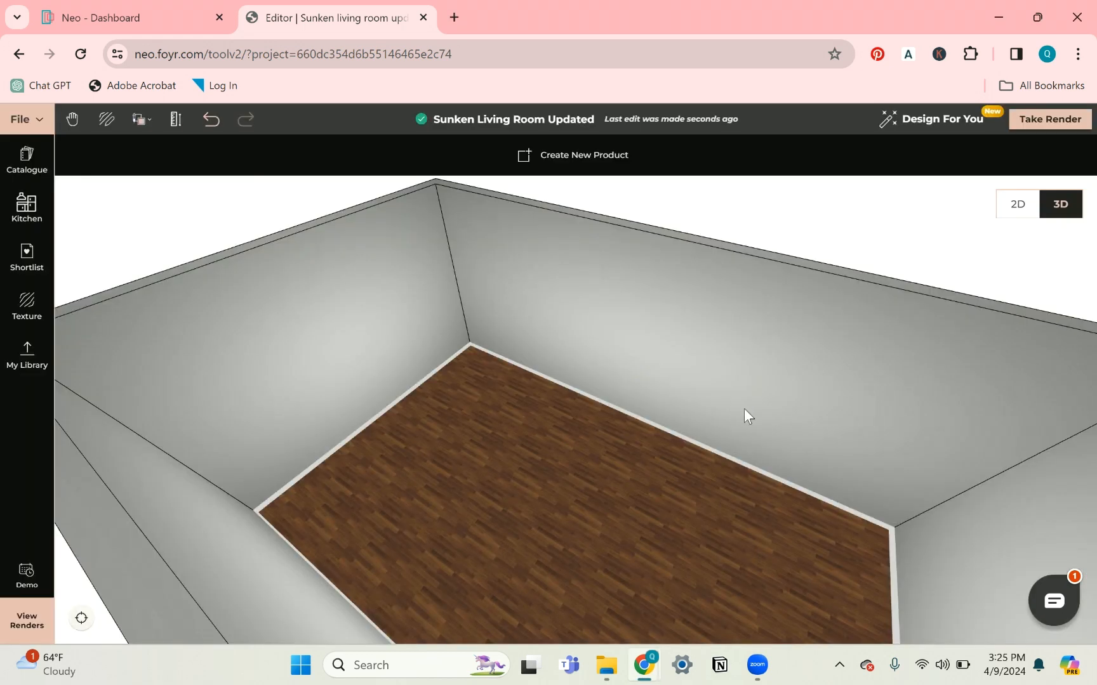
left_click_drag(747, 416, 607, 279)
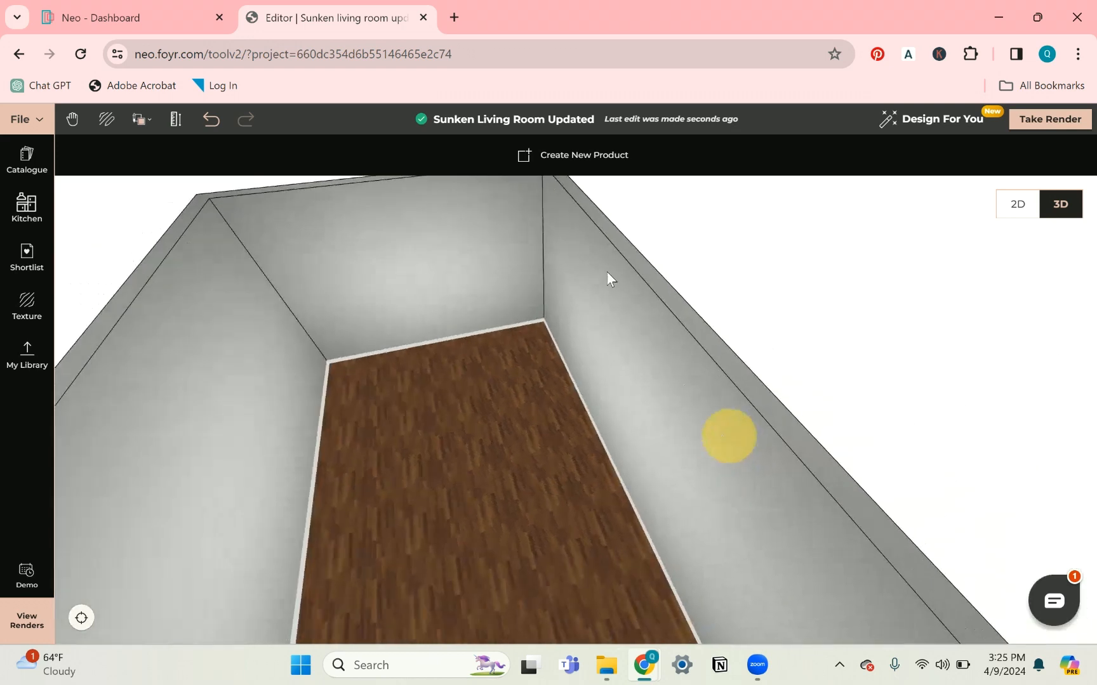
left_click(571, 153)
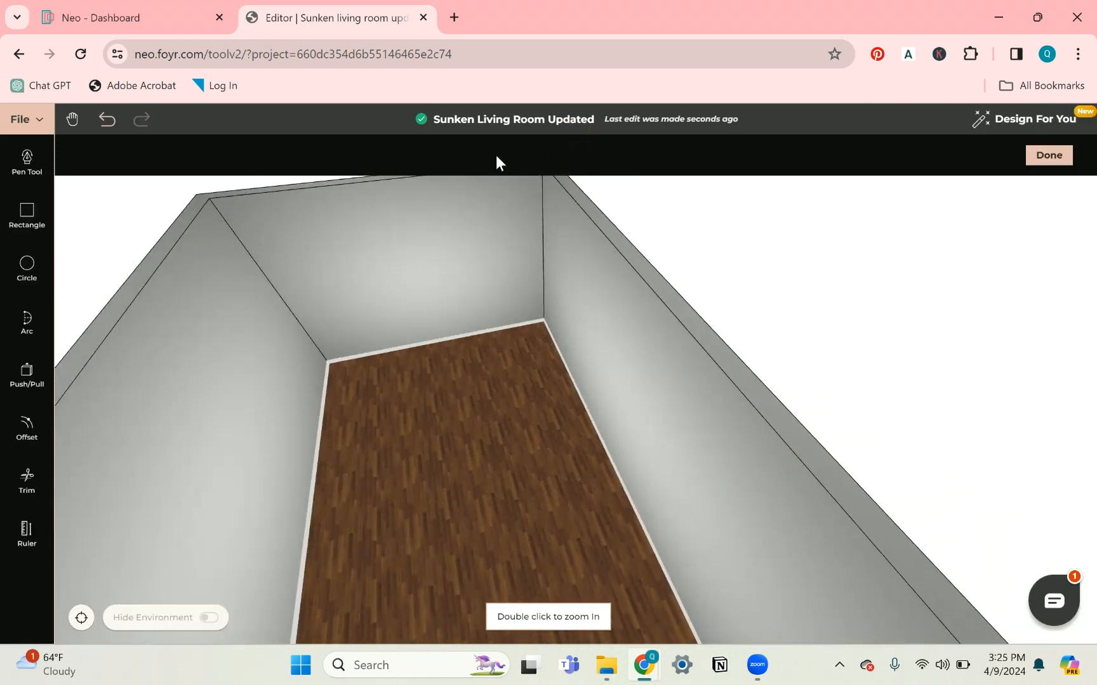
left_click(22, 229)
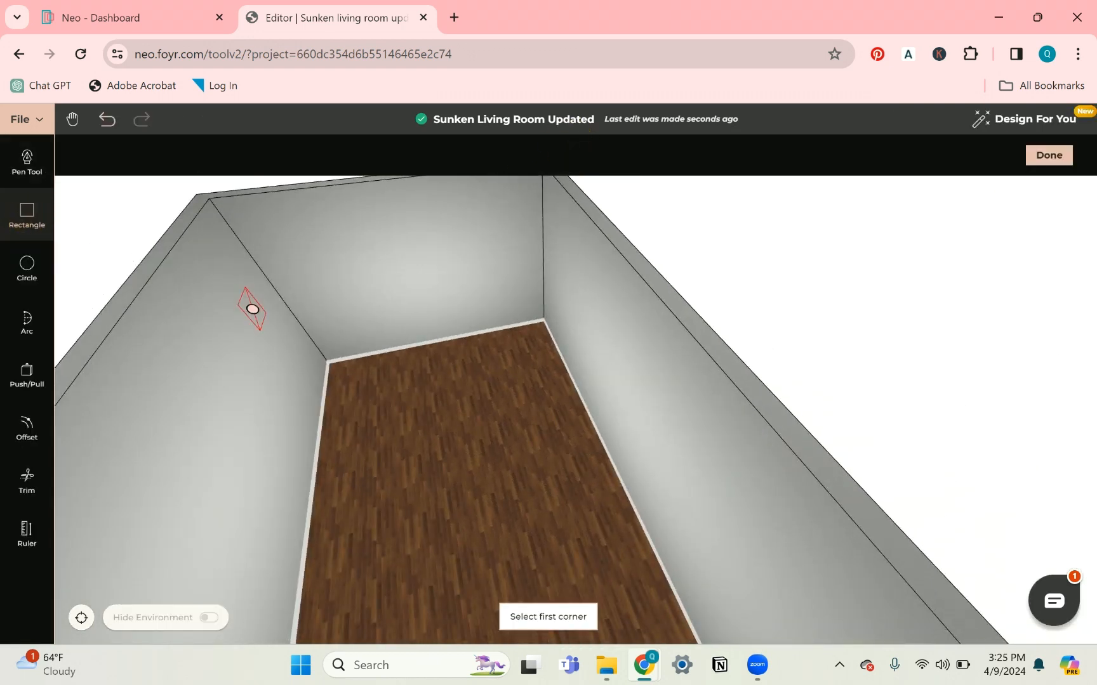
left_click(331, 362)
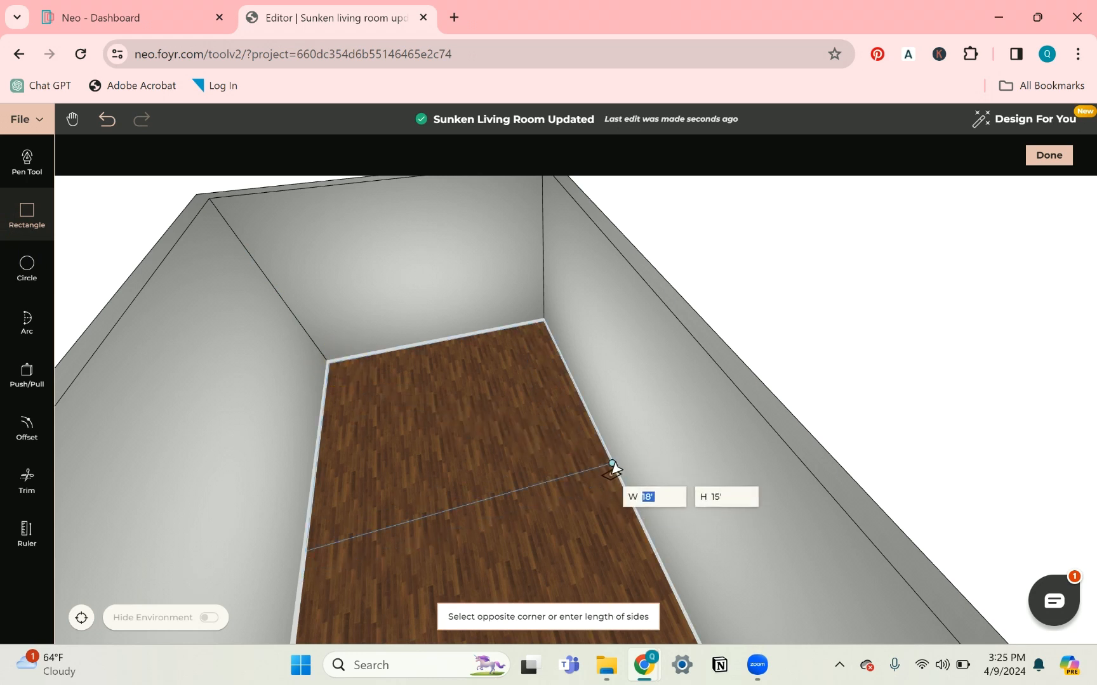
left_click(597, 429)
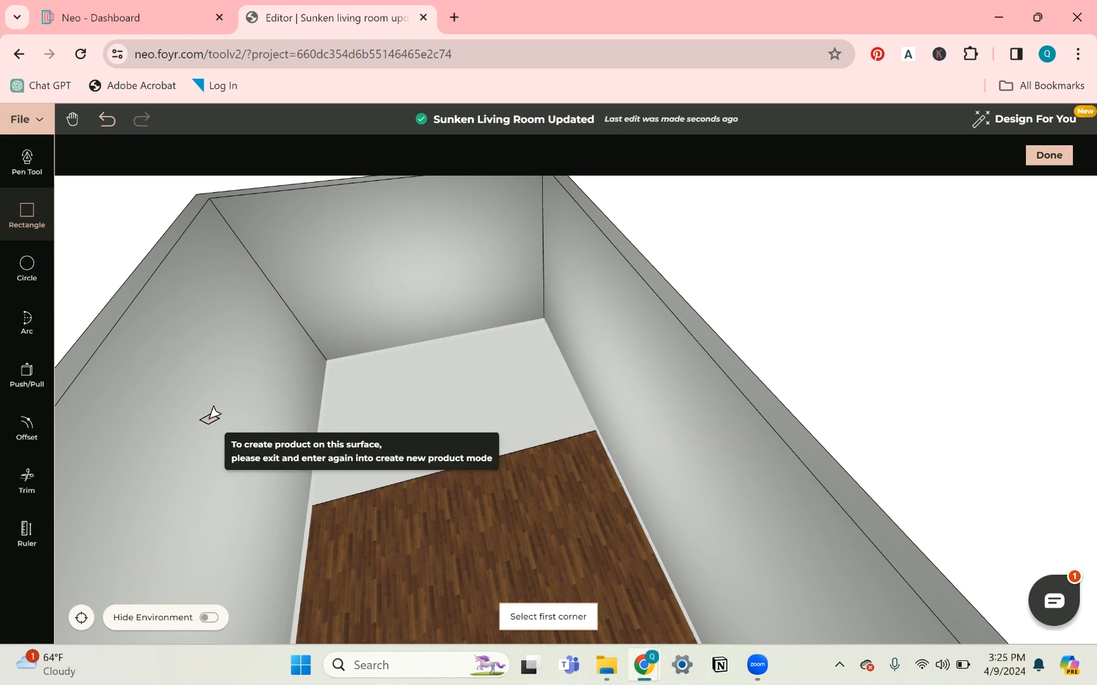
Raise the floor rectangle 2' with Push/Pull to form a platform and finish the product.
left_click(26, 373)
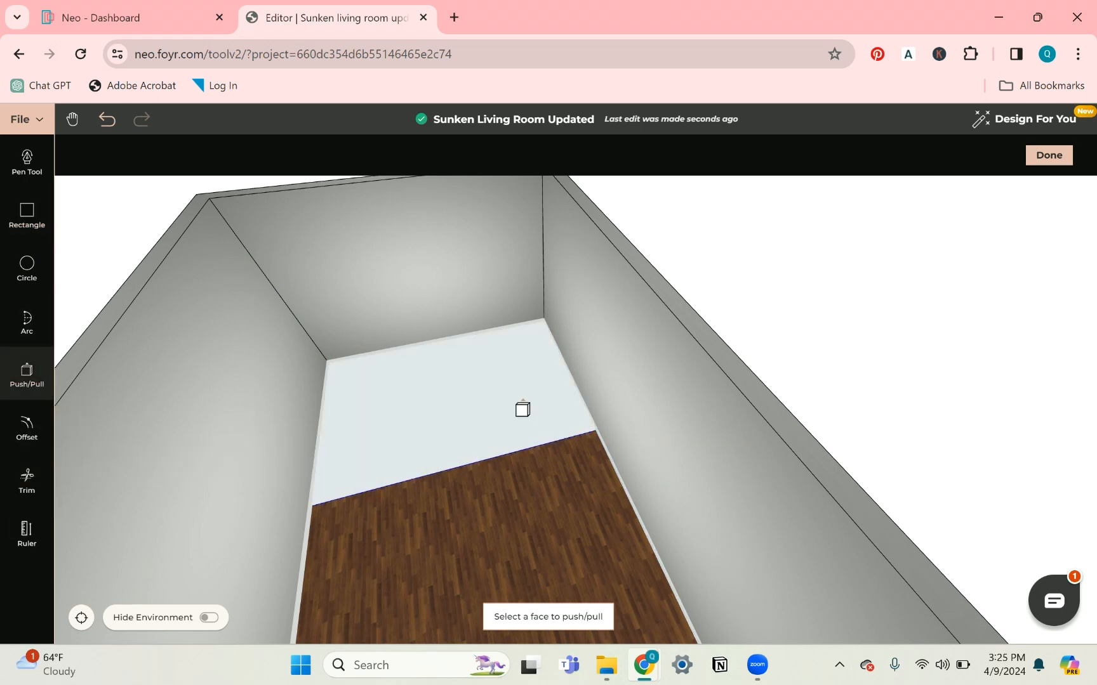
left_click(522, 409)
type("2'")
key("Return")
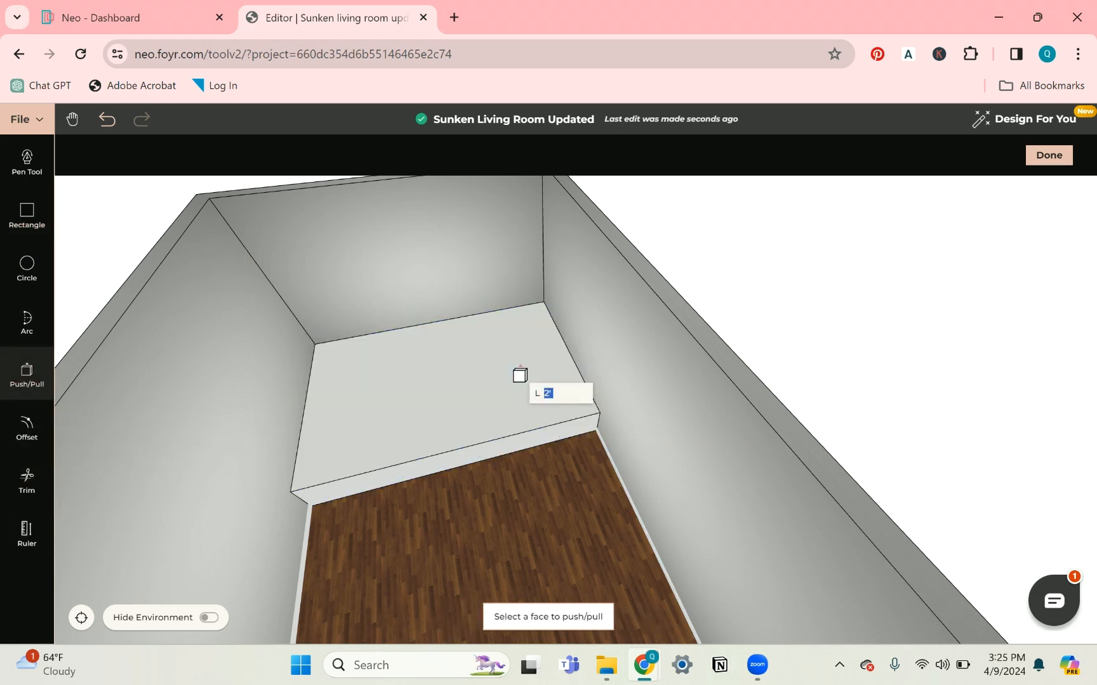
key("Escape")
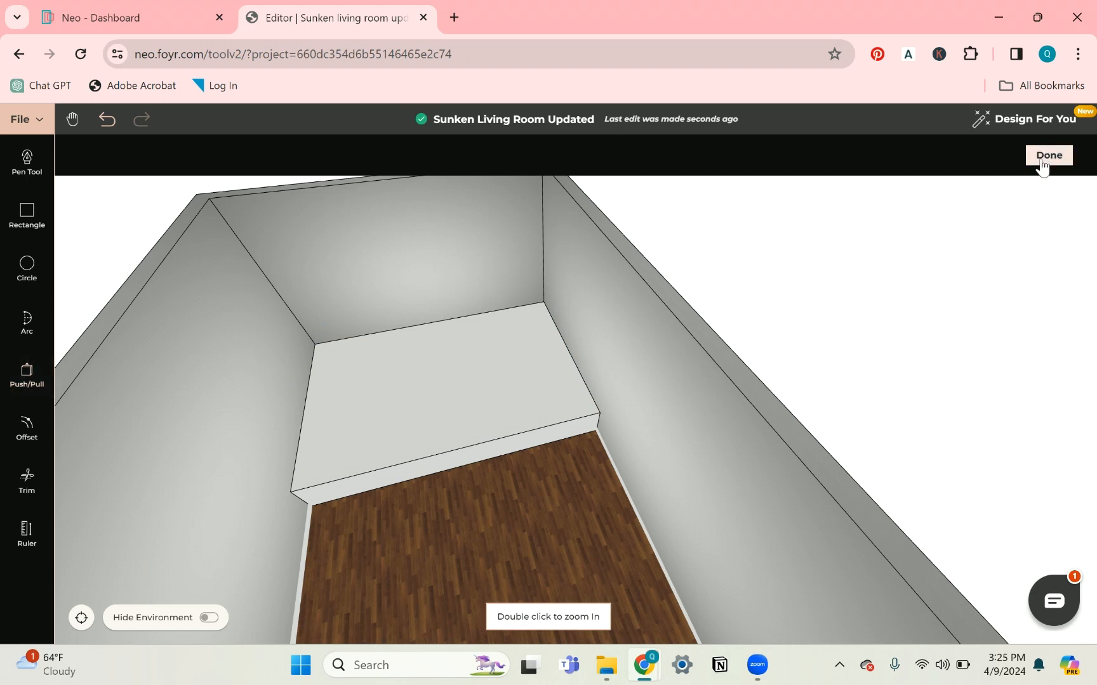
left_click(1049, 156)
Start another product and draw a rectangle about 3' 10.5" by 2' 7" on the floor in front of the platform.
left_click_drag(603, 474, 432, 398)
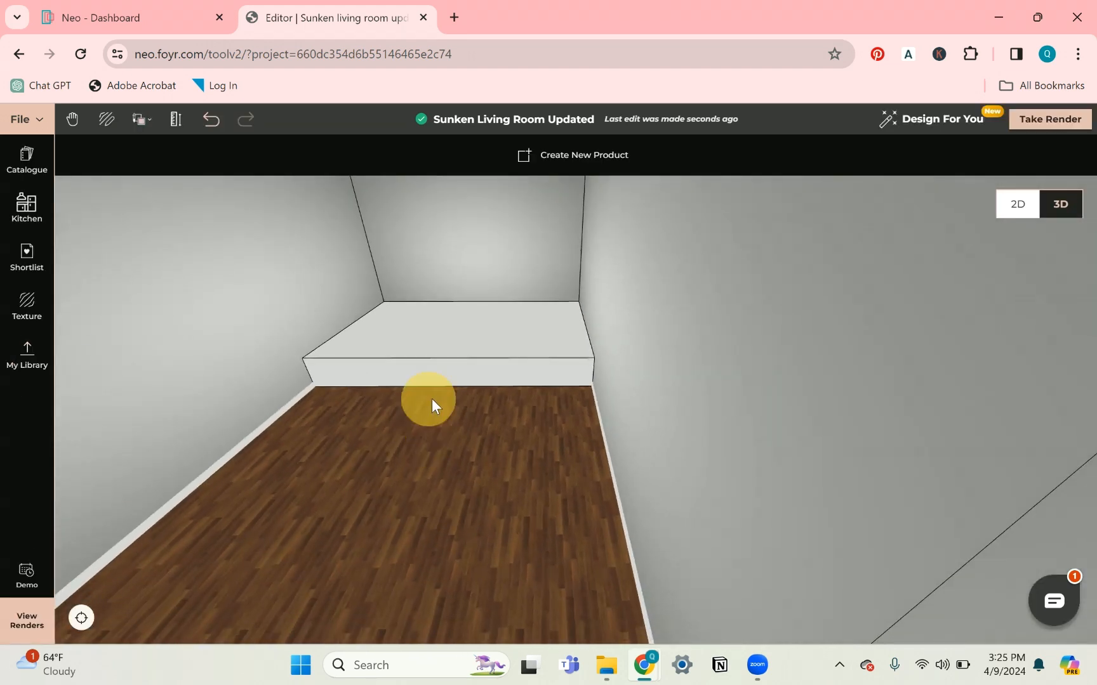
scroll(473, 379, "up", 2)
left_click_drag(454, 438, 543, 222)
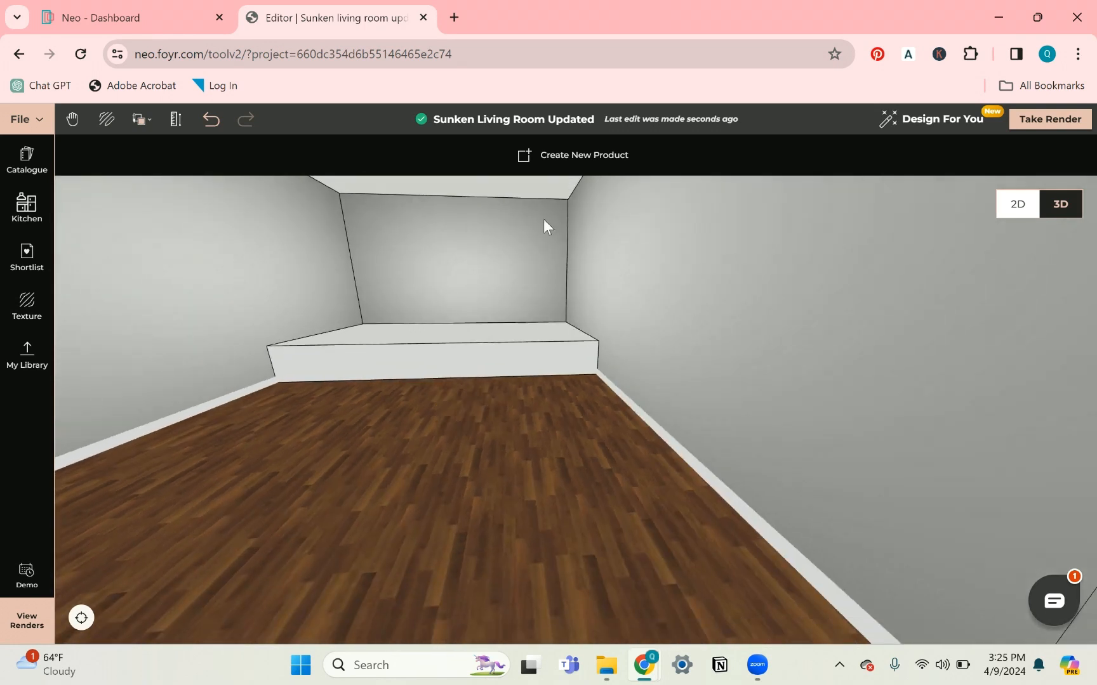
left_click(582, 155)
left_click(13, 215)
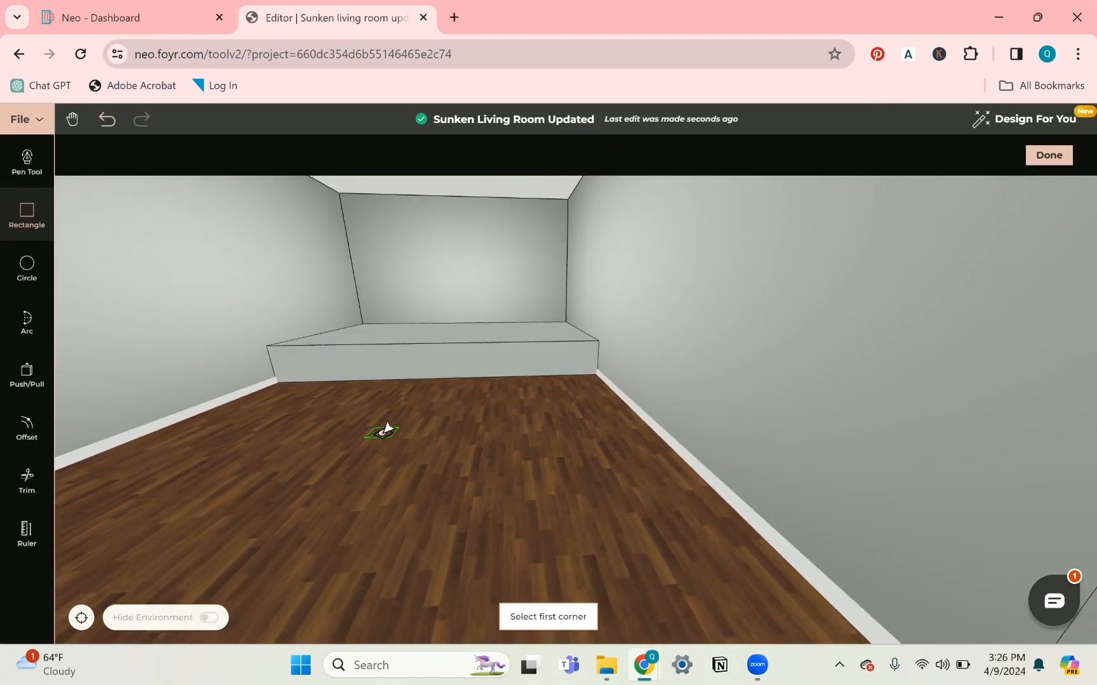
left_click(383, 432)
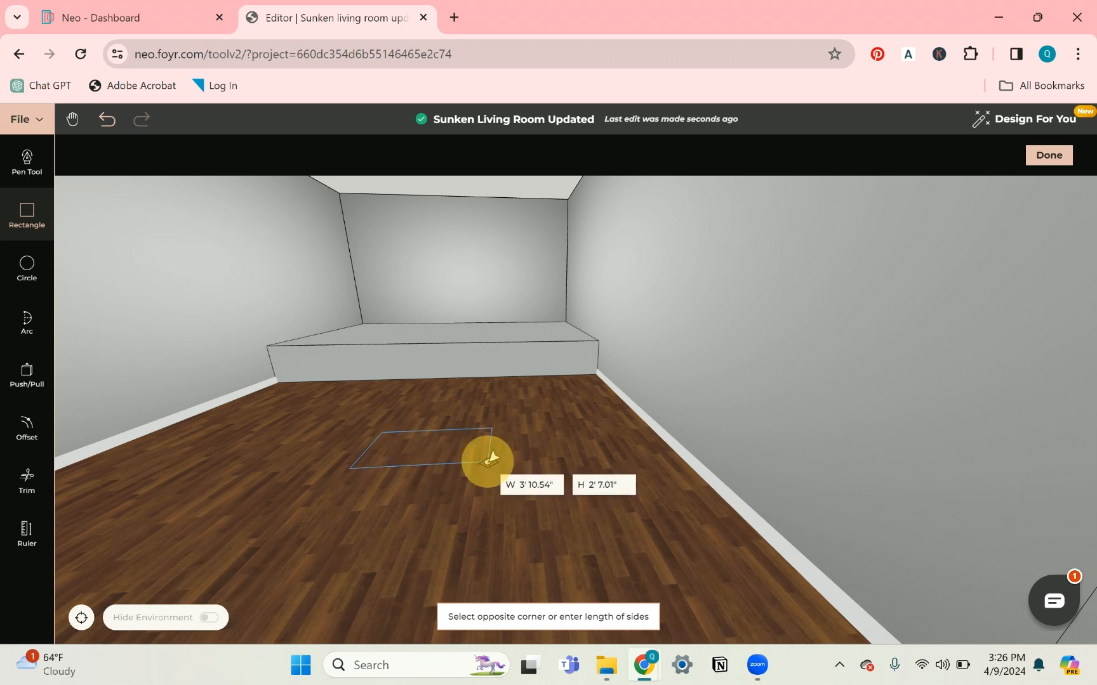
left_click(488, 459)
Extrude the small floor rectangle 2' high into a block with Push/Pull.
key("p")
left_click(454, 450)
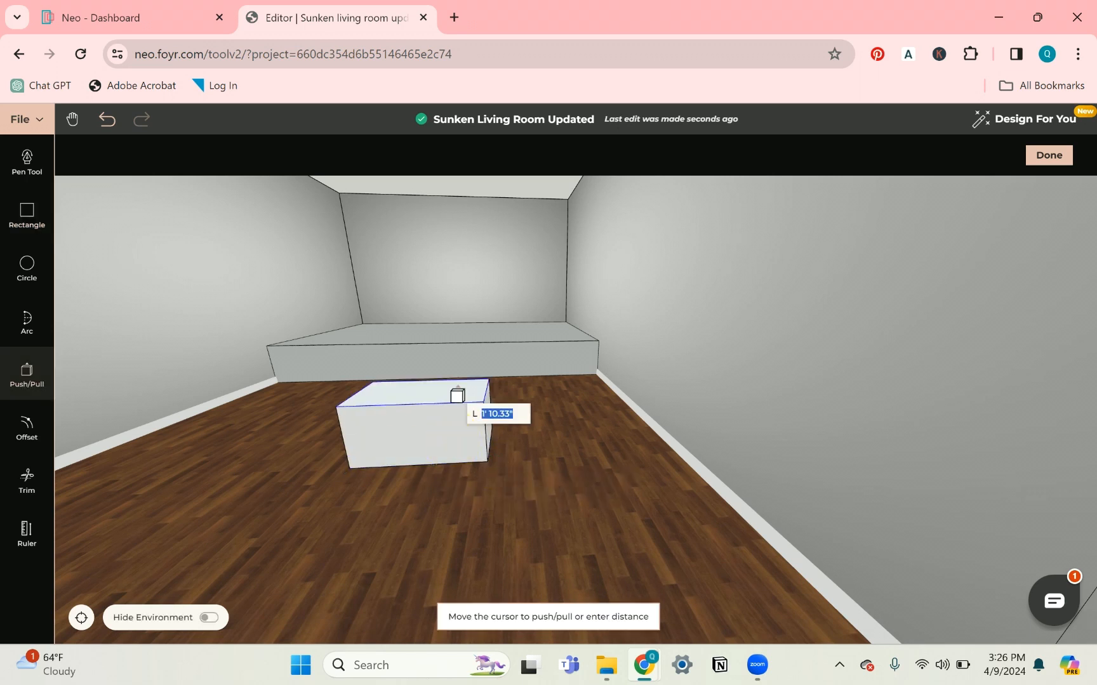
type("2")
key("Return")
key("Escape")
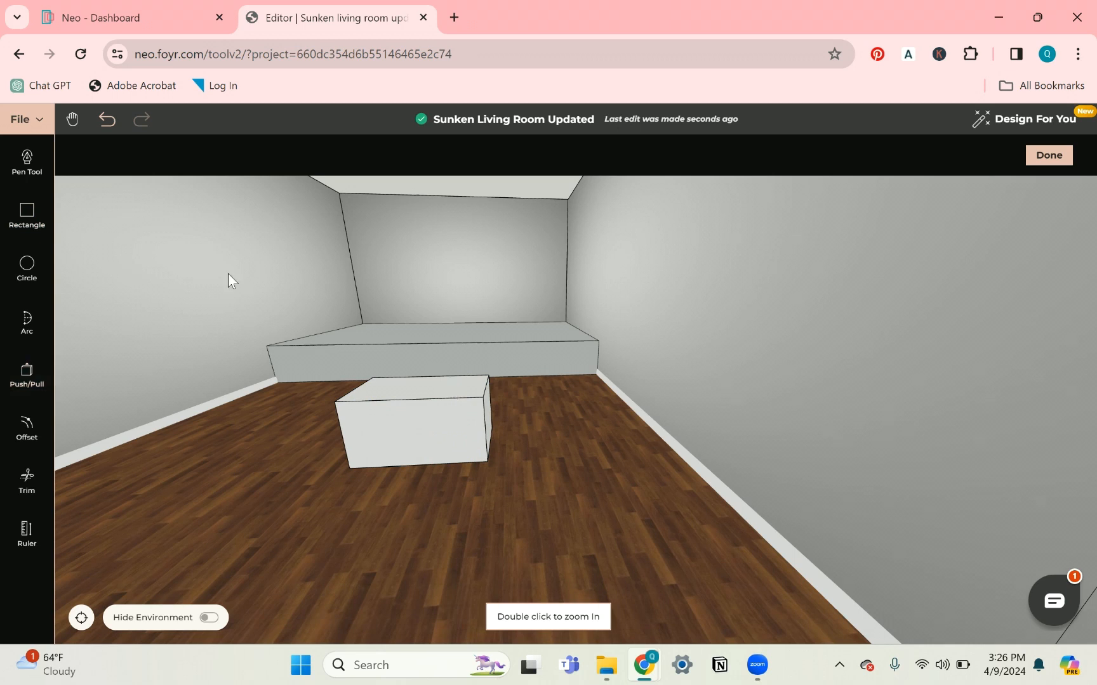
Draw a vertical line with the Pen tool from top to bottom through the middle of the block's front face.
left_click(27, 162)
scroll(452, 339, "up", 2)
scroll(446, 345, "up", 2)
right_click_drag(443, 370, 504, 364)
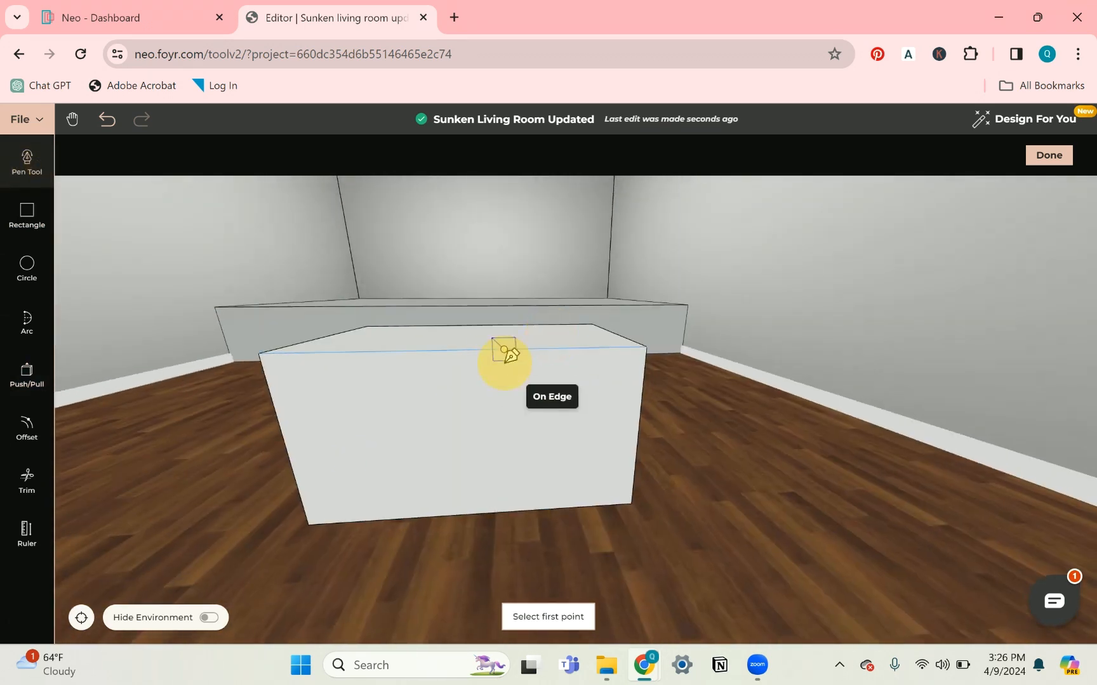
left_click(464, 350)
left_click(484, 516)
key("Escape")
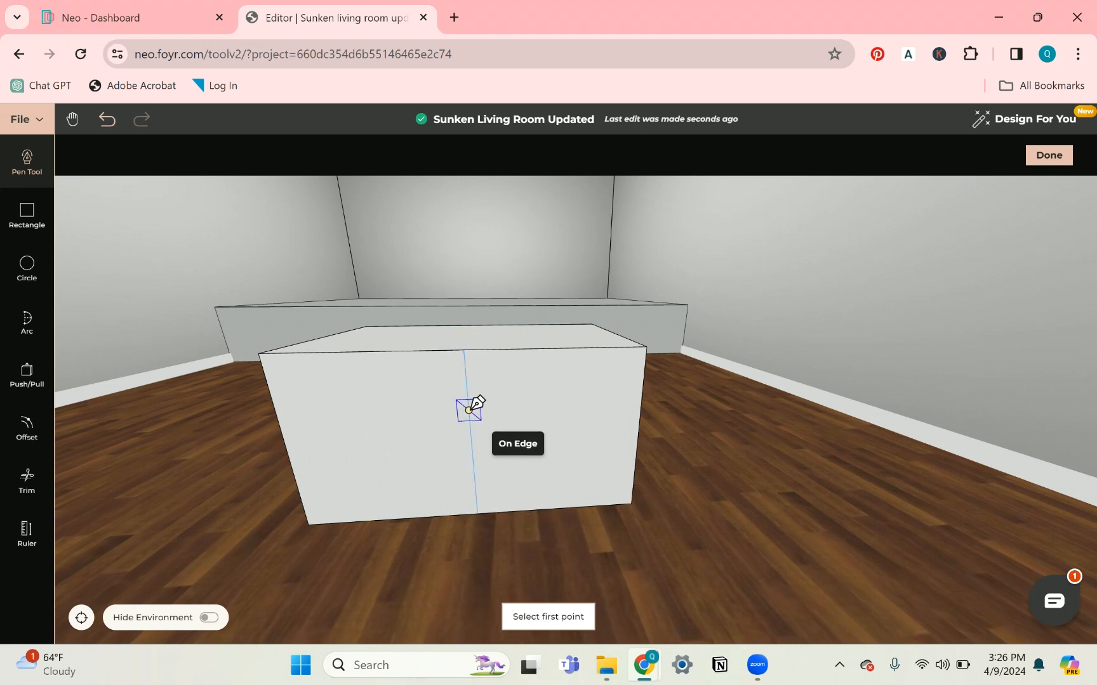
Split the front face's left half with a horizontal line and push its upper part through the block to form a step.
left_click(27, 176)
left_click(28, 176)
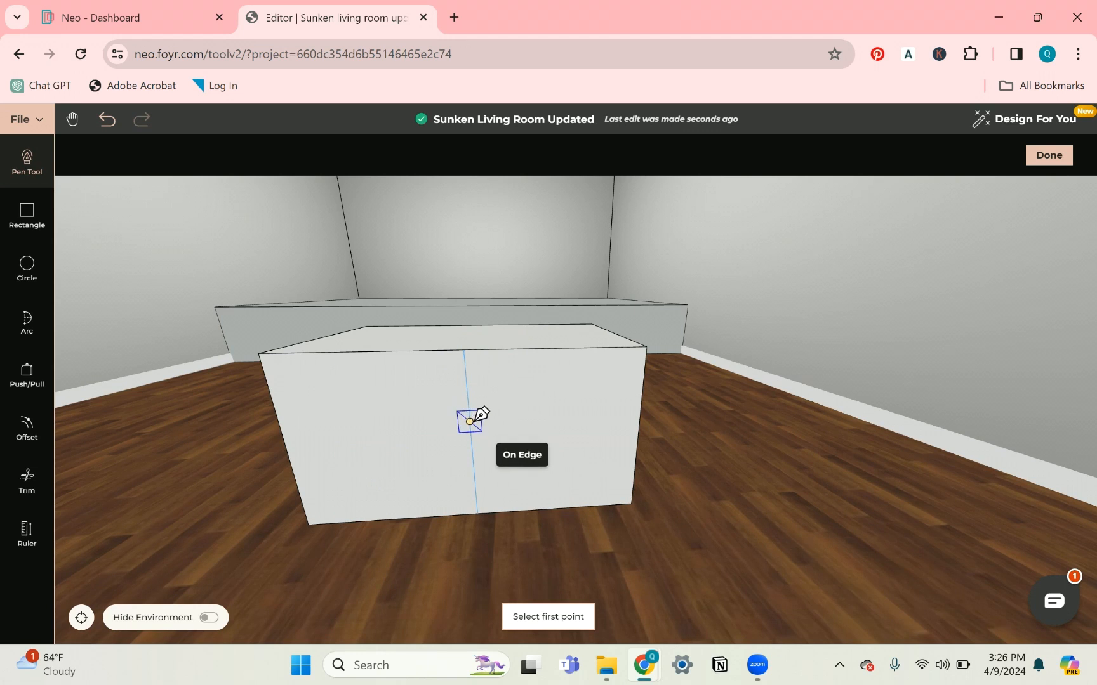
left_click(471, 439)
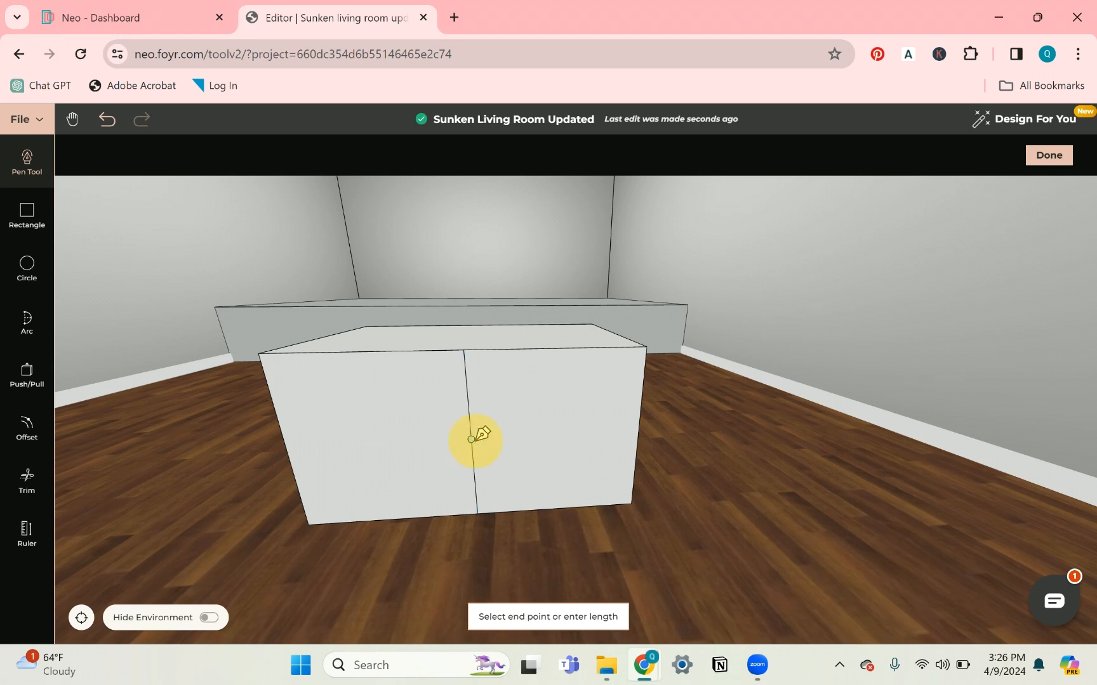
left_click(286, 447)
left_click(375, 407)
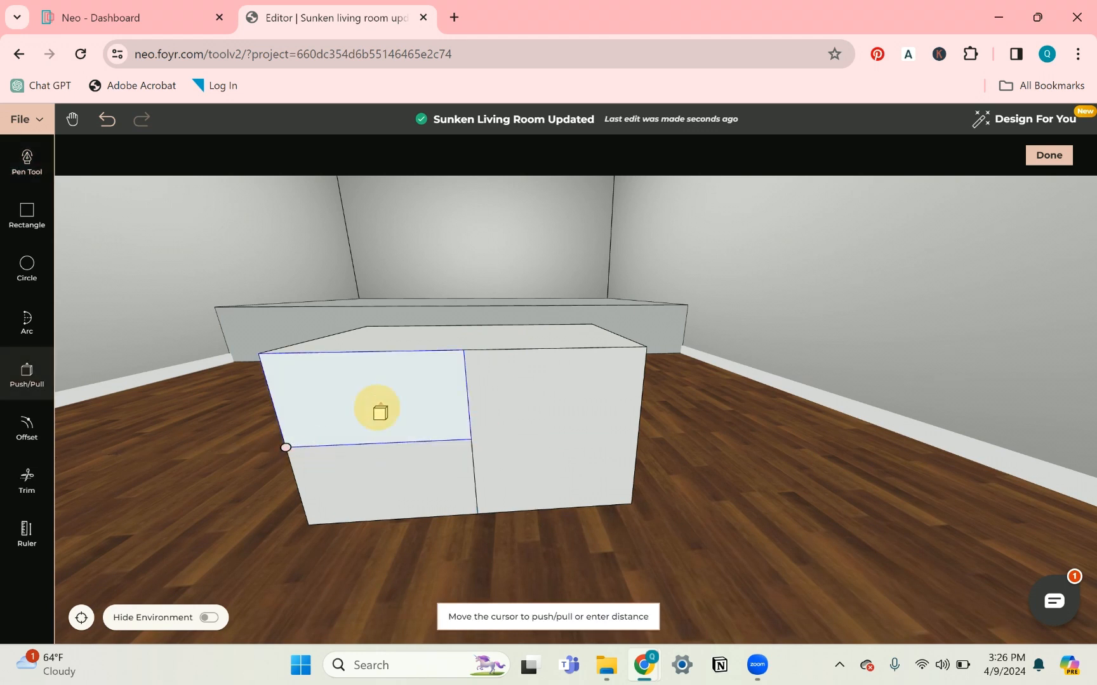
left_click(443, 298)
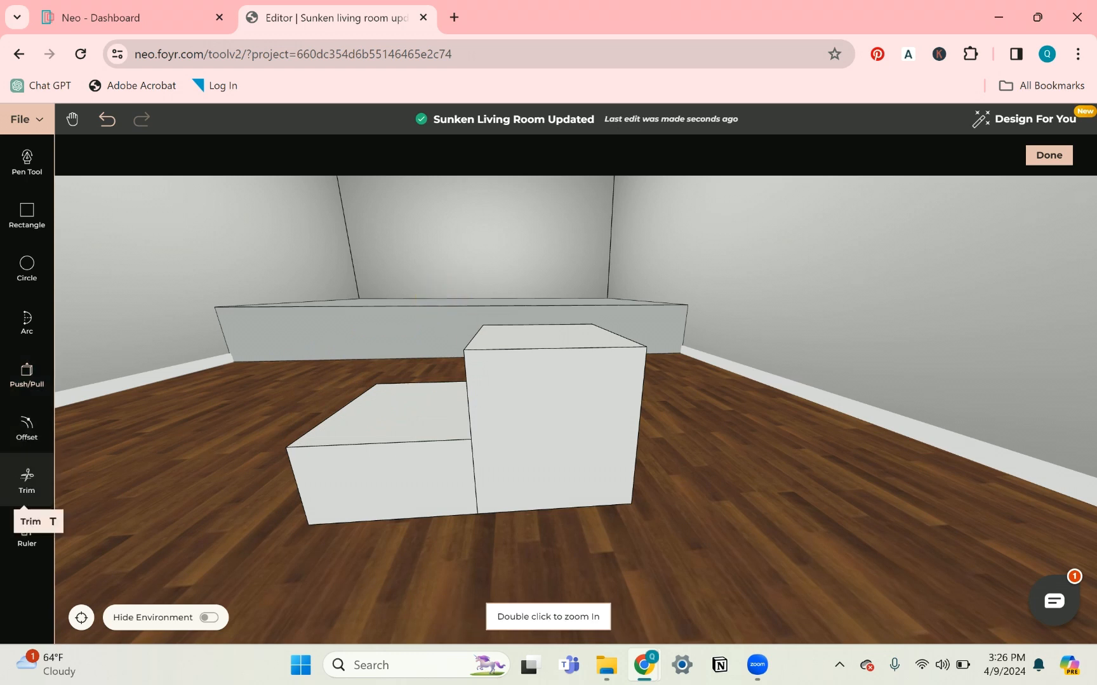
Trim the leftover vertical line below the step on the block's front face and finish the product.
left_click(27, 481)
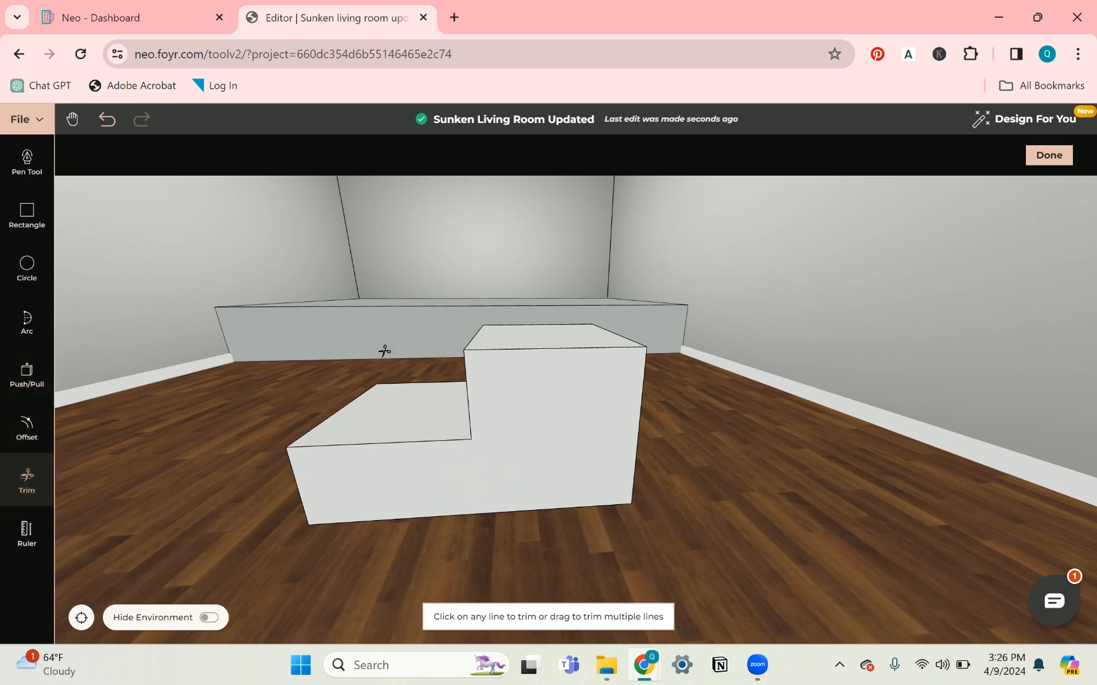
left_click_drag(284, 309, 317, 330)
key("Escape")
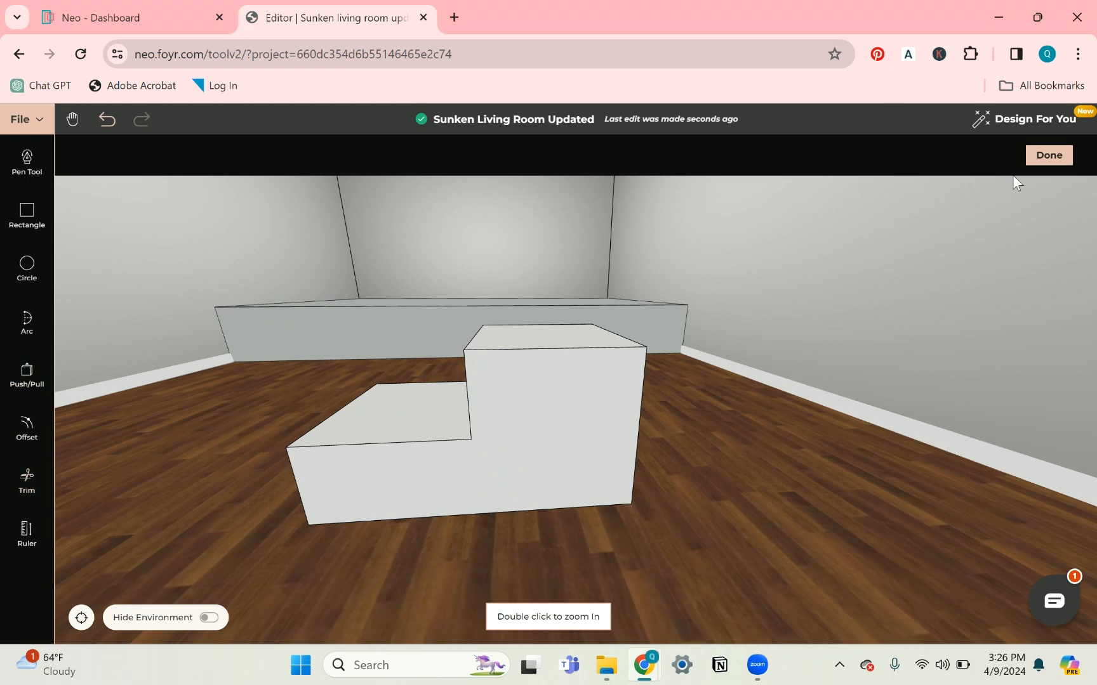
left_click(1050, 163)
Rotate the stepped block 90° so its lower step faces away from the platform.
left_click(584, 377)
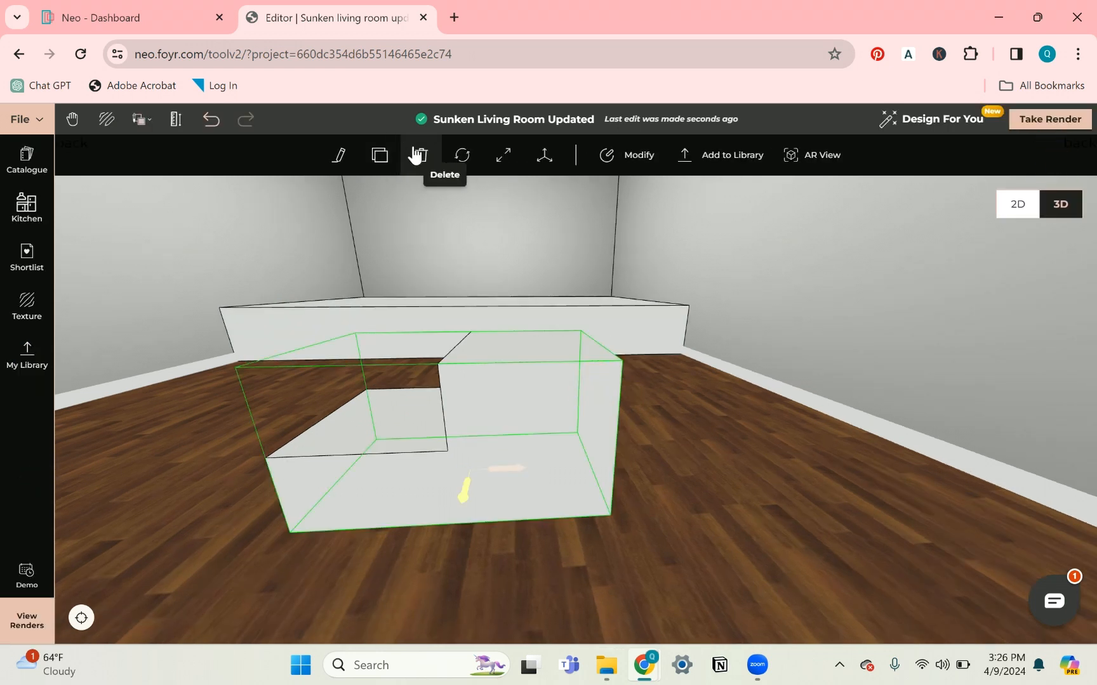
left_click(452, 149)
left_click_drag(484, 493, 597, 420)
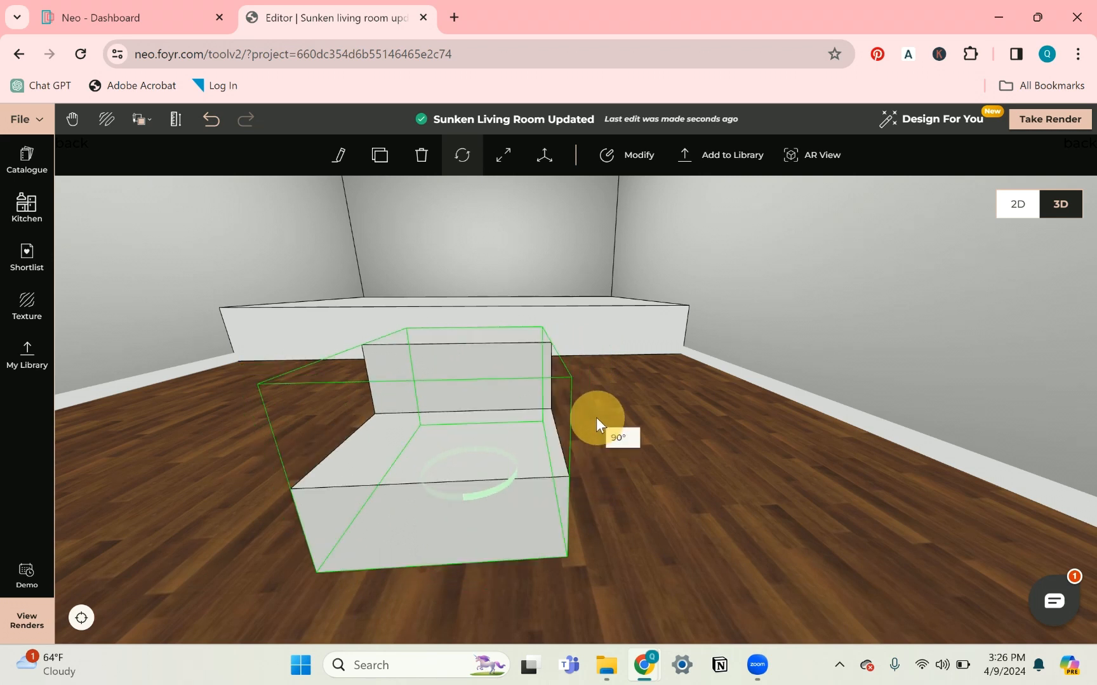
left_click(298, 276)
Move the stepped block against the front of the raised platform.
left_click_drag(298, 276, 352, 282)
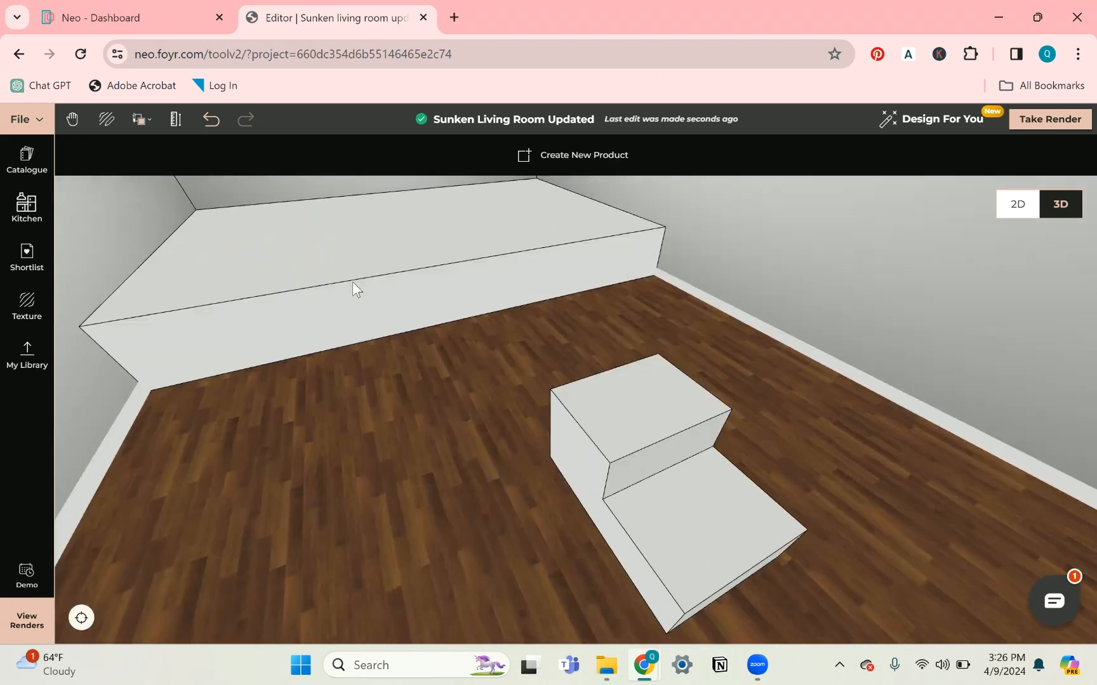
left_click(612, 418)
left_click_drag(682, 545, 490, 371)
left_click_drag(739, 389, 671, 318)
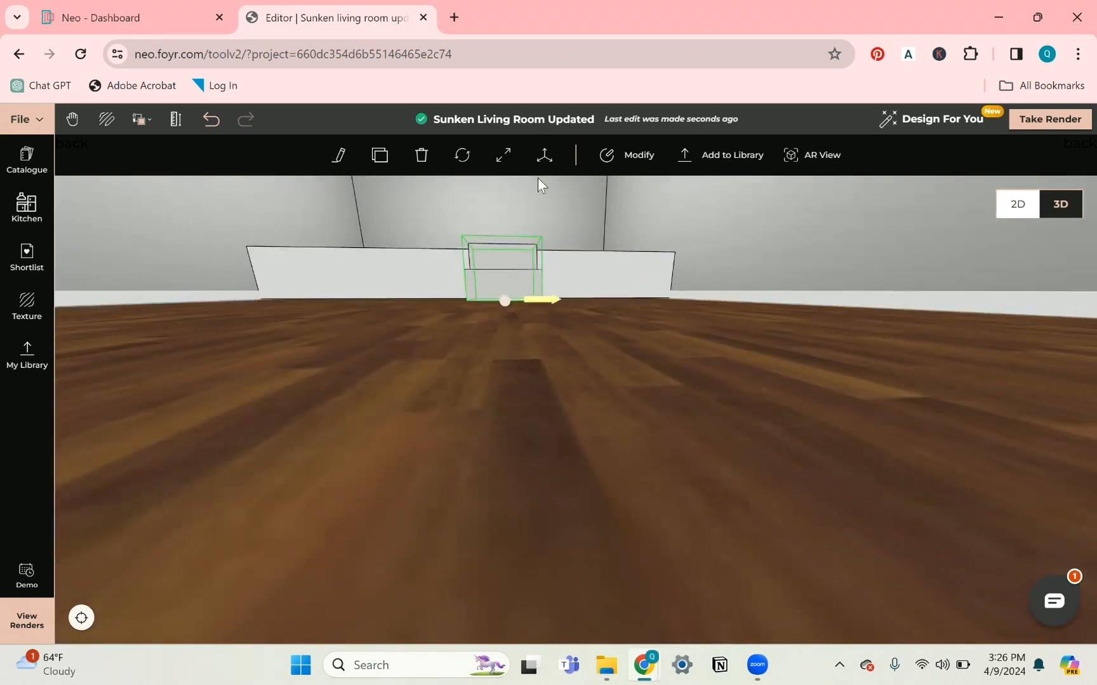
Scale the stepped block sideways in both directions so the stairs span the platform's full width between the walls.
left_click(504, 155)
scroll(532, 401, "up", 1)
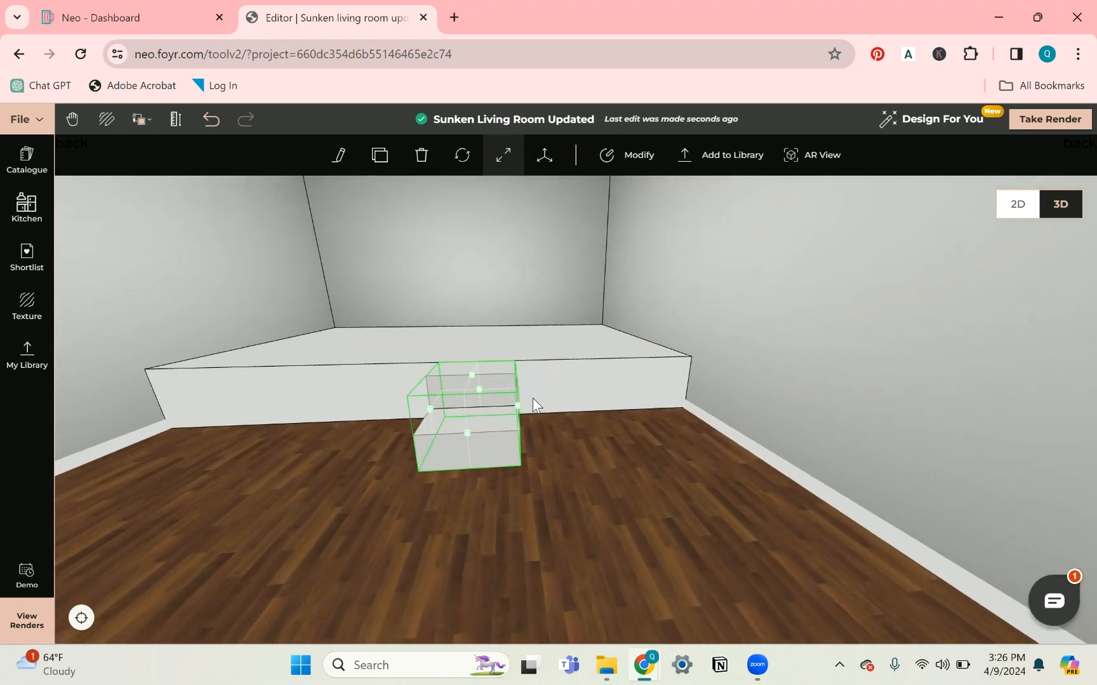
left_click_drag(515, 406, 719, 418)
left_click_drag(430, 410, 363, 450)
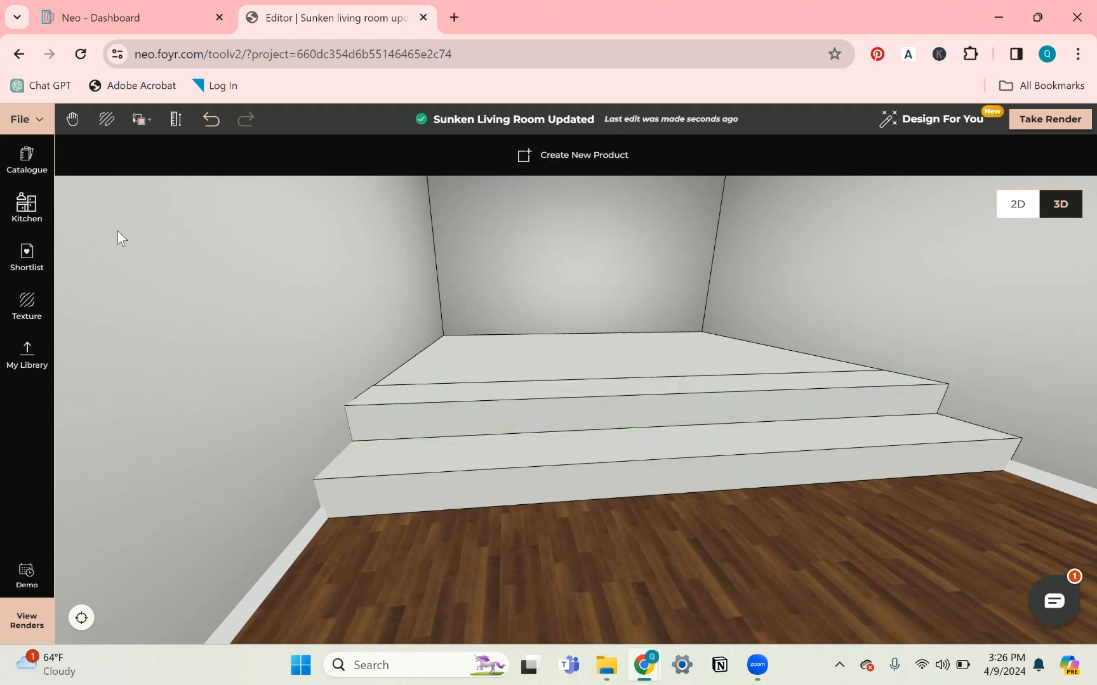
Place a Black Metal Frameless Picture Window on the wall facing the stairs and clone it onto the same wall.
mouse_move(539, 428)
left_mouse_down()
mouse_move(636, 470)
mouse_move(516, 522)
mouse_move(447, 468)
mouse_move(566, 425)
mouse_move(505, 550)
mouse_move(501, 506)
mouse_move(258, 356)
left_mouse_up()
left_click(27, 159)
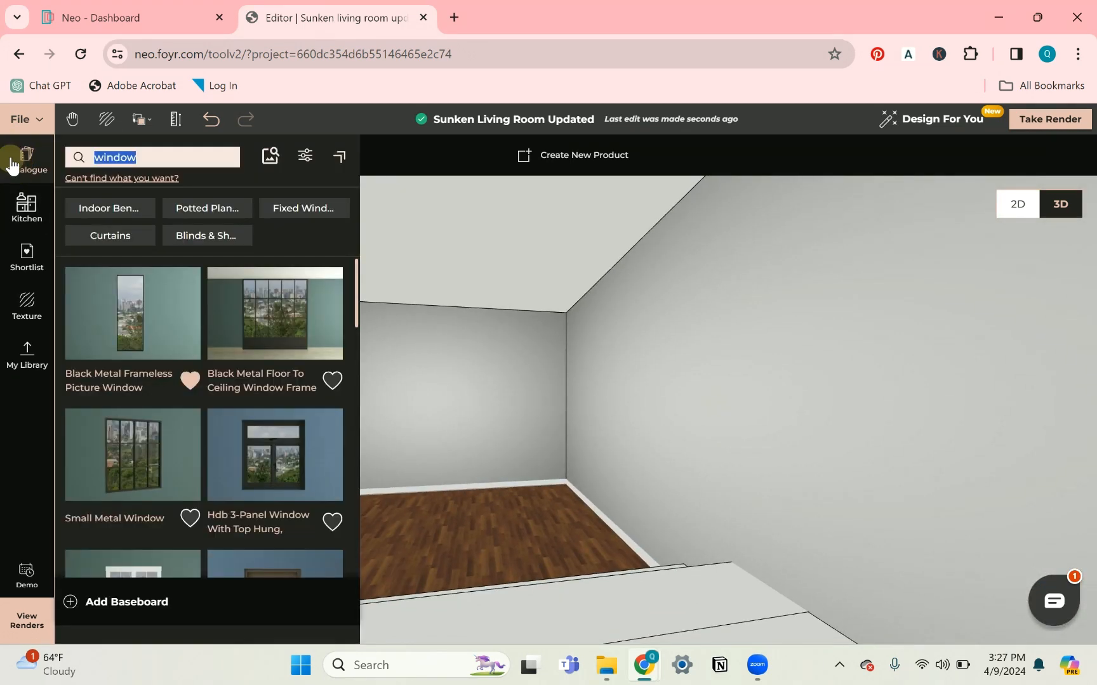
left_click(126, 303)
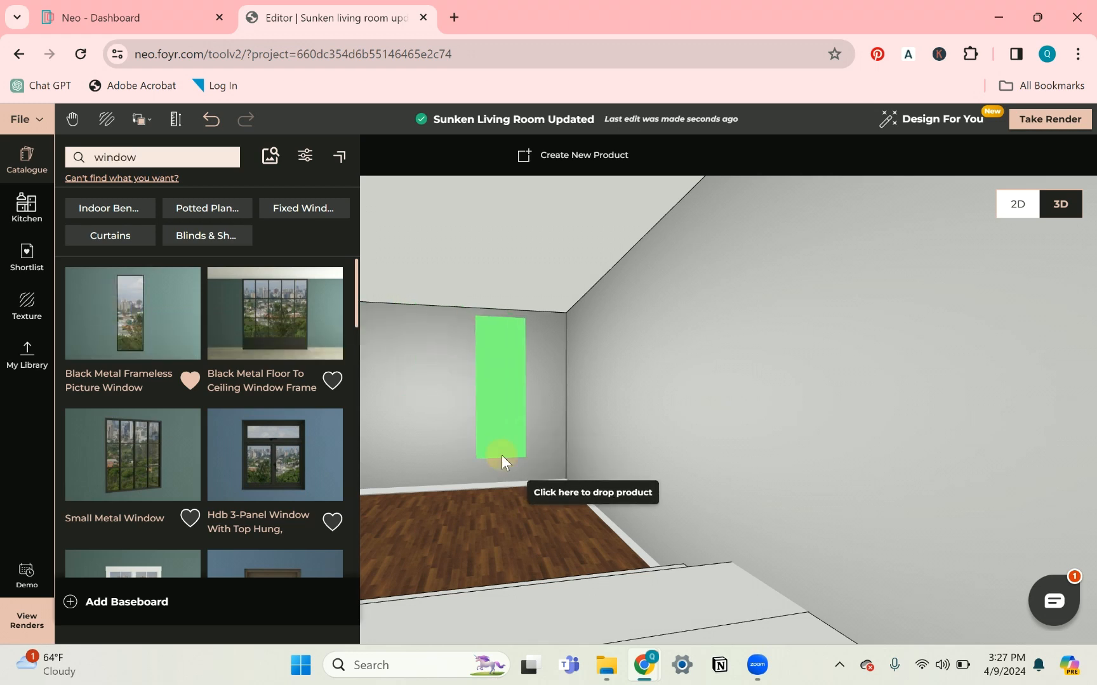
left_click(502, 455)
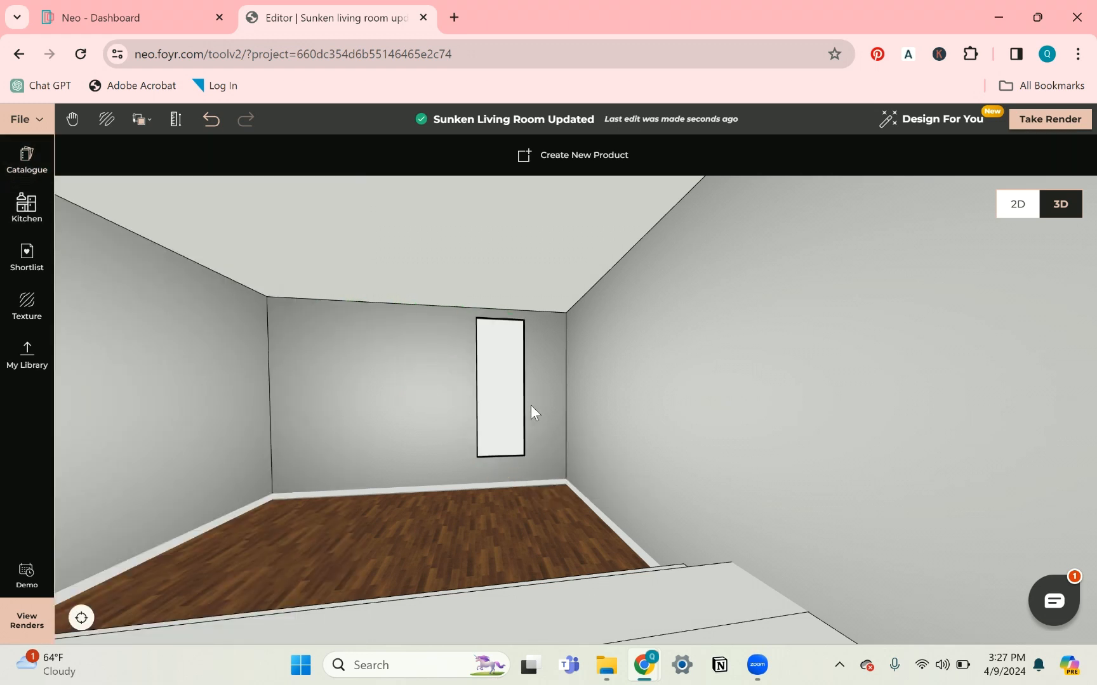
left_click(503, 385)
left_click(379, 155)
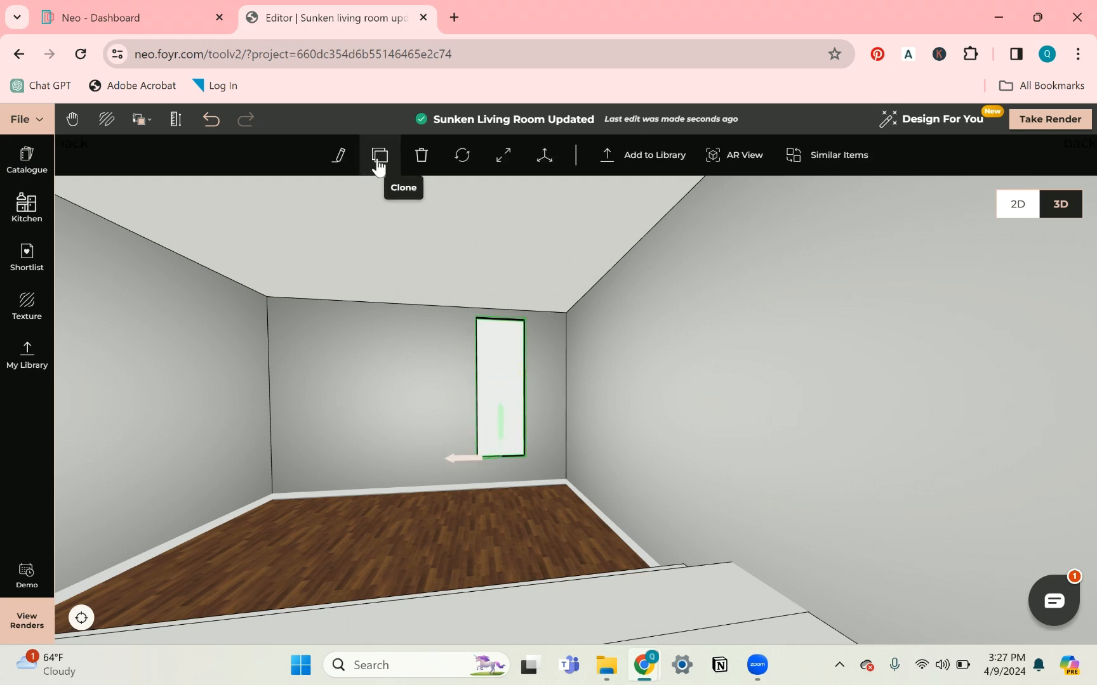
left_click(359, 469)
Search the catalogue for "fireplace" and place a tall fireplace unit on the floor near the two windows.
left_click(28, 162)
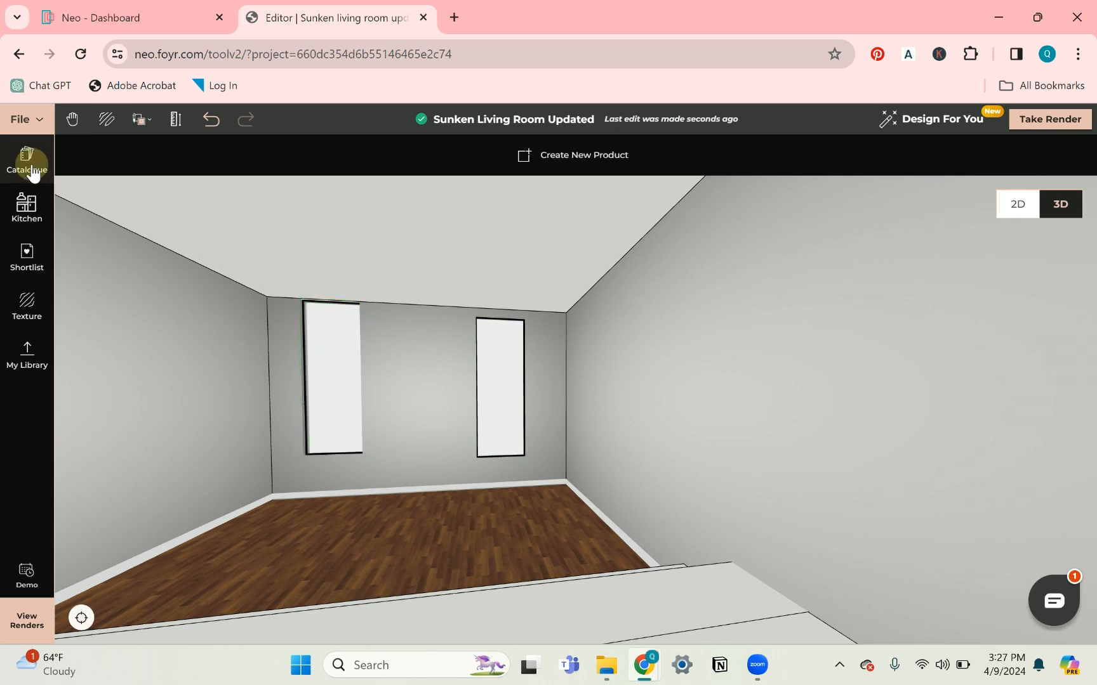
type("firepal")
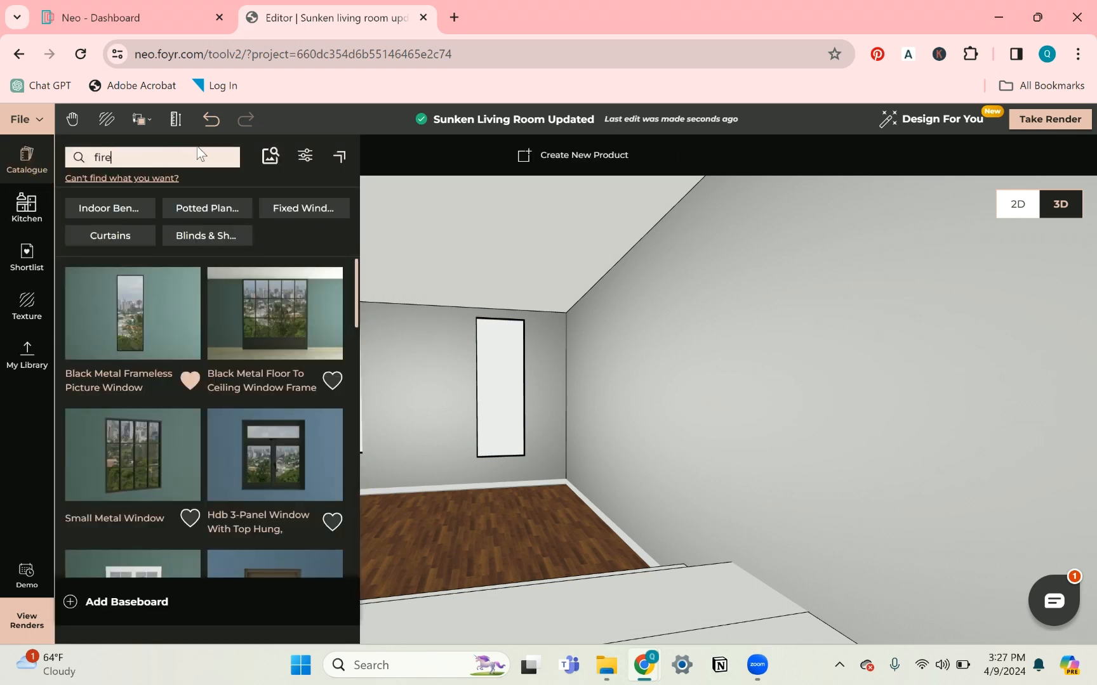
key("BackSpace")
key("BackSpace")
type("lace")
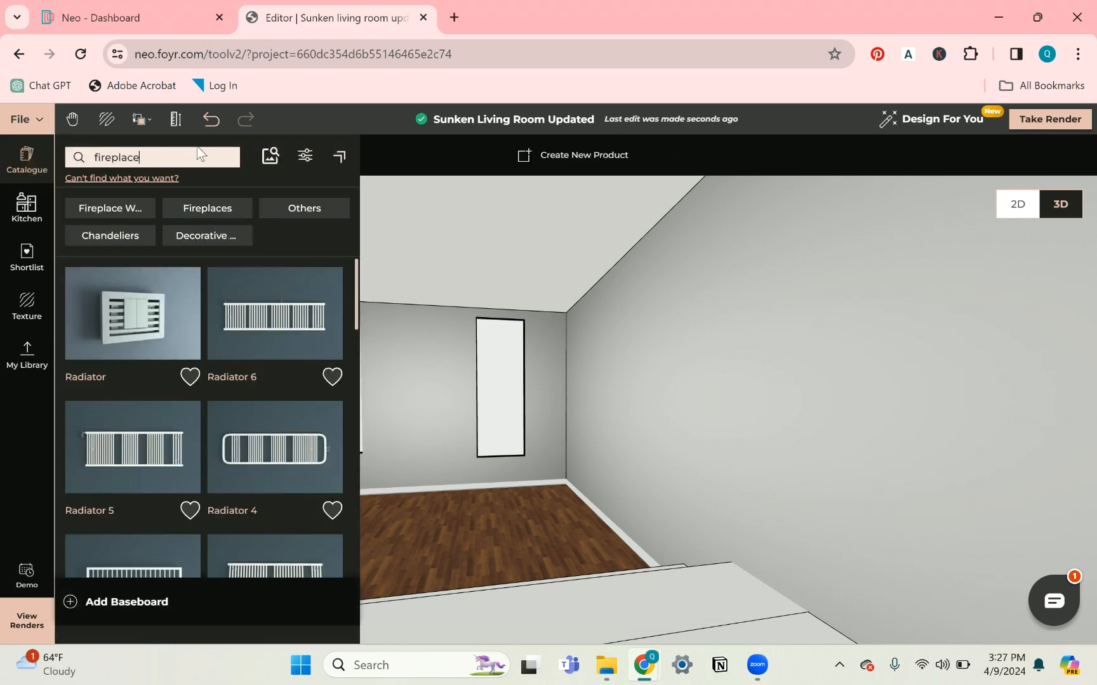
left_click(282, 368)
left_click(481, 536)
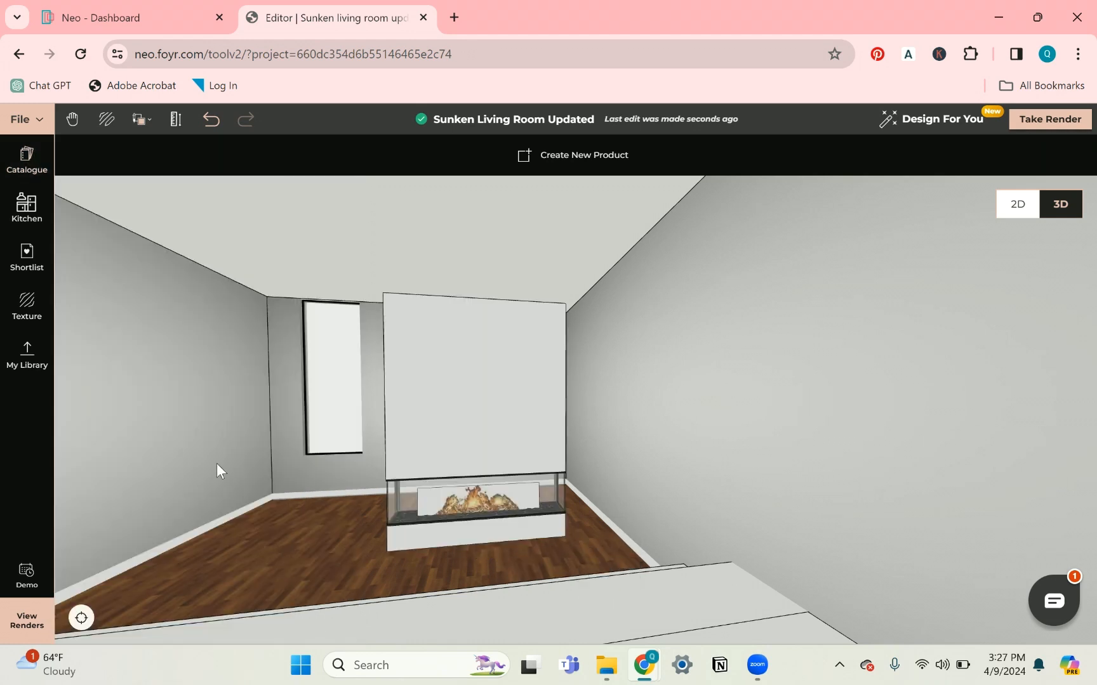
Move the fireplace back against the wall and centre it between the two windows.
left_click_drag(477, 545, 444, 441)
left_click_drag(520, 485, 431, 542)
scroll(413, 499, "up", 3)
left_click_drag(504, 545, 376, 549)
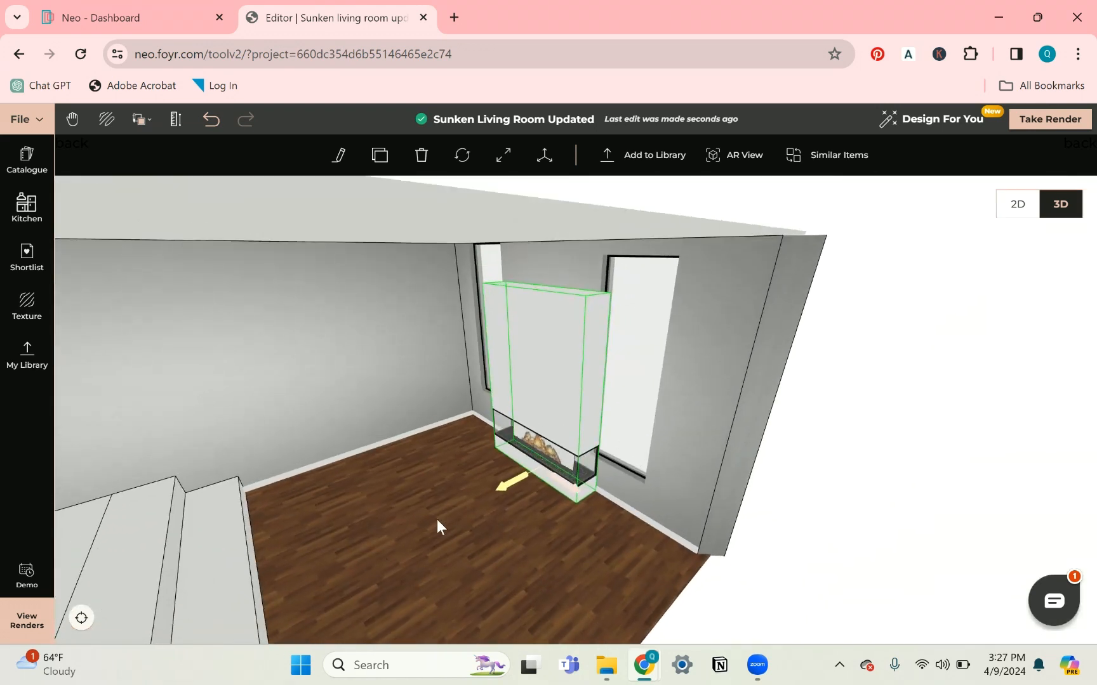
left_click_drag(463, 485, 484, 483)
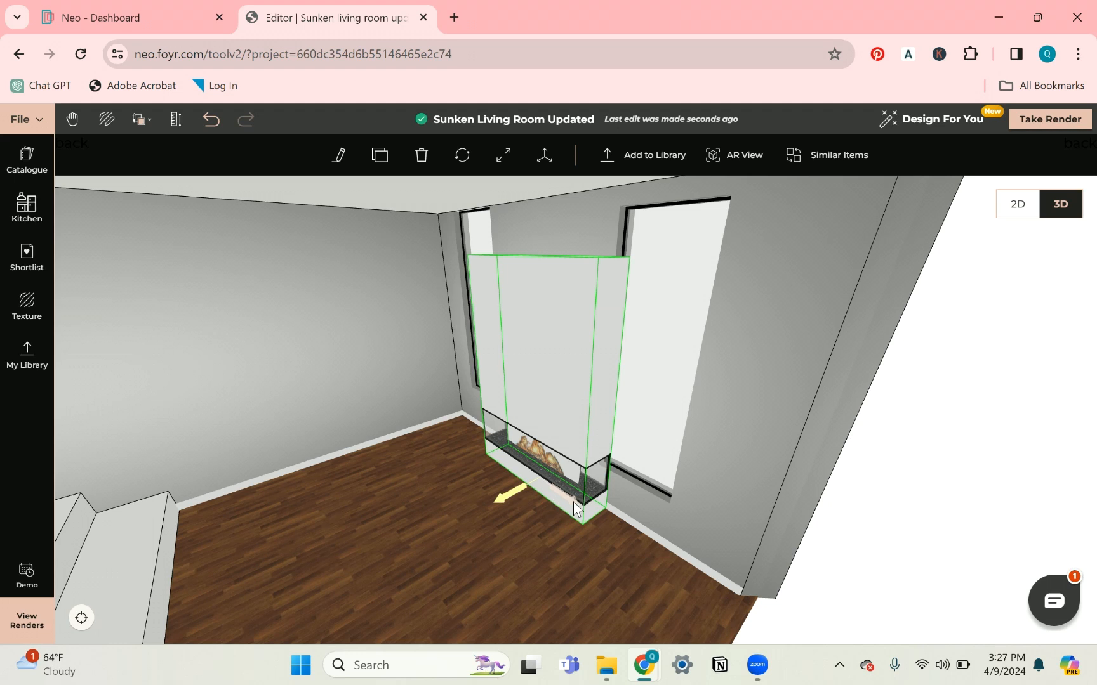
Slide the two windows along the wall so one sits in the gap on each side of the fireplace.
left_click(645, 401)
left_click_drag(671, 492, 731, 531)
left_click_drag(409, 499, 409, 428)
left_click(279, 435)
left_click_drag(323, 448, 279, 454)
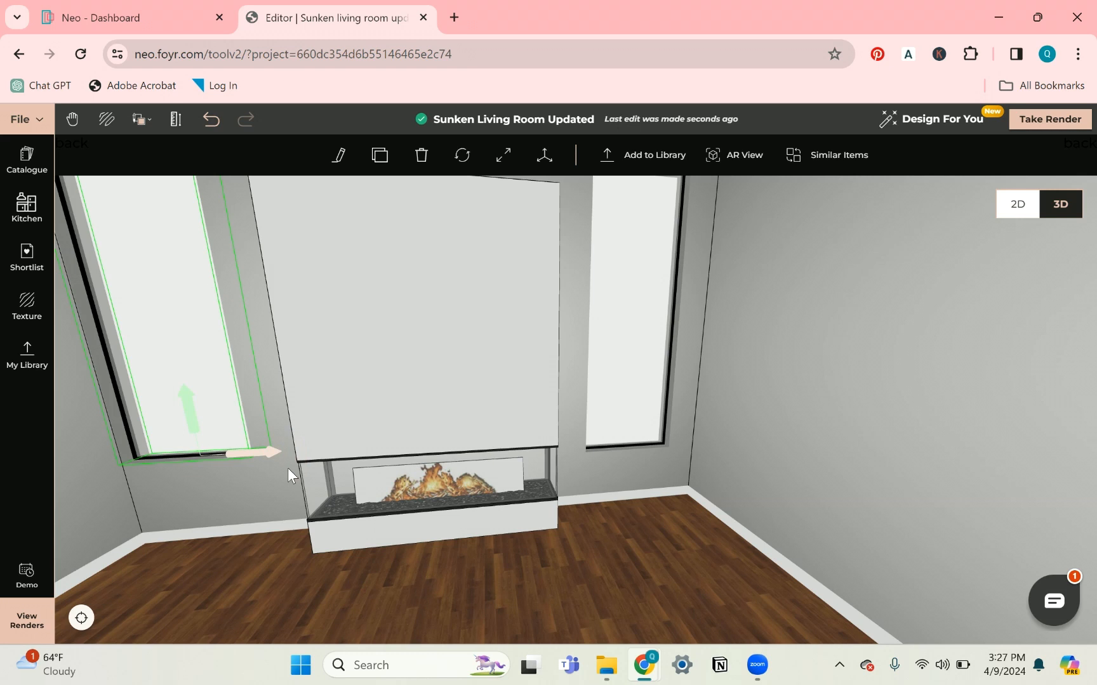
key("Right")
key("Right")
key("Right")
key("Right")
left_click_drag(288, 468, 514, 479)
Set the fireplace's height to 12'.
left_click(519, 408)
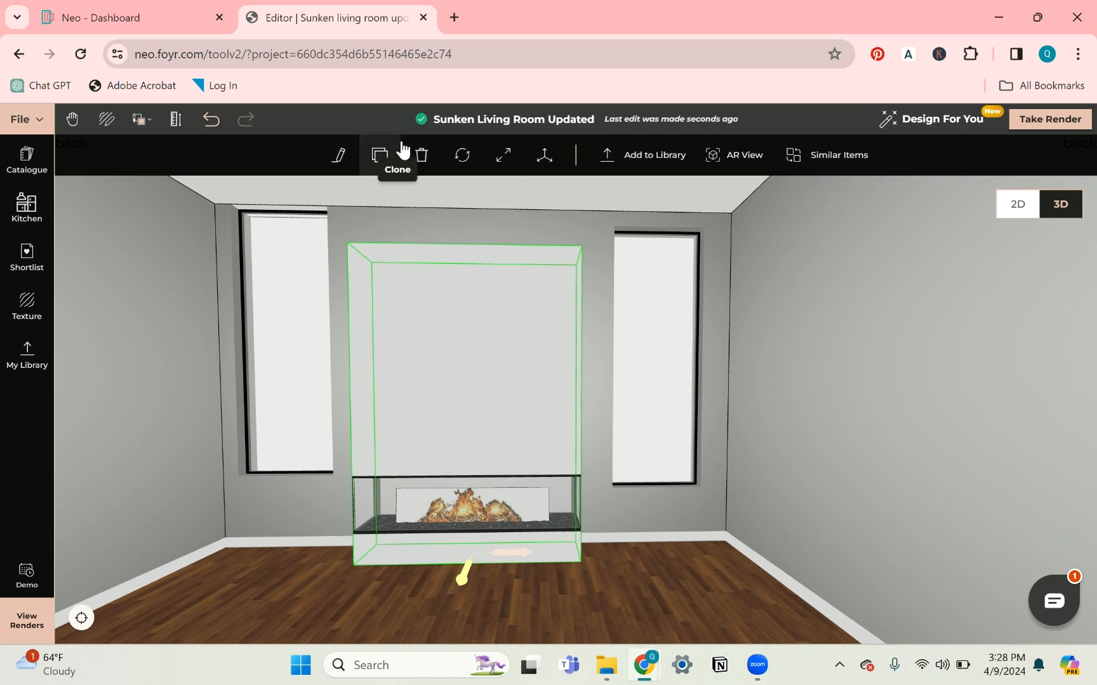
left_click(337, 156)
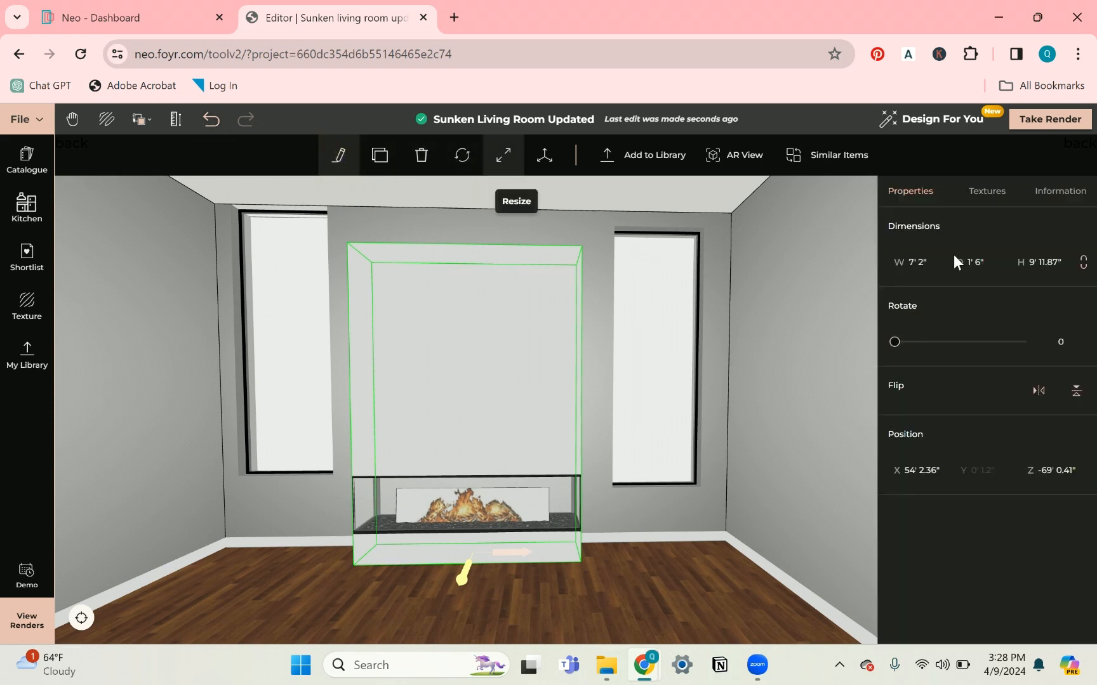
type("12'")
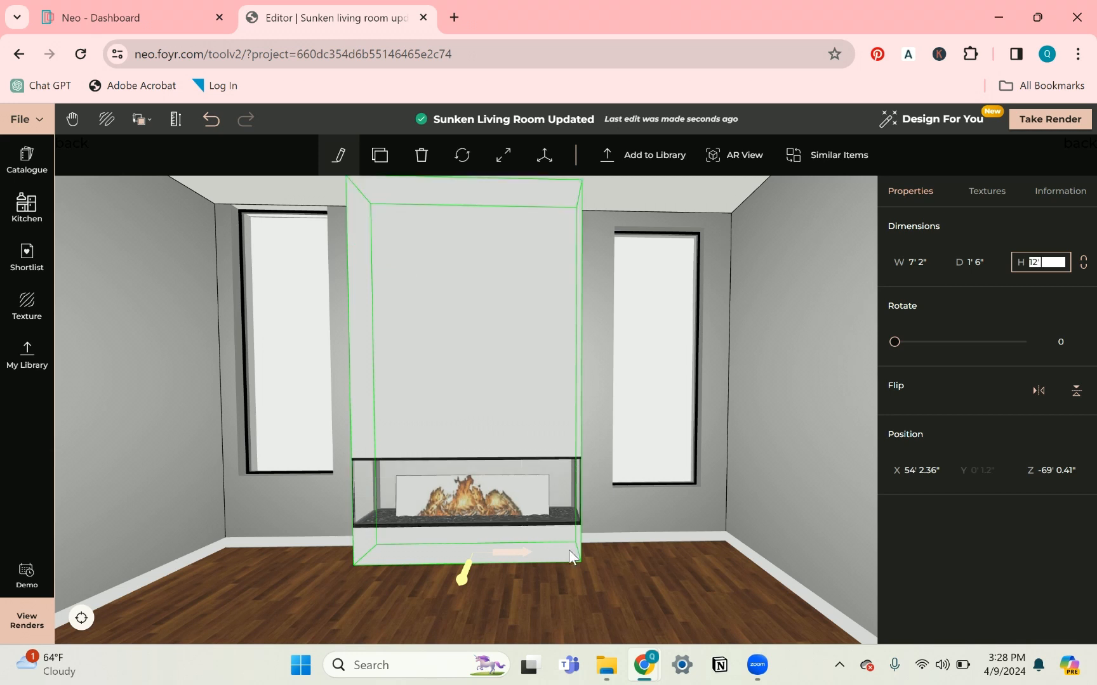
left_click(595, 544)
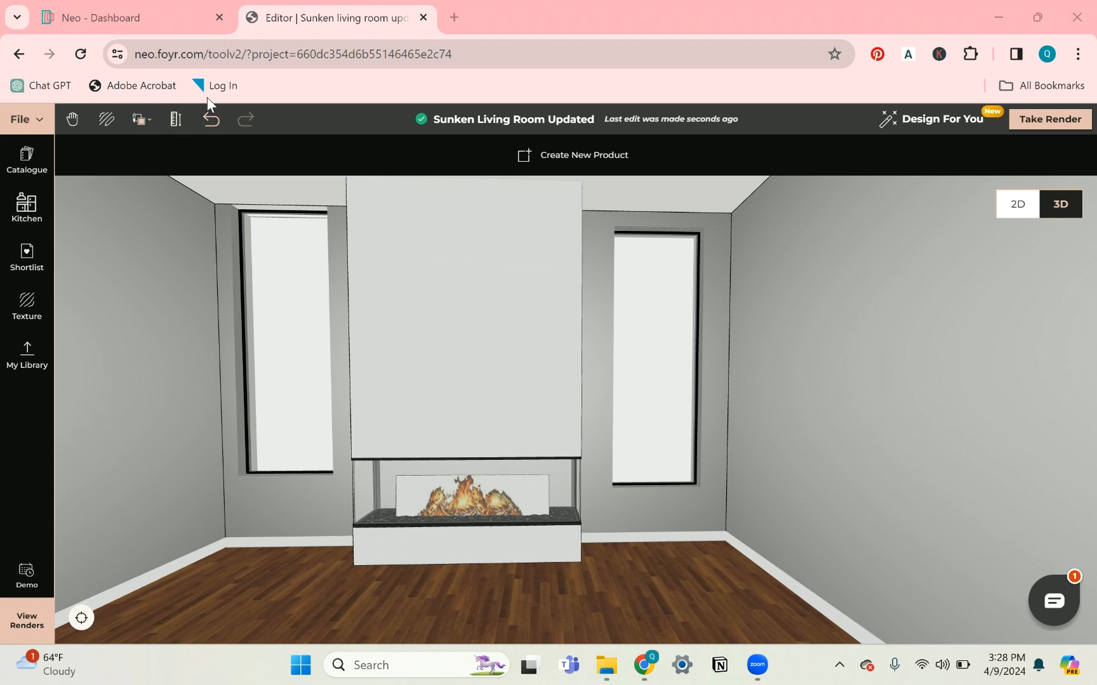
Draw a horizontal ruler line across the fireplace wall just below the windows, about 7' 7" below the ceiling edge.
left_click(176, 121)
left_click(600, 208)
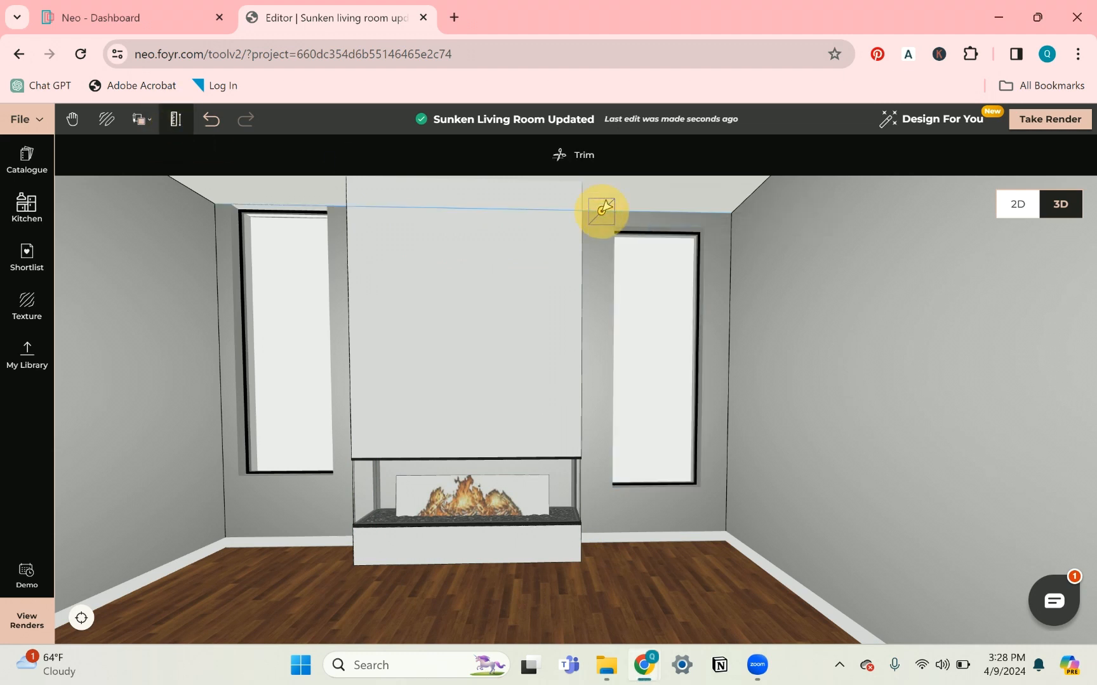
left_click(620, 485)
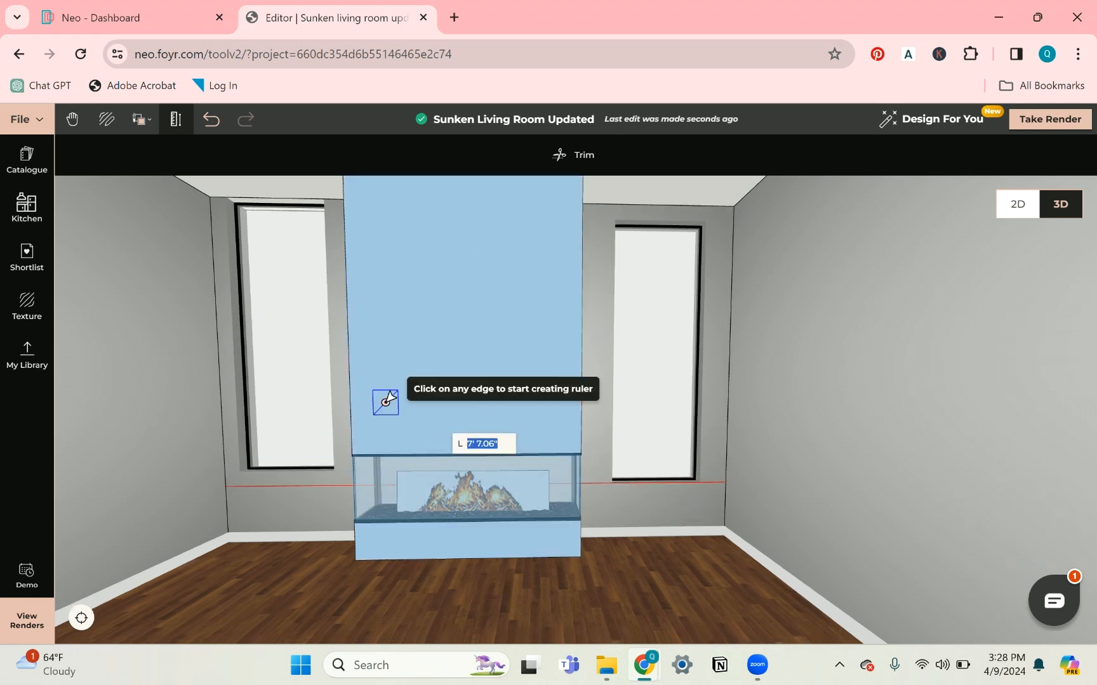
Lower the window left of the fireplace until its bottom edge meets the ruler line.
left_click(279, 306)
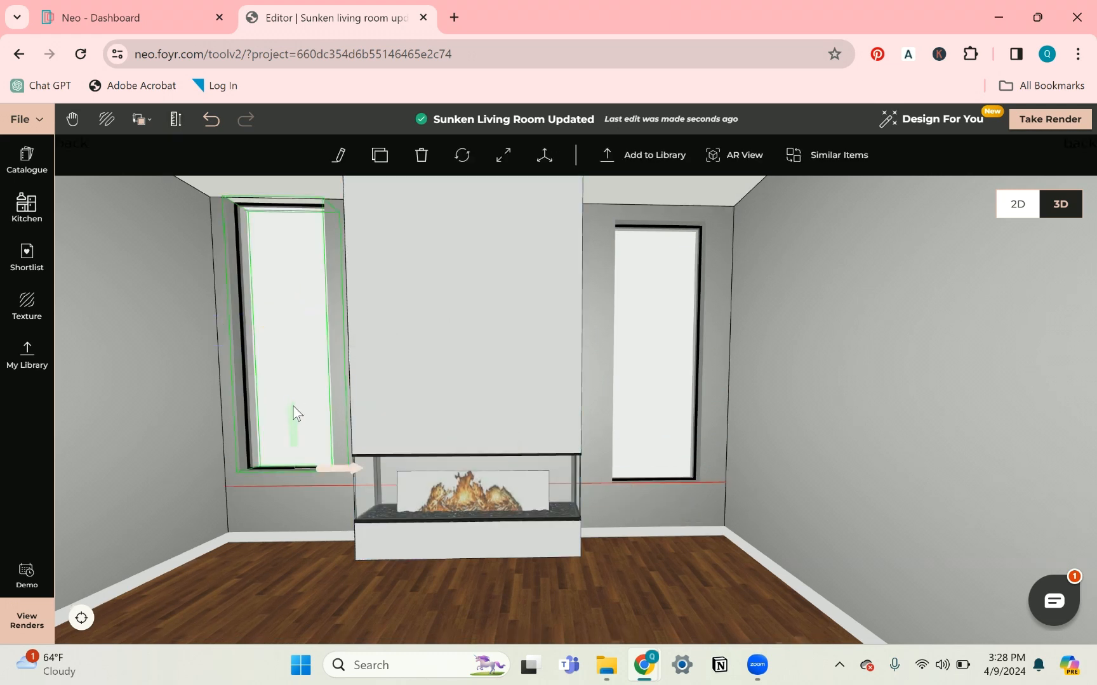
left_click_drag(294, 420, 313, 441)
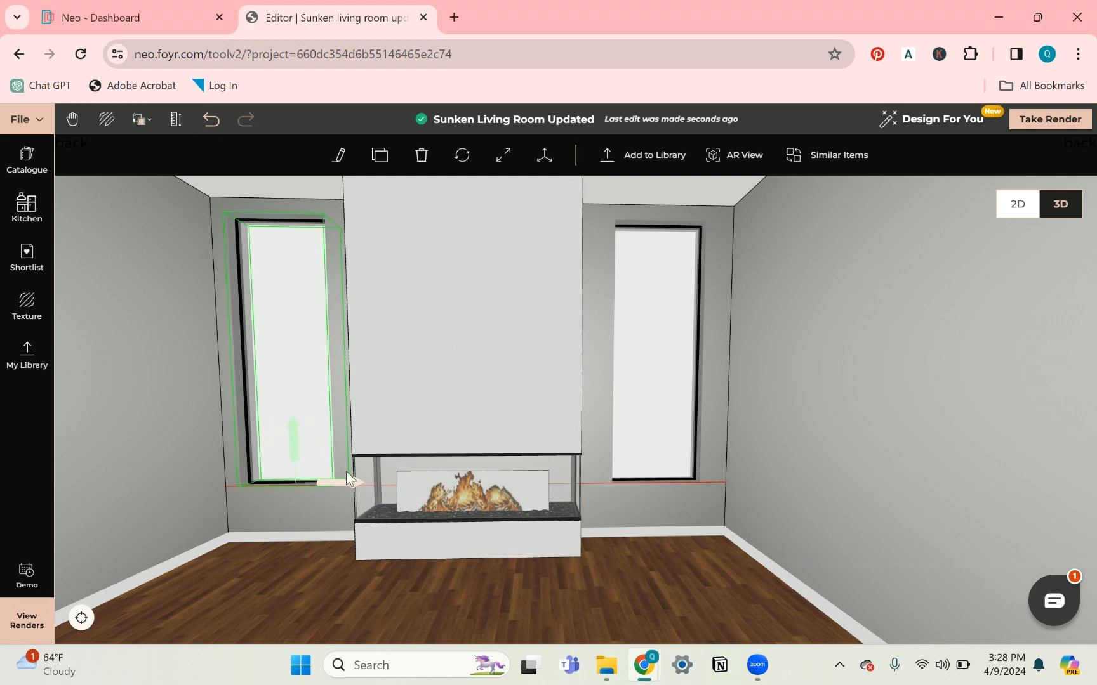
left_click(718, 494)
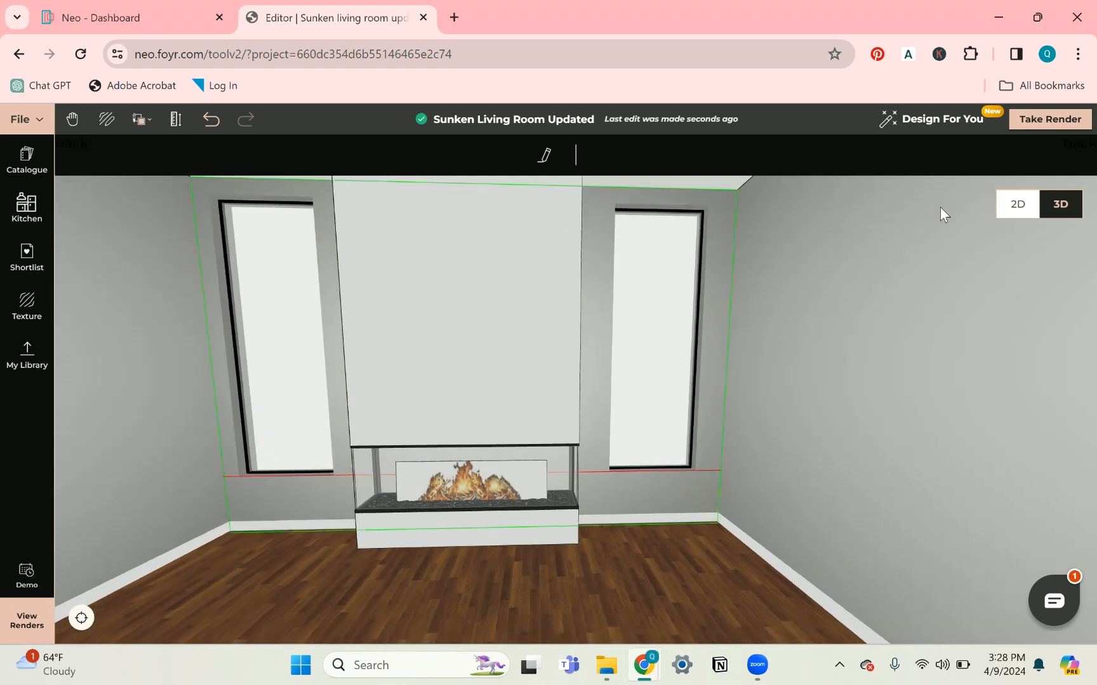
Clone the window in the 2D floor plan so each side wall of the sunken area has two windows.
left_click(1027, 208)
scroll(725, 346, "up", 2)
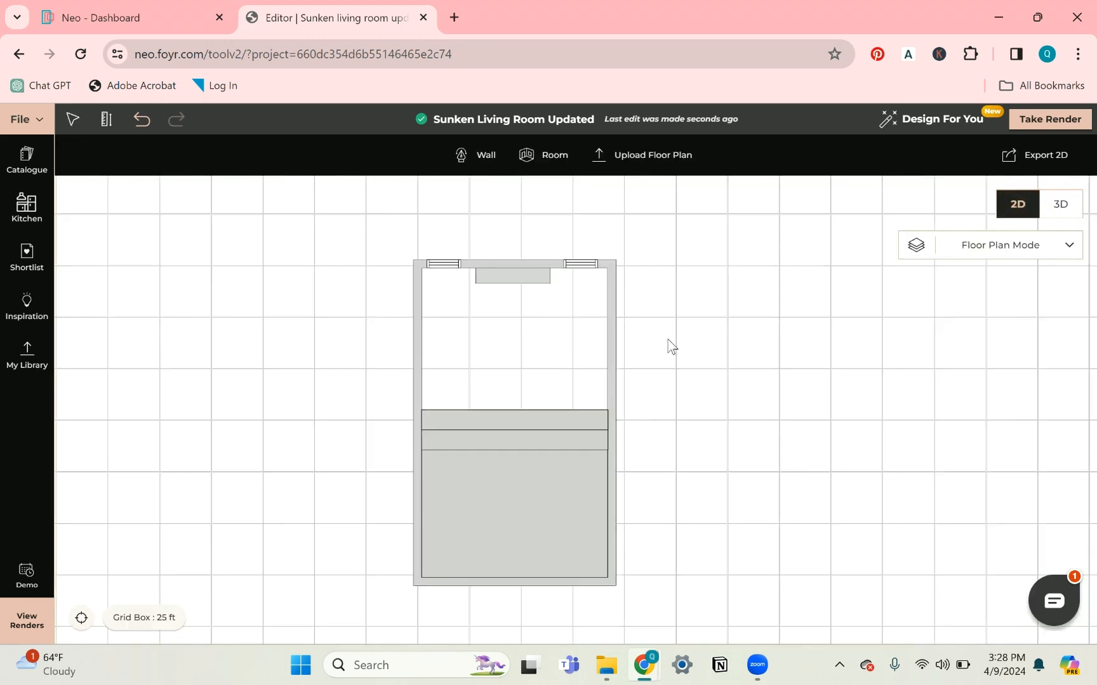
left_click(575, 260)
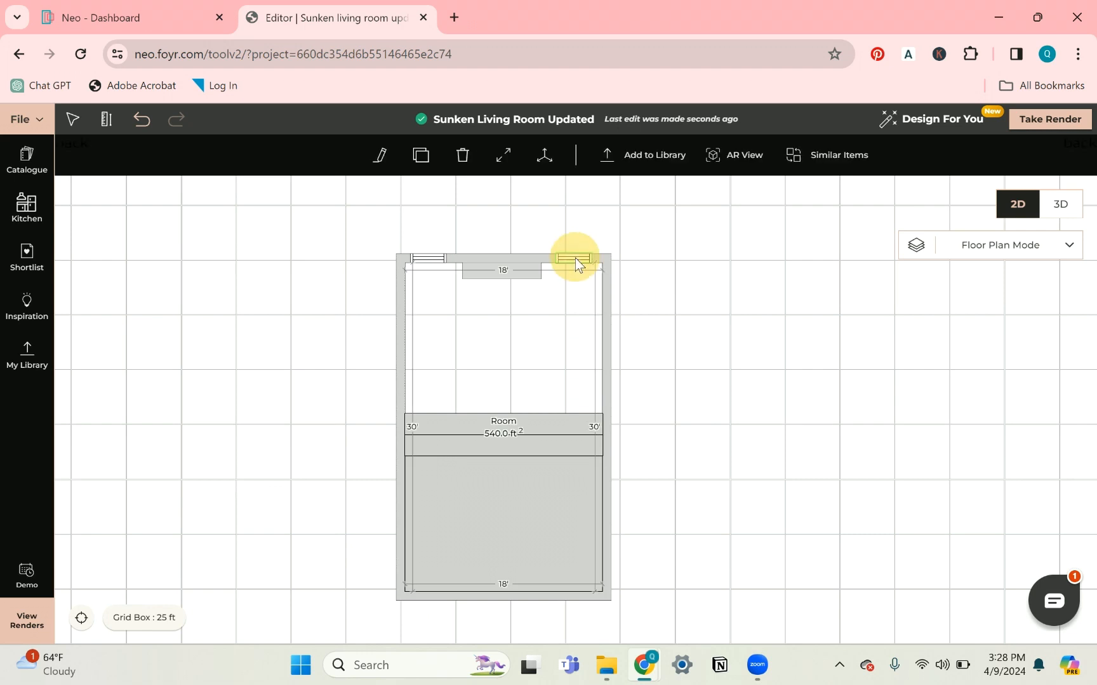
left_click(421, 156)
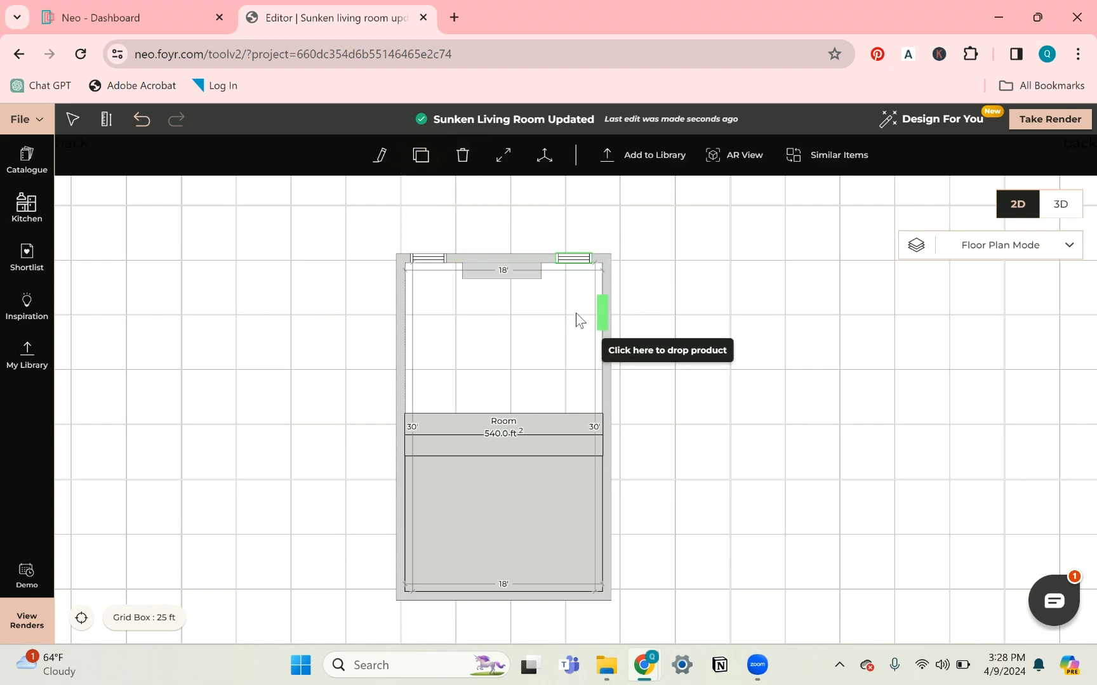
left_click(577, 313)
left_click(421, 155)
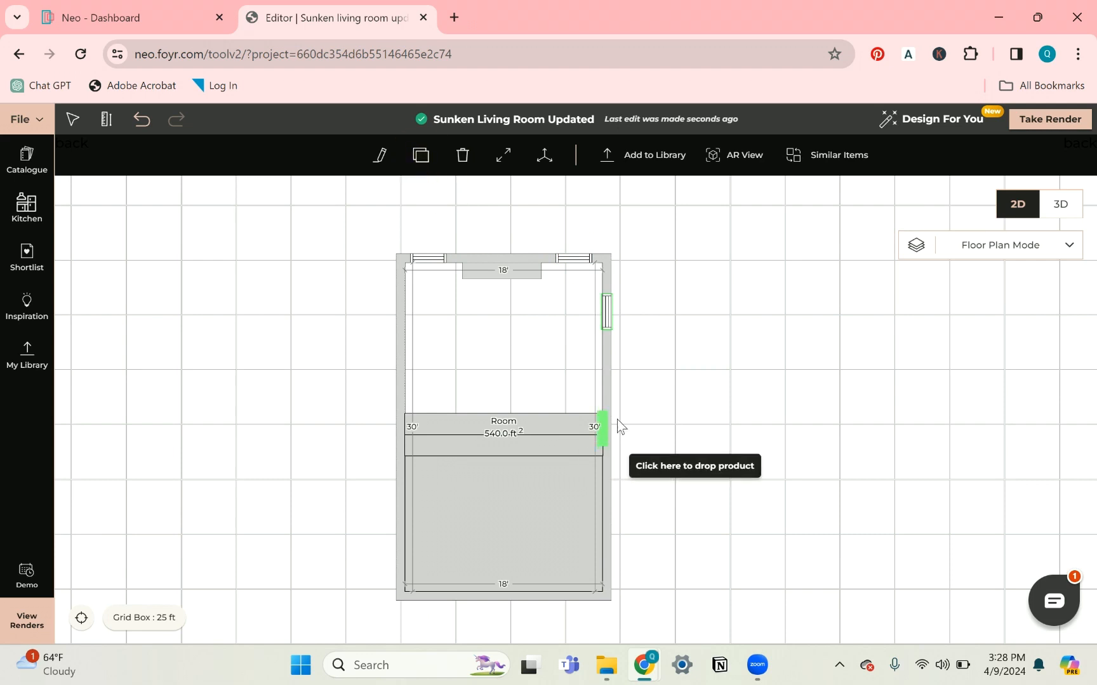
left_click(606, 388)
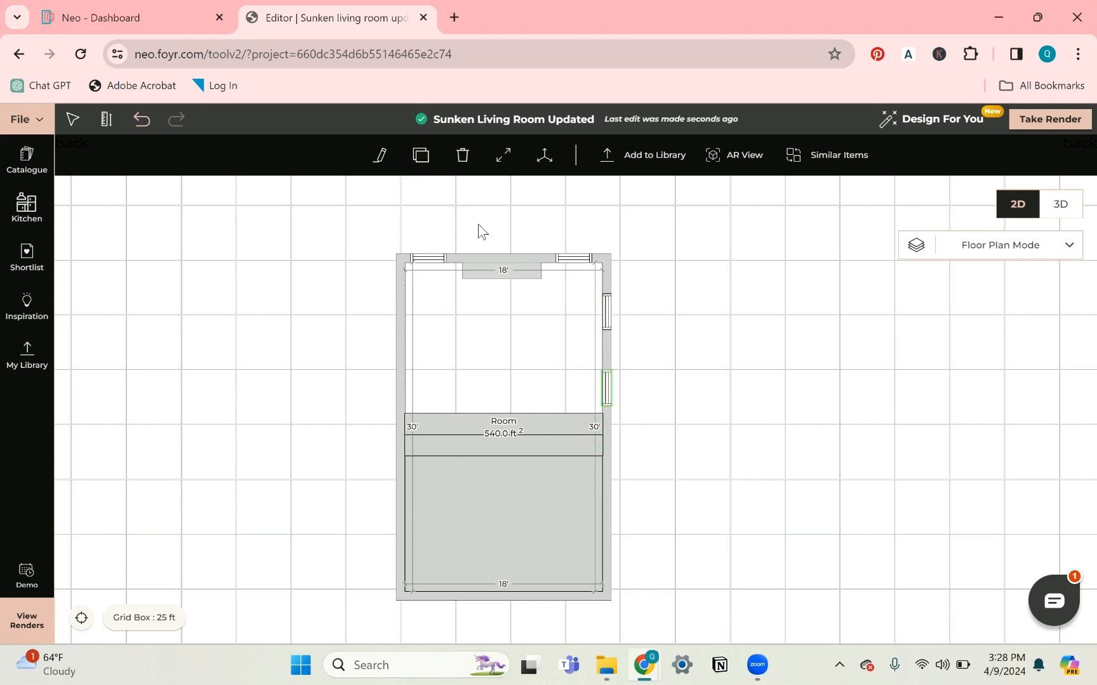
left_click(420, 155)
left_click(411, 314)
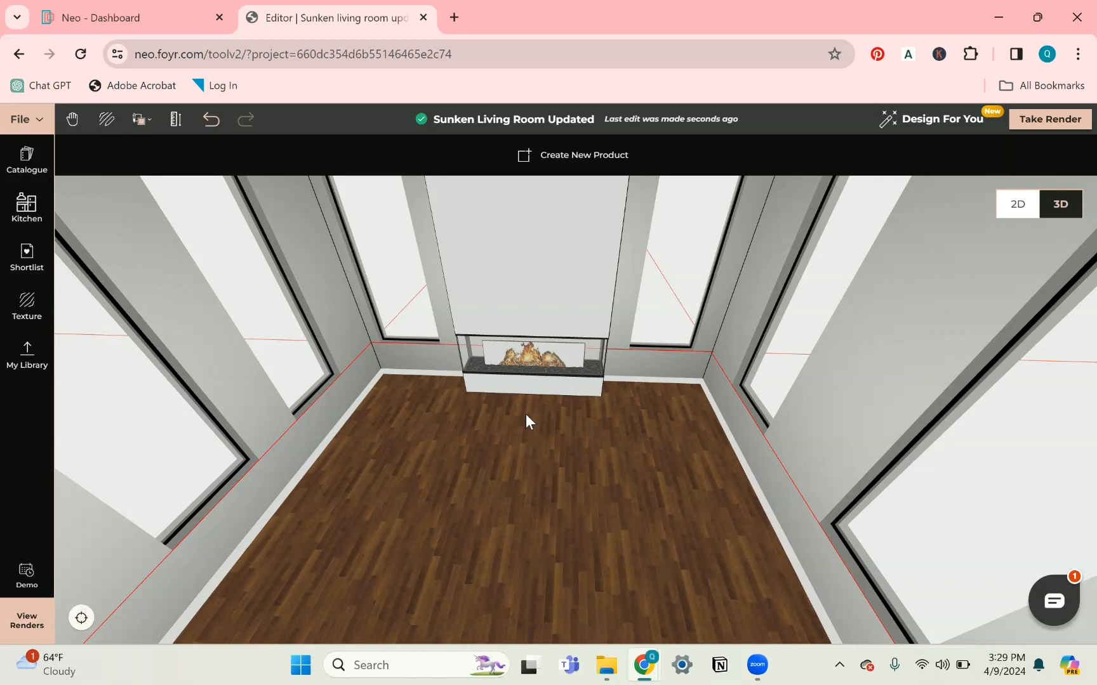
mouse_move(525, 414)
left_mouse_down()
mouse_move(553, 451)
mouse_move(565, 442)
mouse_move(563, 413)
mouse_move(537, 397)
left_mouse_up()
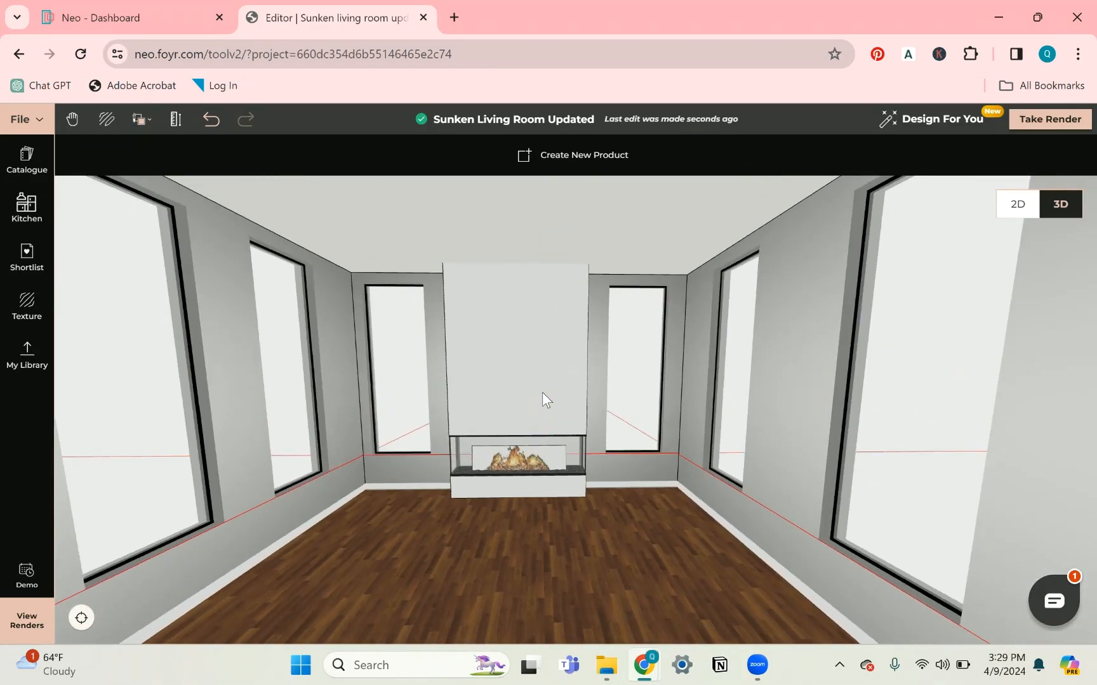
Switch the 2D plan to Ceiling Plan Mode and search the catalogue for "recessed lighting".
left_click(1017, 204)
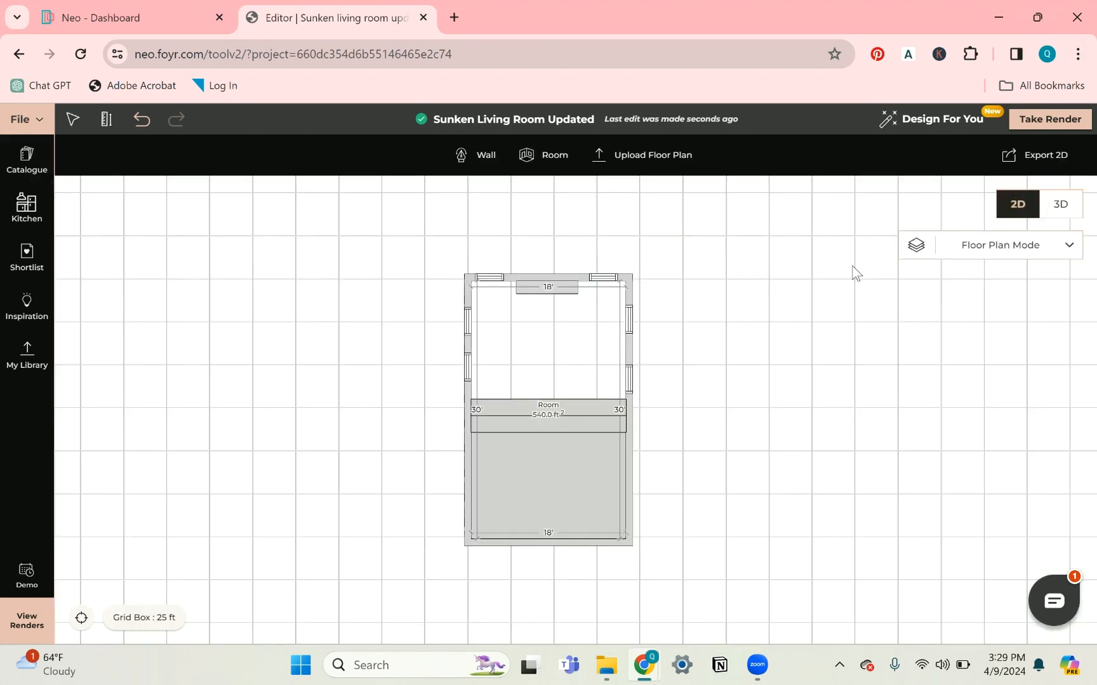
left_click(965, 243)
left_click(1022, 310)
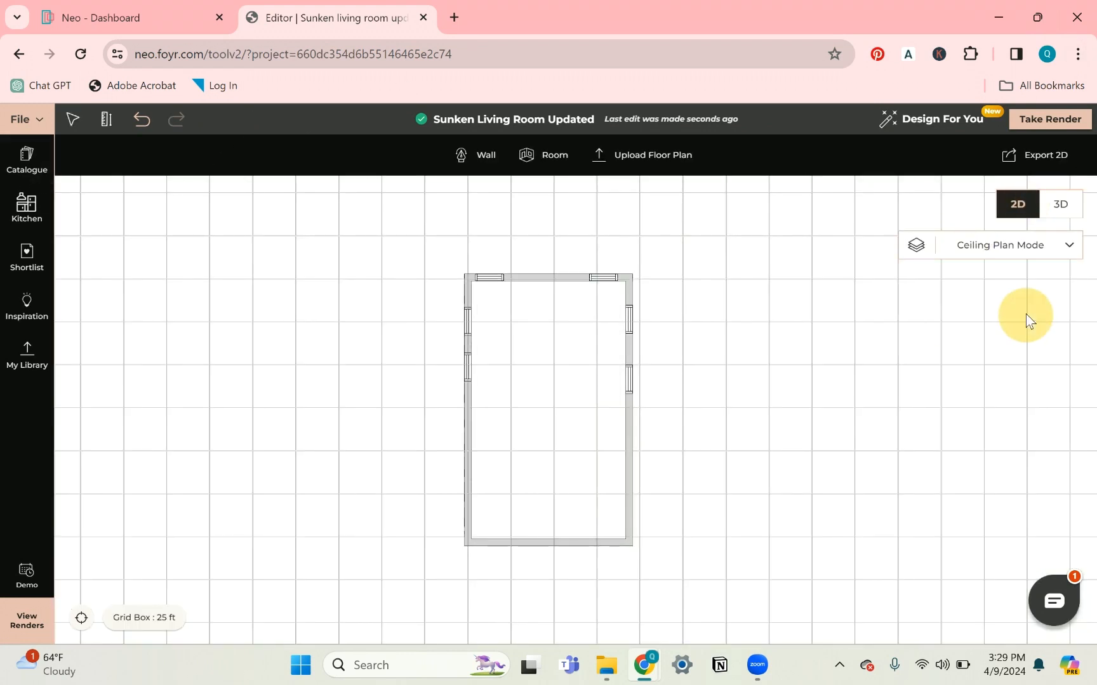
left_click(27, 160)
type("recessed lighting")
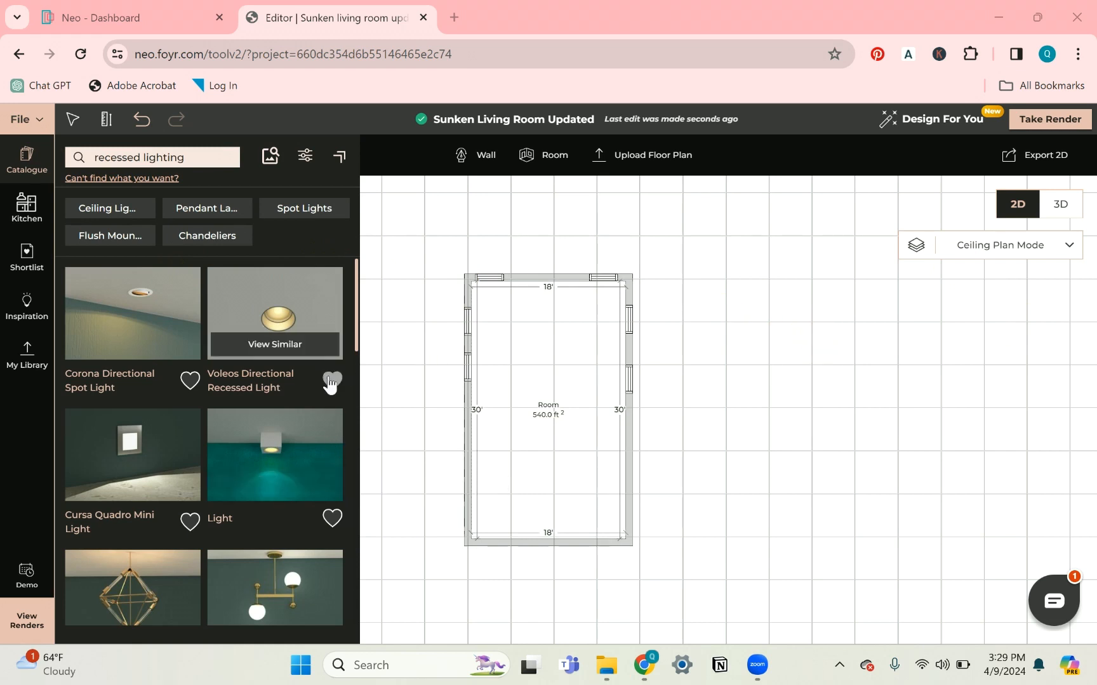
Shortlist the Voleos Directional Recessed Light and place three of them in a column along the left side of the ceiling.
left_click(341, 394)
left_click(275, 314)
left_click(515, 318)
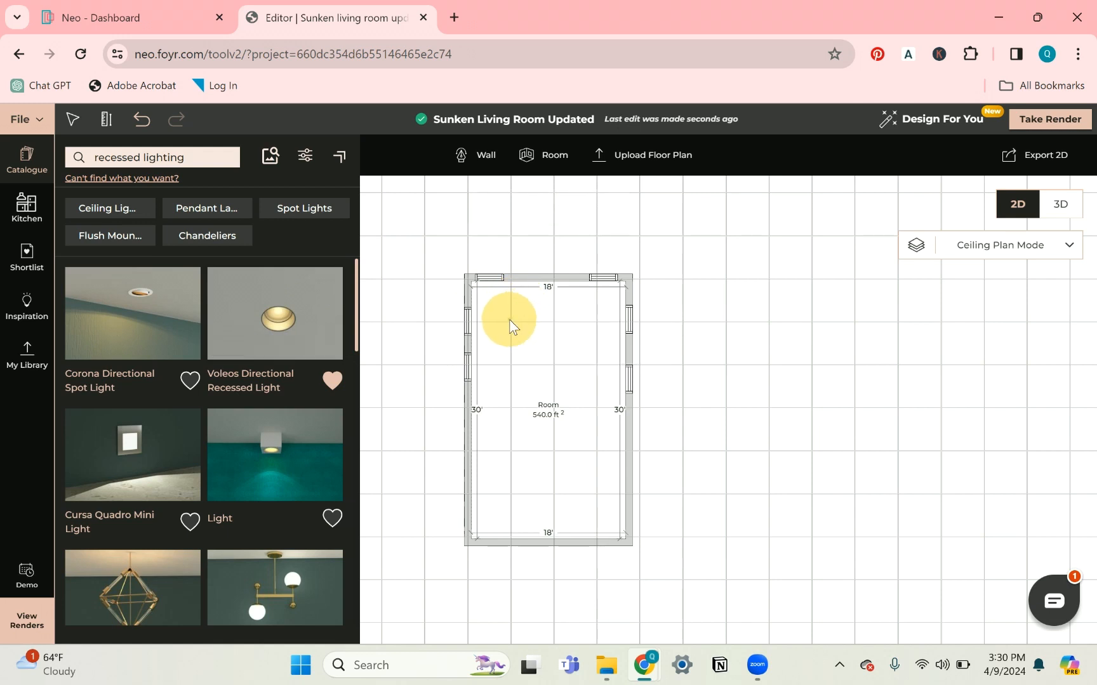
scroll(509, 320, "up", 3)
scroll(517, 310, "up", 2)
left_click(517, 297)
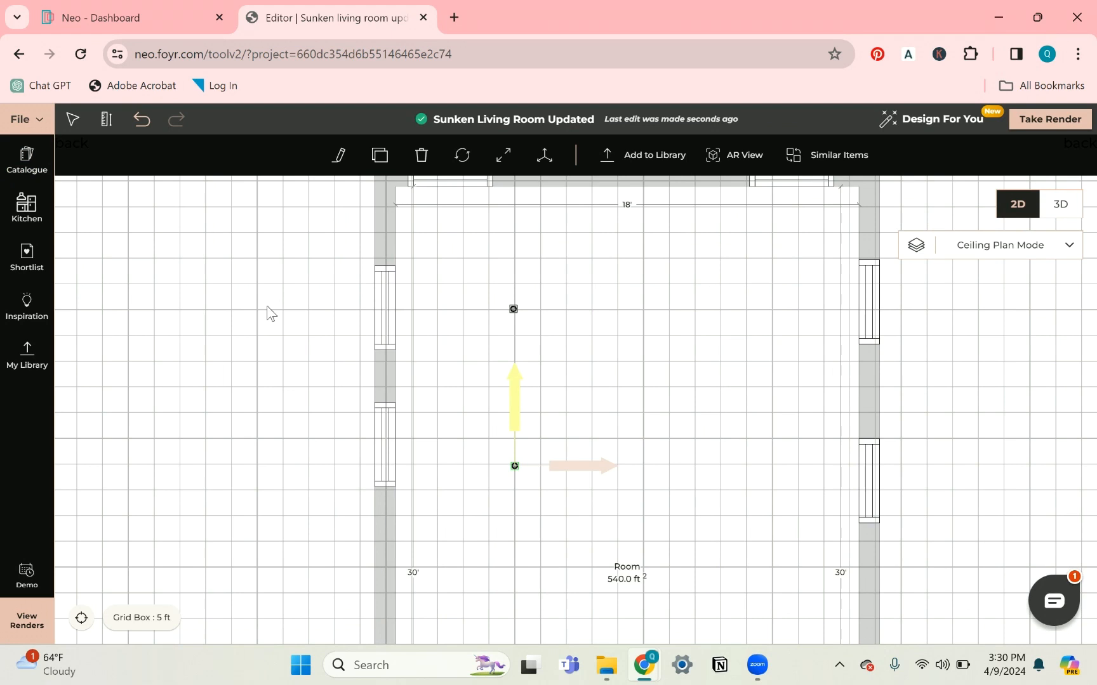
Select the three recessed lights together and group them.
left_click(72, 122)
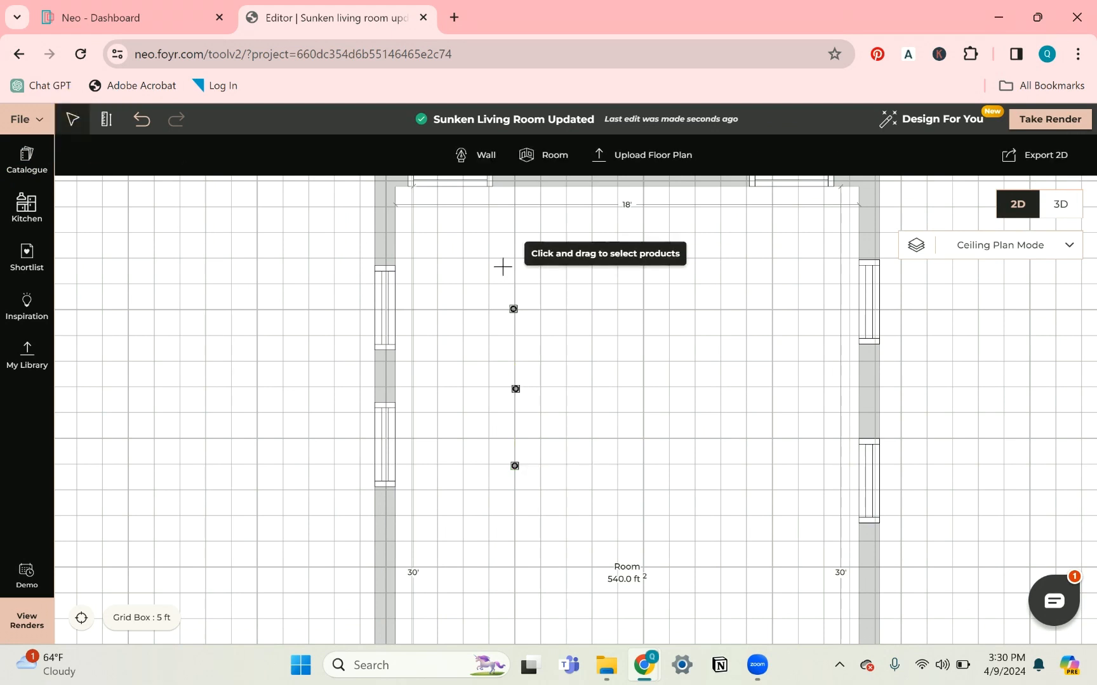
left_click_drag(489, 279, 560, 503)
scroll(571, 431, "down", 1)
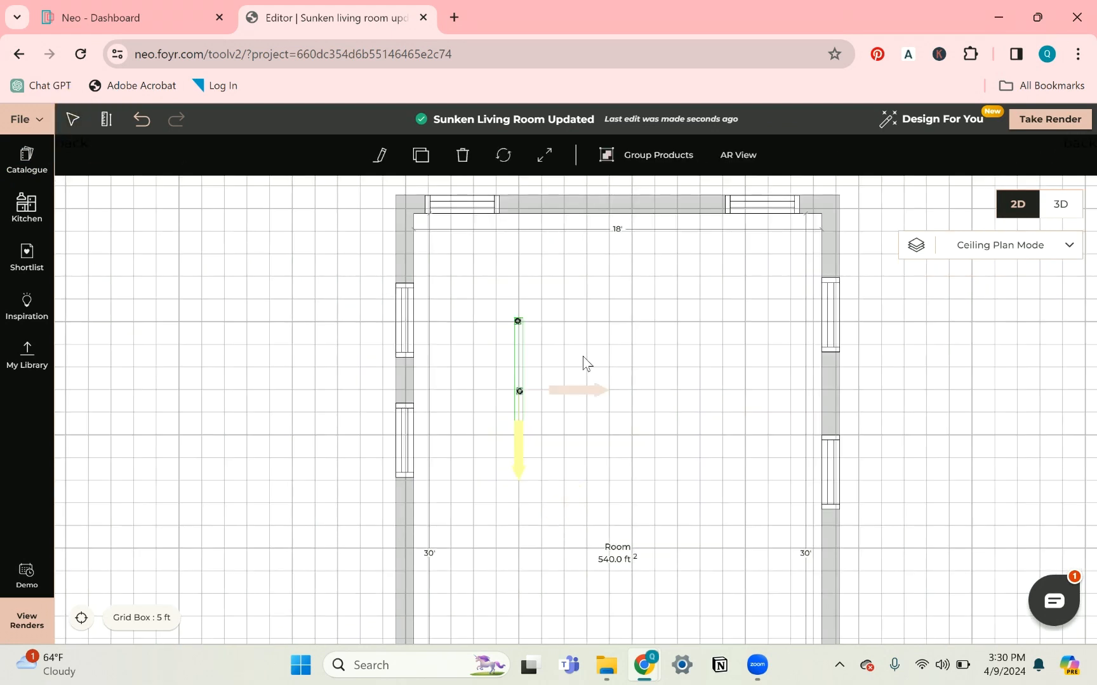
left_click(655, 164)
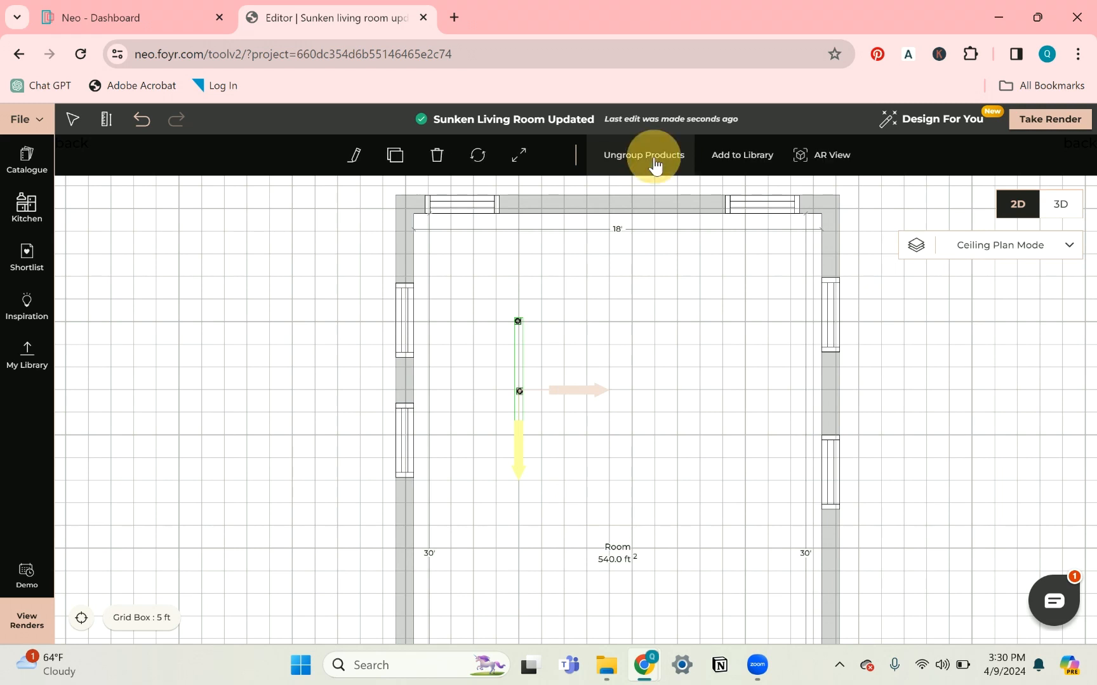
Clone the grouped column of recessed lights to the opposite side of the ceiling and switch to the 3D view.
left_click(381, 159)
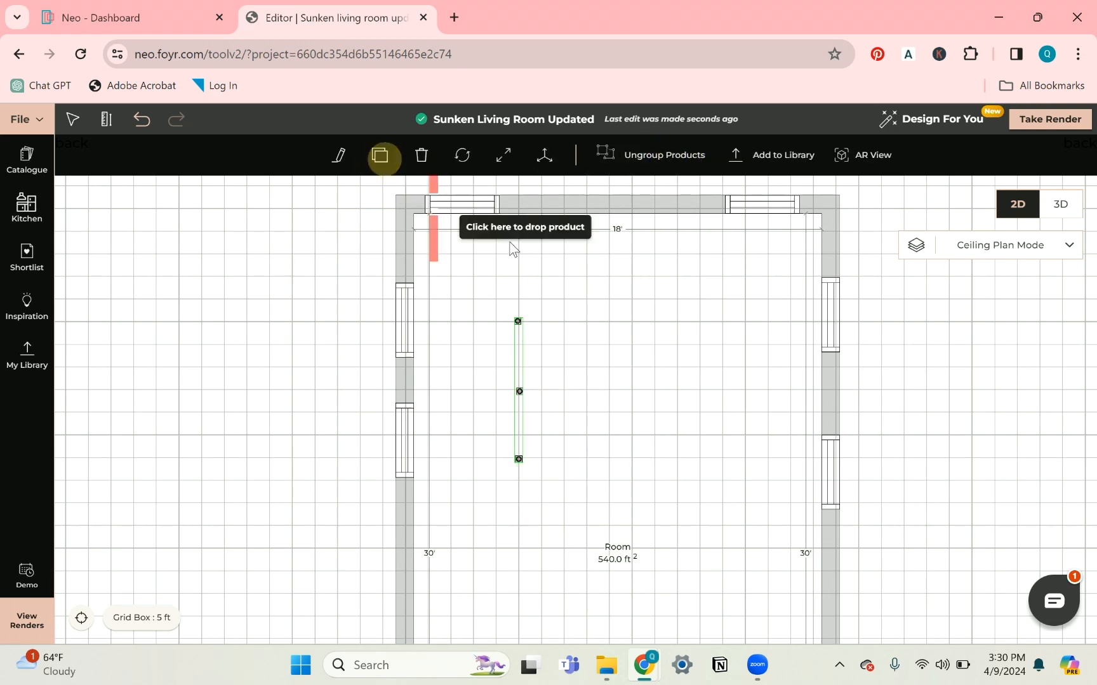
left_click(723, 384)
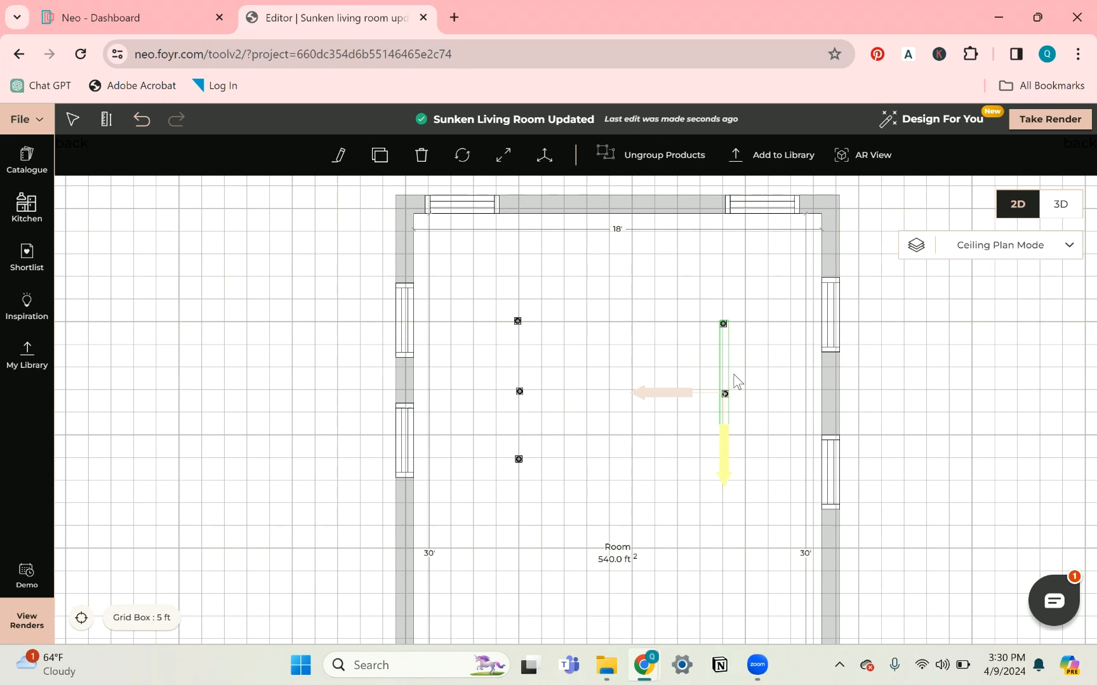
left_click(1064, 219)
left_click_drag(485, 325, 459, 507)
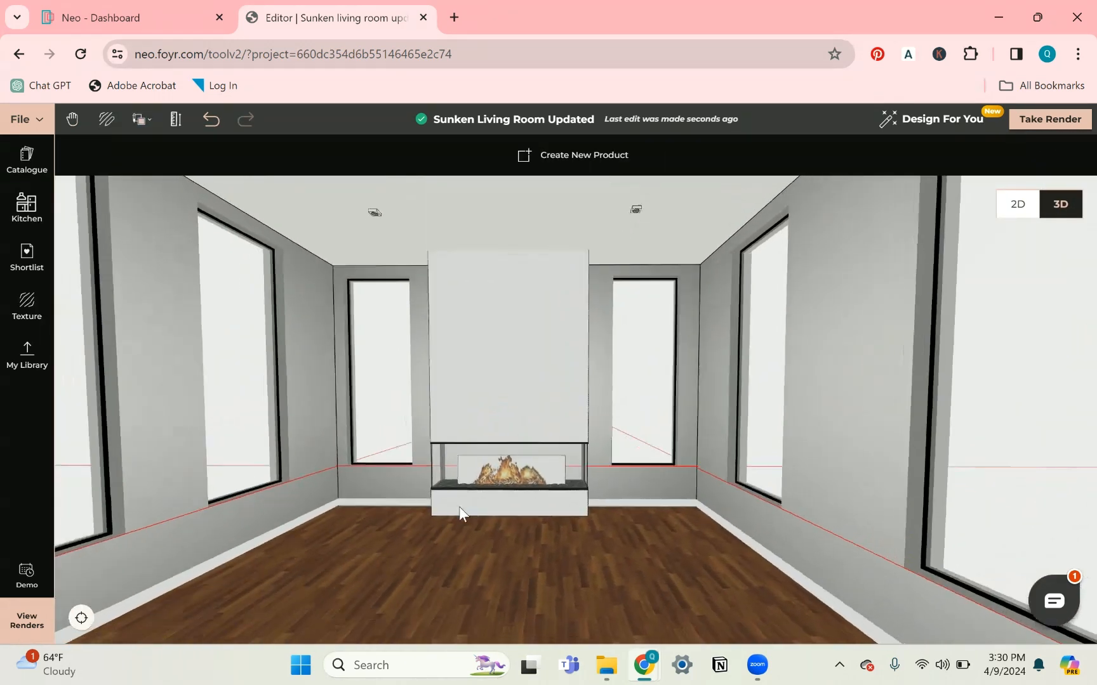
Trim away the horizontal dividing lines that run around the walls below the windows.
left_click(178, 124)
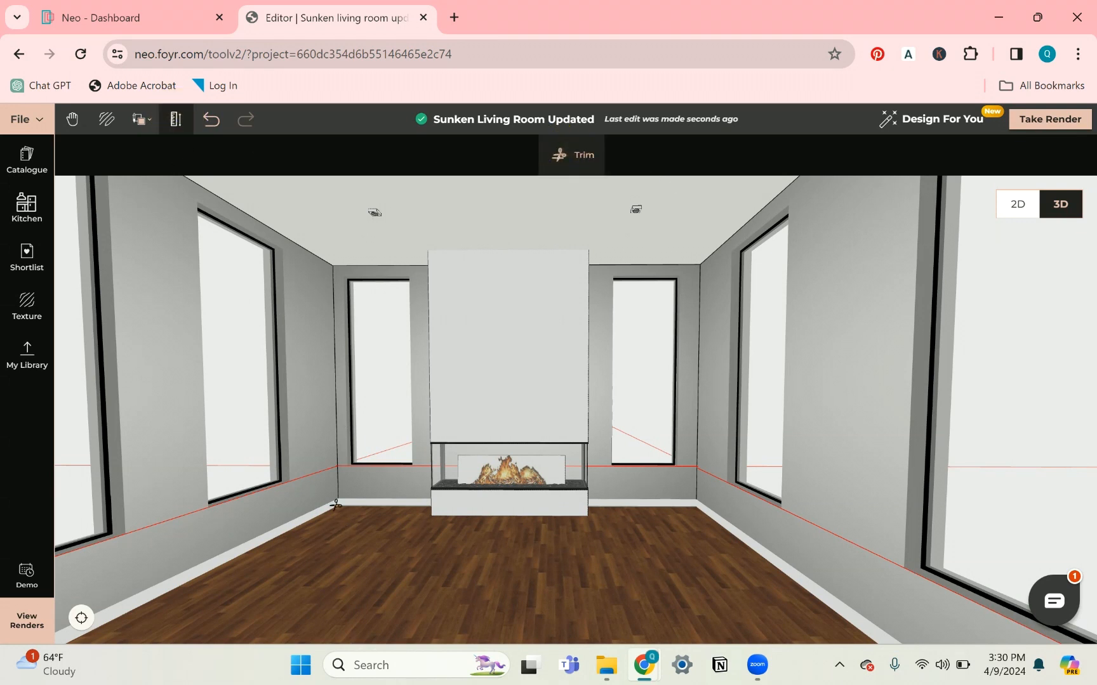
left_click(343, 462)
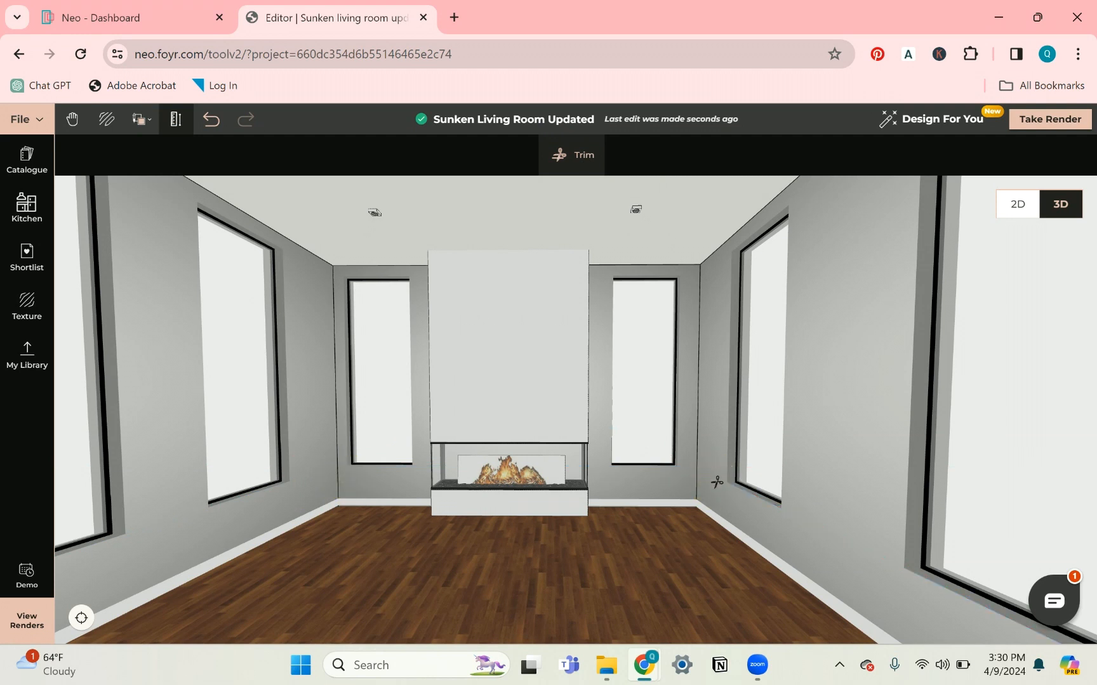
key("Escape")
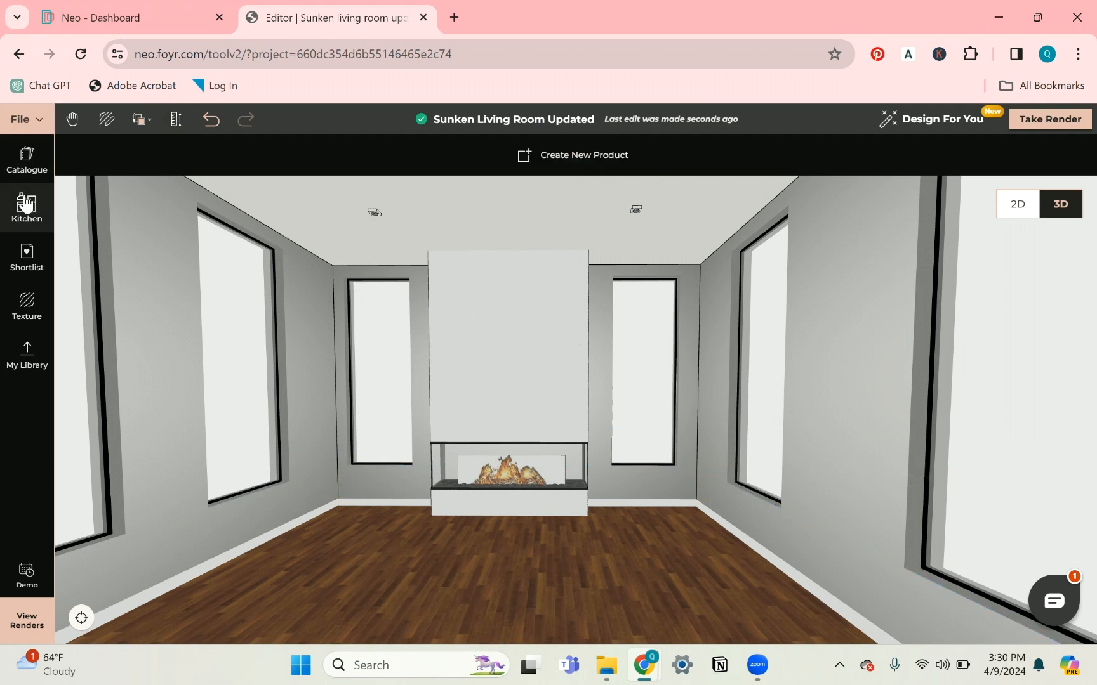
Search the textures for "marble" and apply Marble 2 to the front and side of the fireplace's upper wall.
left_click(28, 311)
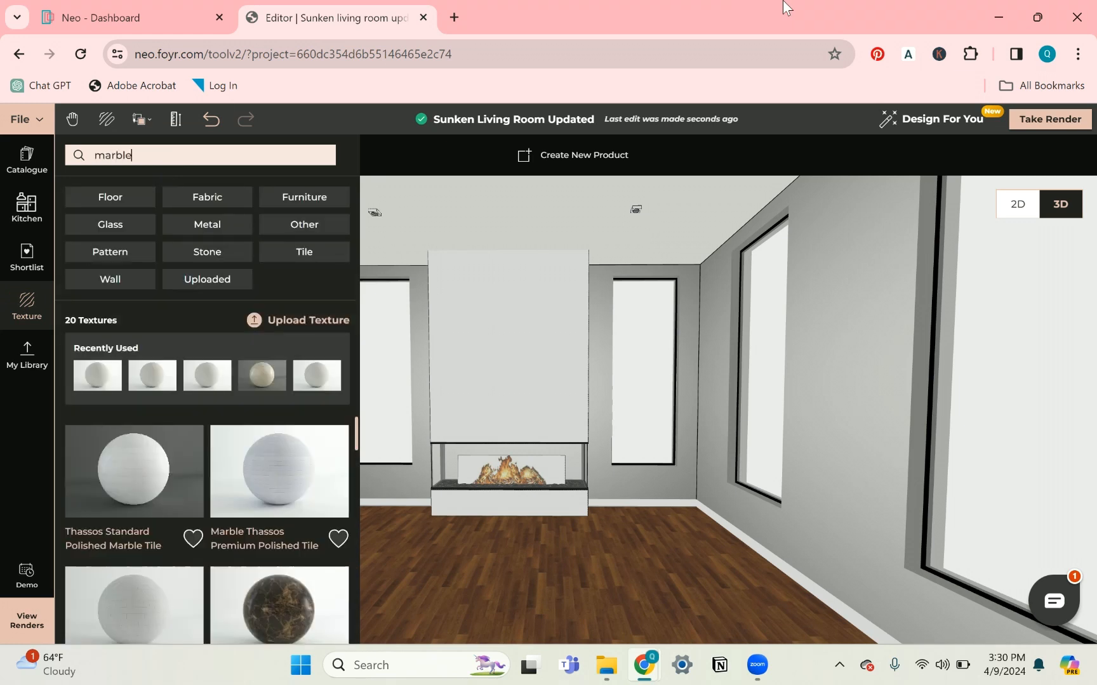
scroll(311, 514, "down", 3)
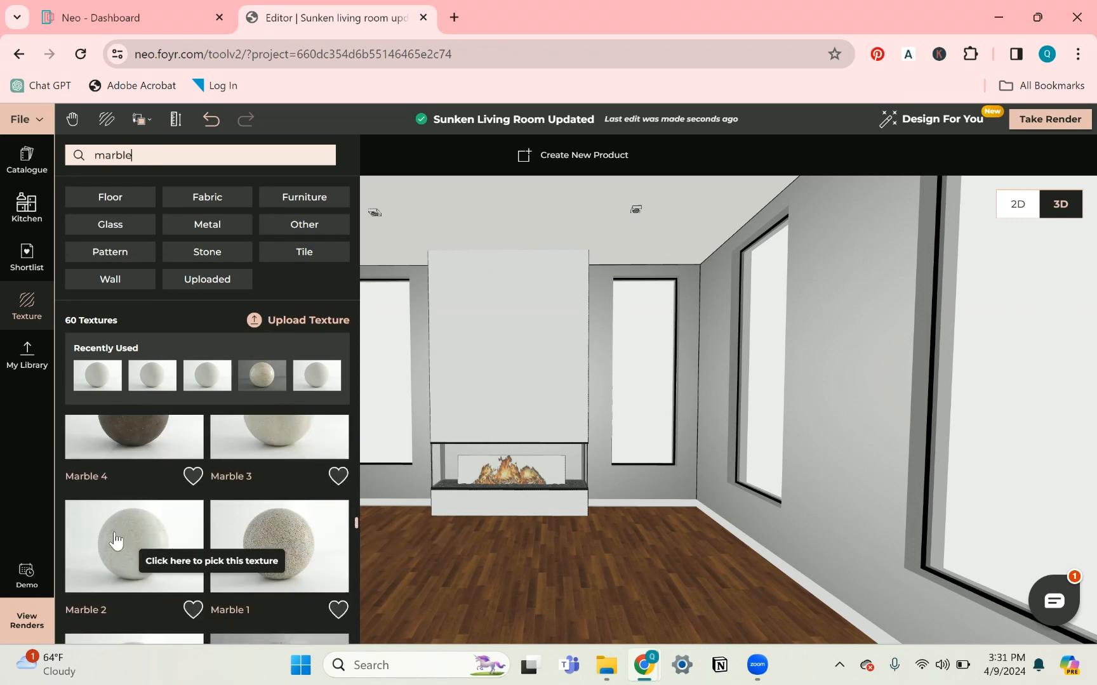
left_click_drag(108, 546, 463, 343)
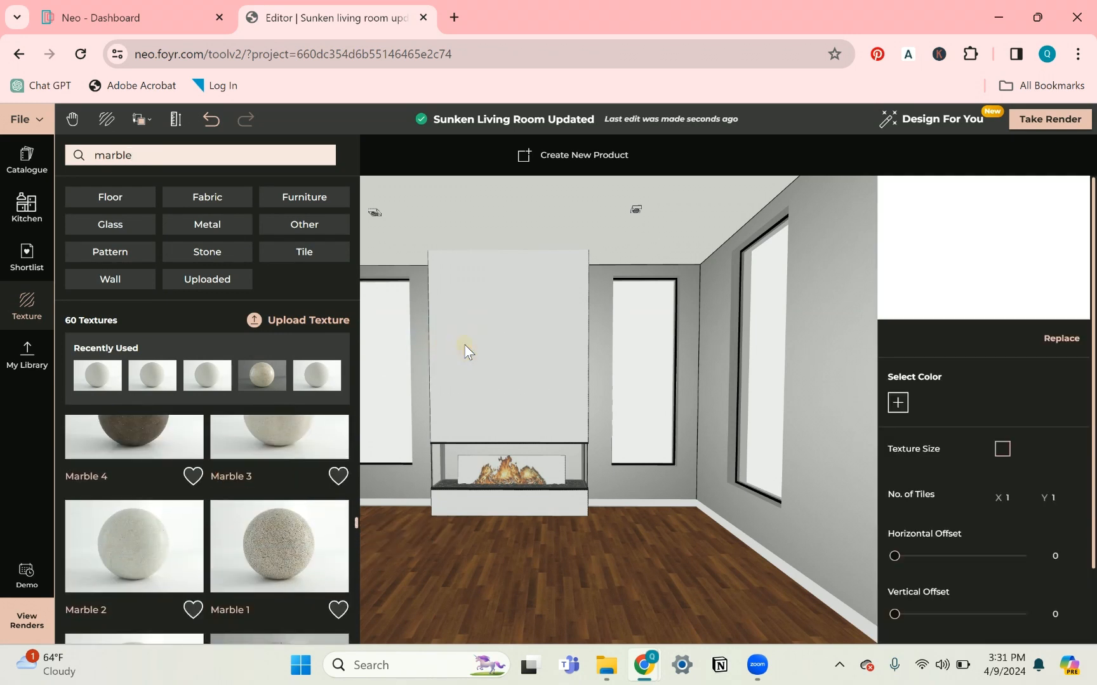
right_click_drag(491, 342, 575, 398)
left_click_drag(575, 398, 625, 408)
right_click_drag(582, 403, 889, 412)
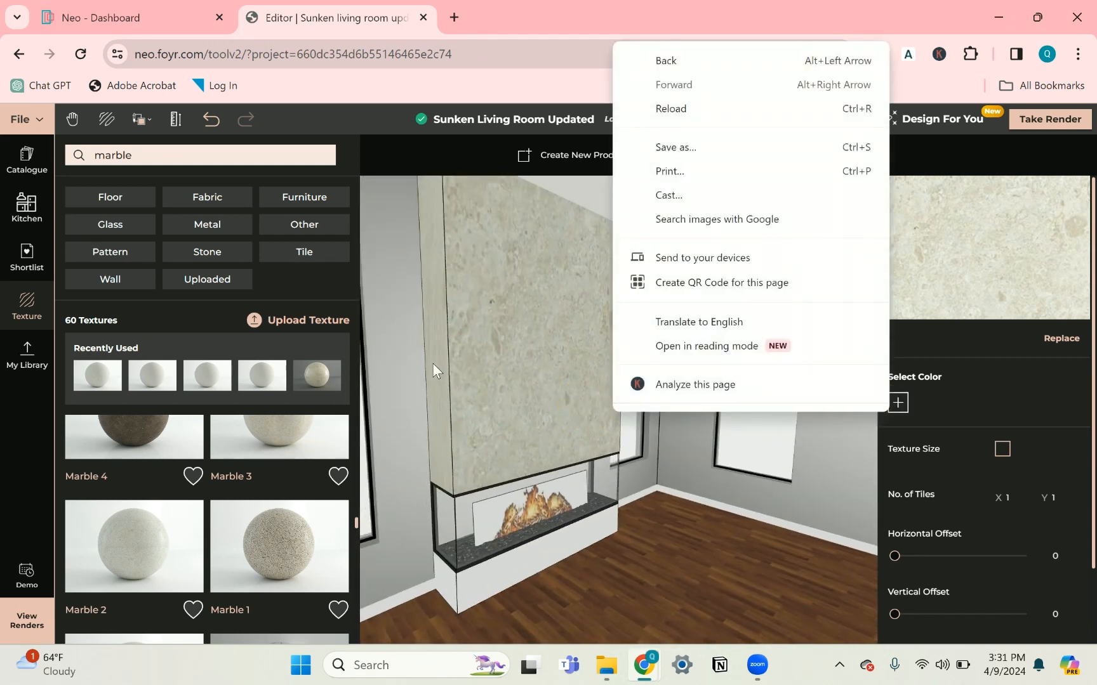
left_click_drag(433, 363, 380, 357)
Copy the marble texture from the fireplace's upper wall onto the front and sides of its base.
left_click(139, 133)
left_click(163, 180)
left_click(628, 359)
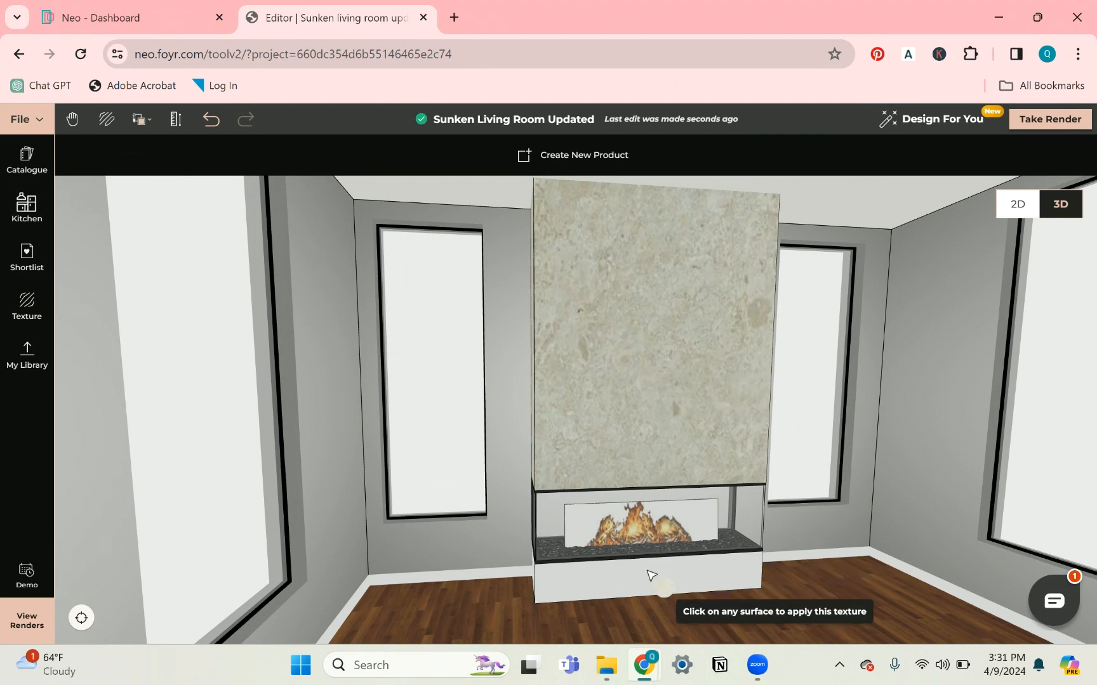
left_click(679, 593)
left_click_drag(473, 556, 520, 564)
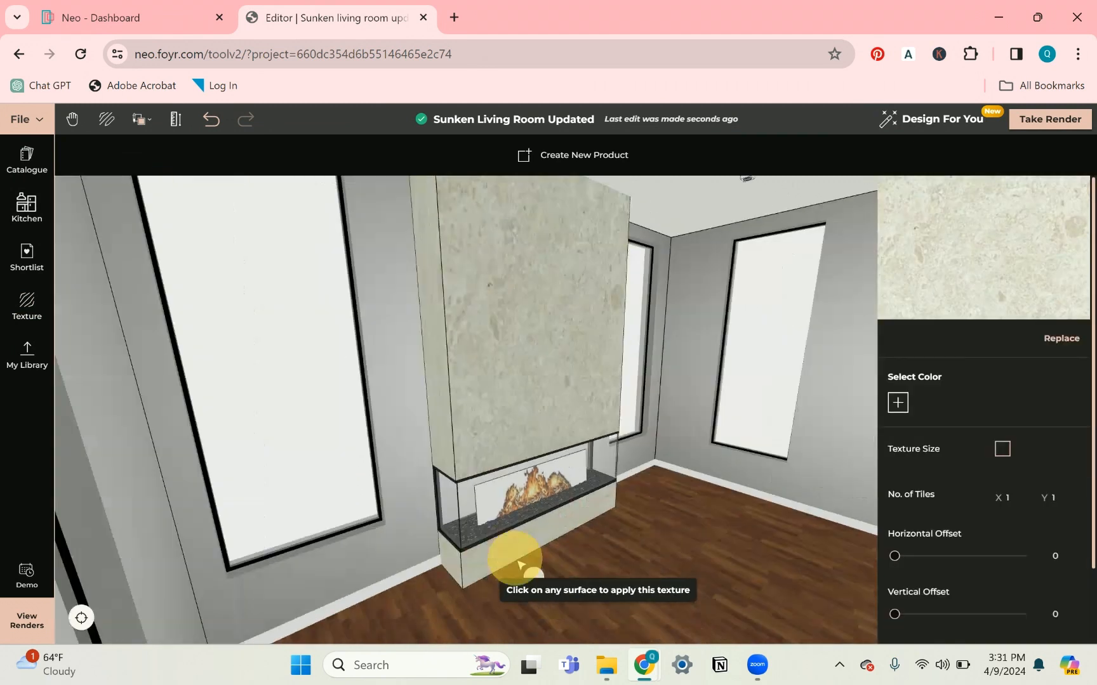
left_click_drag(634, 511, 701, 508)
left_click(764, 519)
Apply a light wood plank texture to the steps, raised platform and sunken floor.
left_click_drag(349, 426, 505, 432)
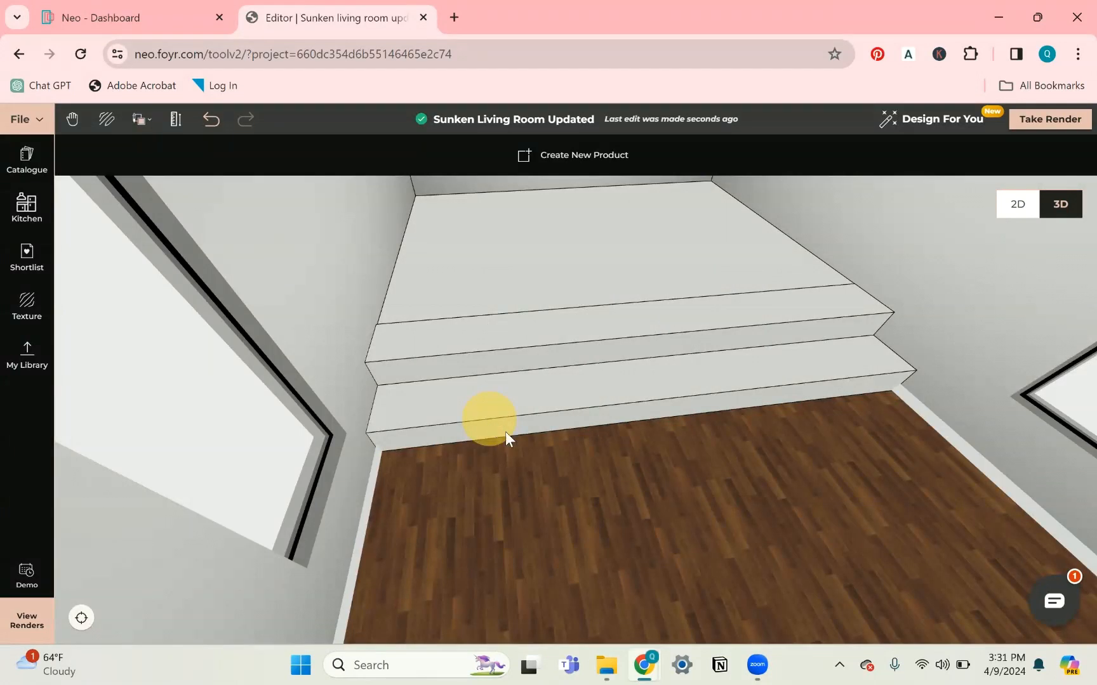
left_click(44, 290)
left_click_drag(477, 314, 342, 401)
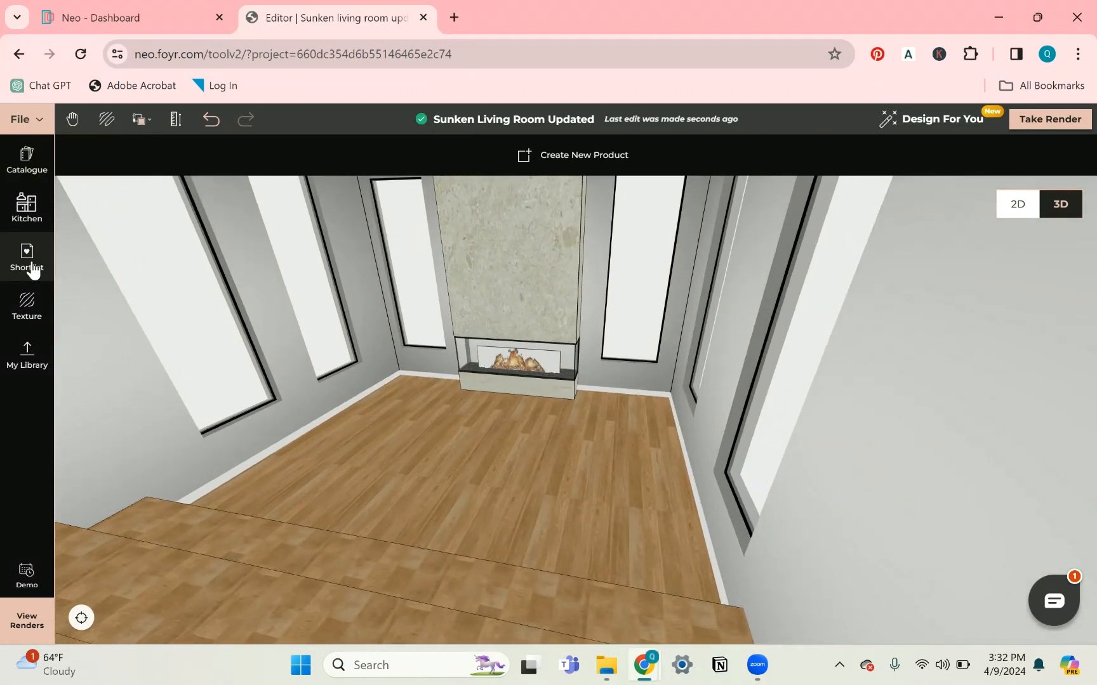
Place the Perry Sectional Sofa 06 from the shortlisted Living Room items on the sunken floor.
left_click(33, 264)
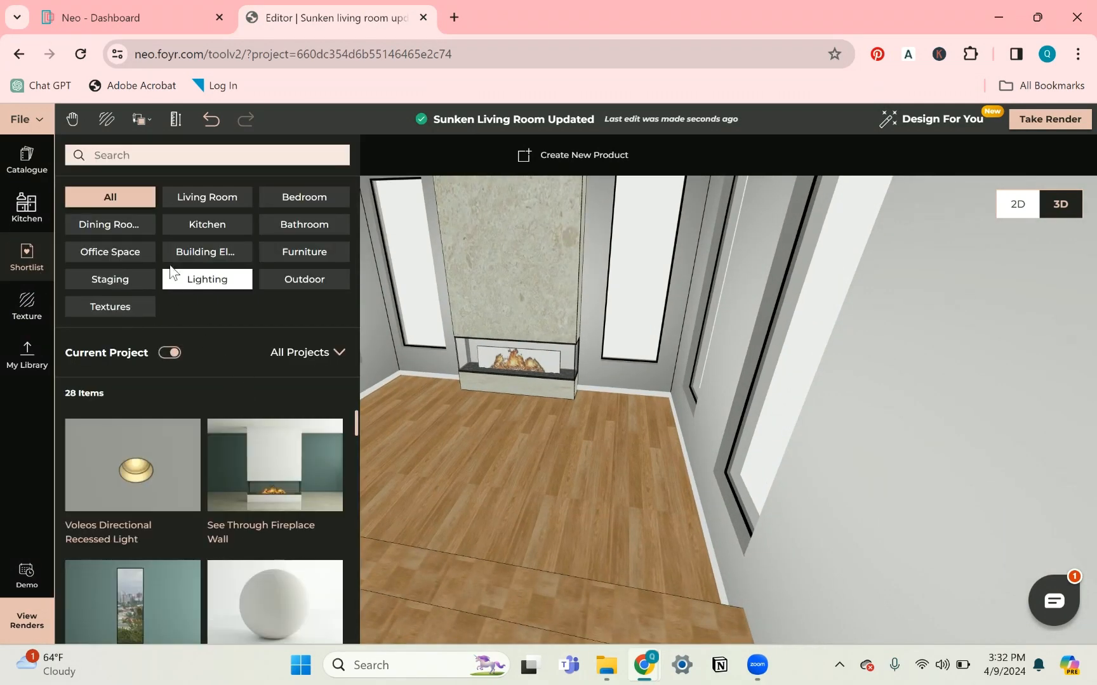
left_click(200, 196)
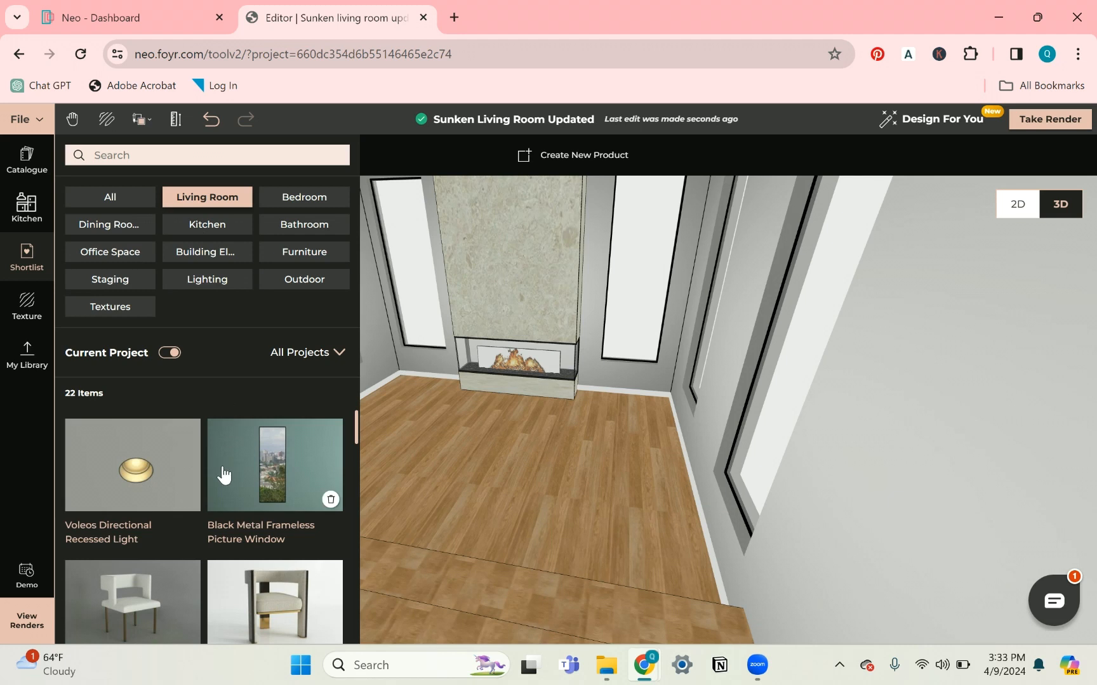
scroll(187, 514, "down", 9)
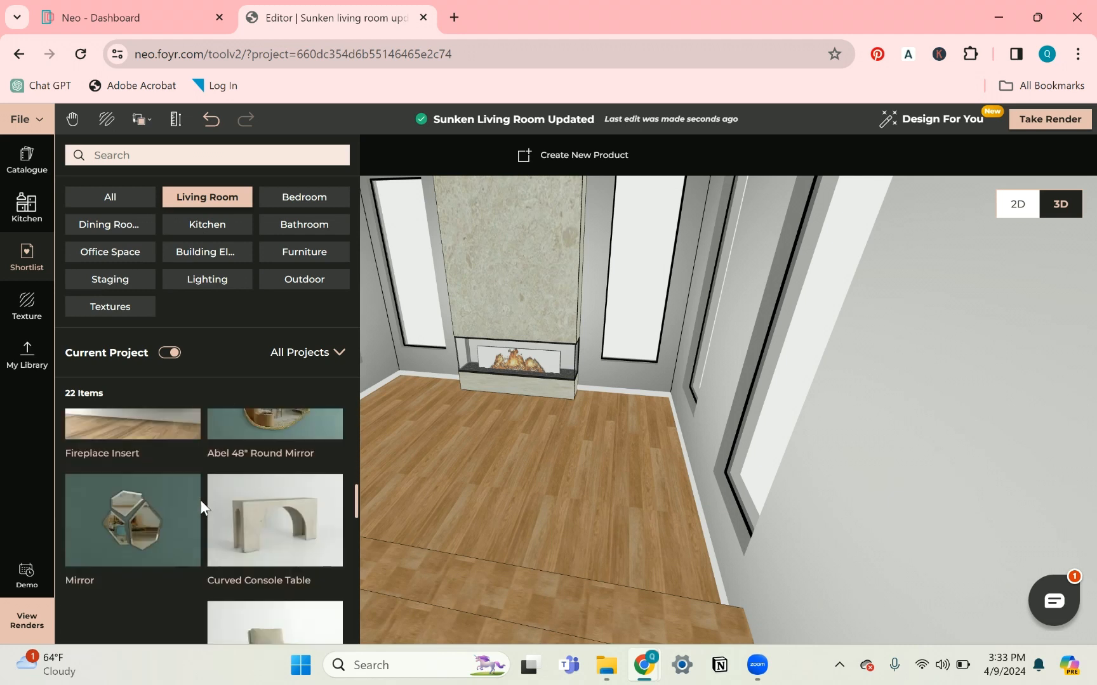
scroll(201, 501, "down", 9)
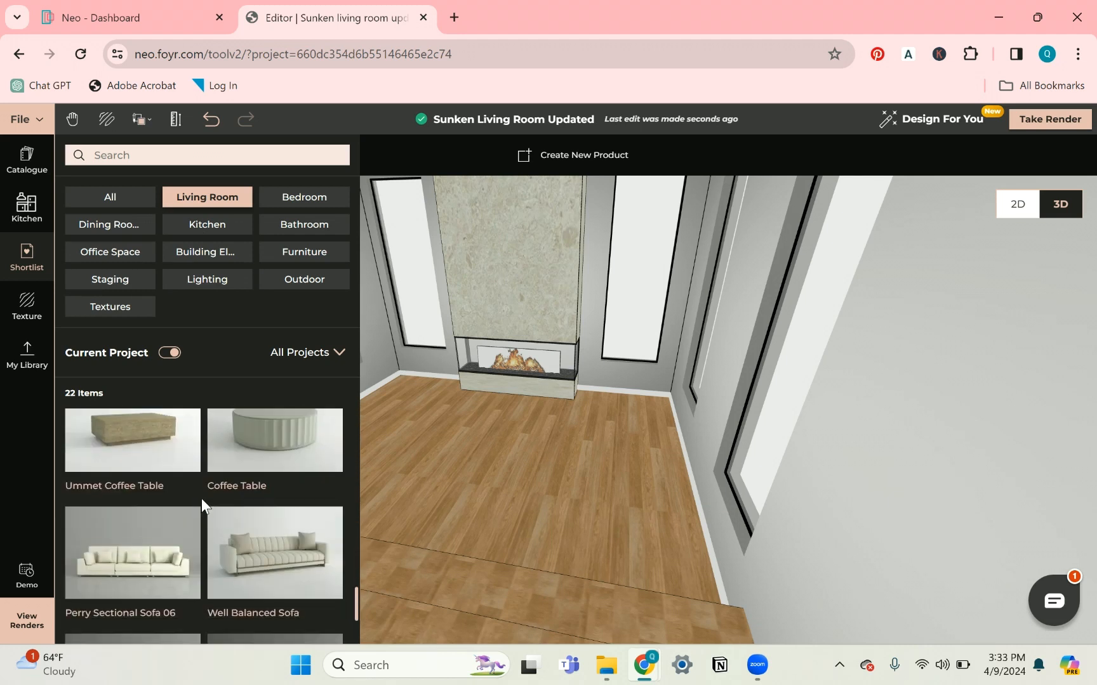
left_click(95, 473)
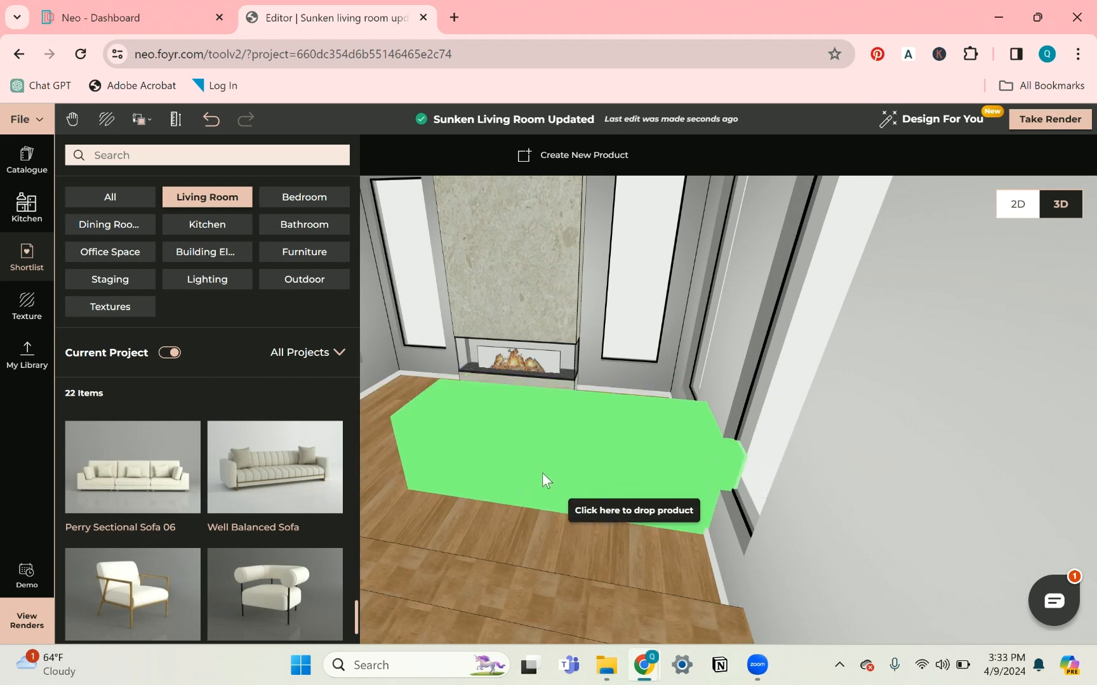
left_click(540, 474)
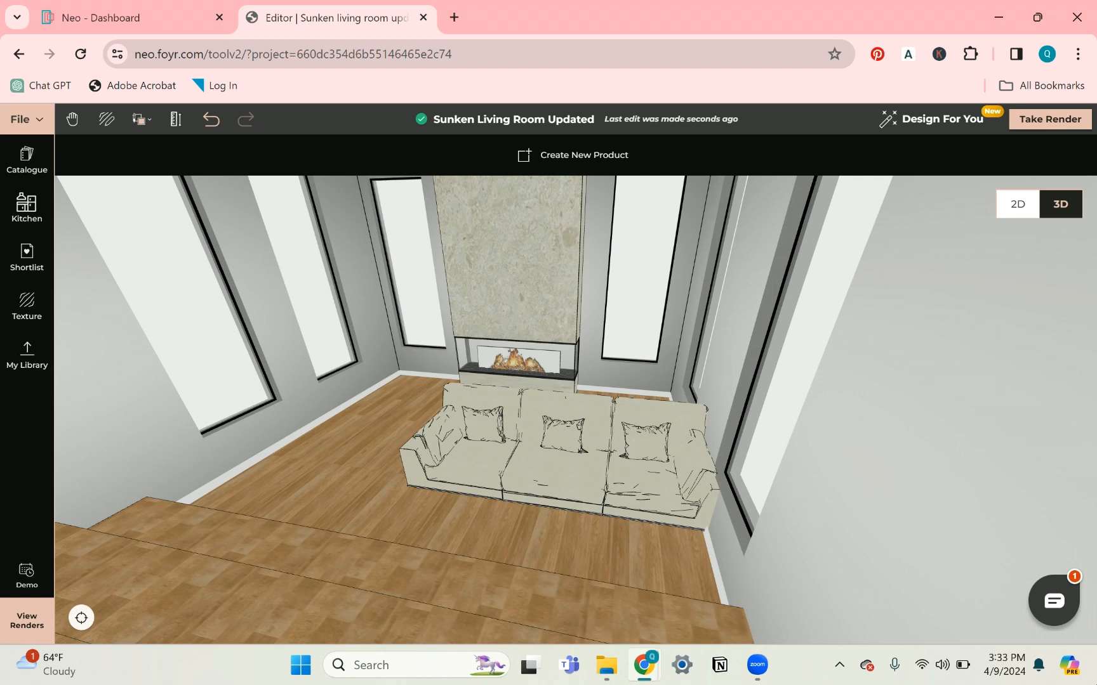
Rotate the sofa to face the fireplace and centre it across the sunken area.
left_click(501, 442)
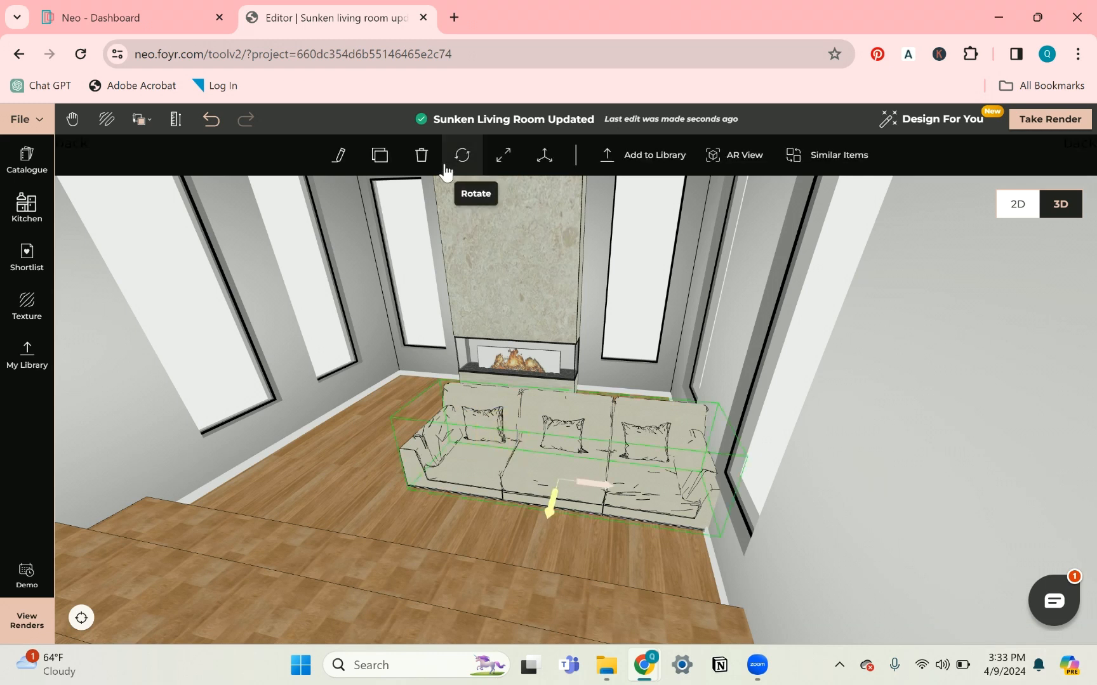
left_click_drag(559, 506, 575, 393)
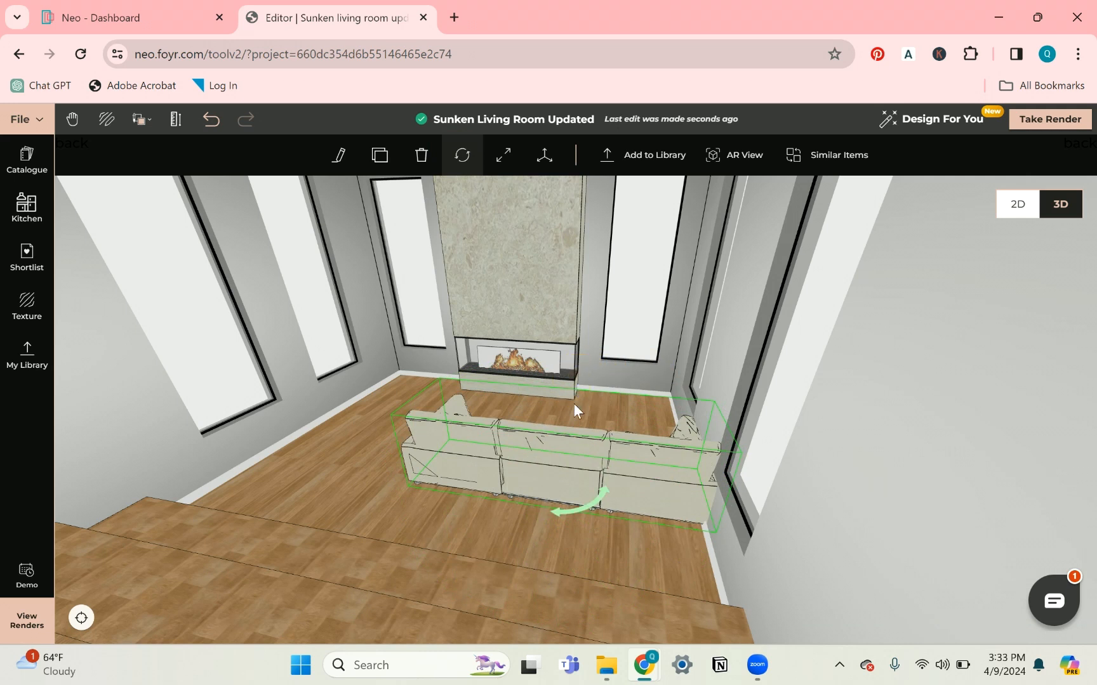
left_click_drag(599, 479, 509, 489)
left_click_drag(376, 502, 329, 411)
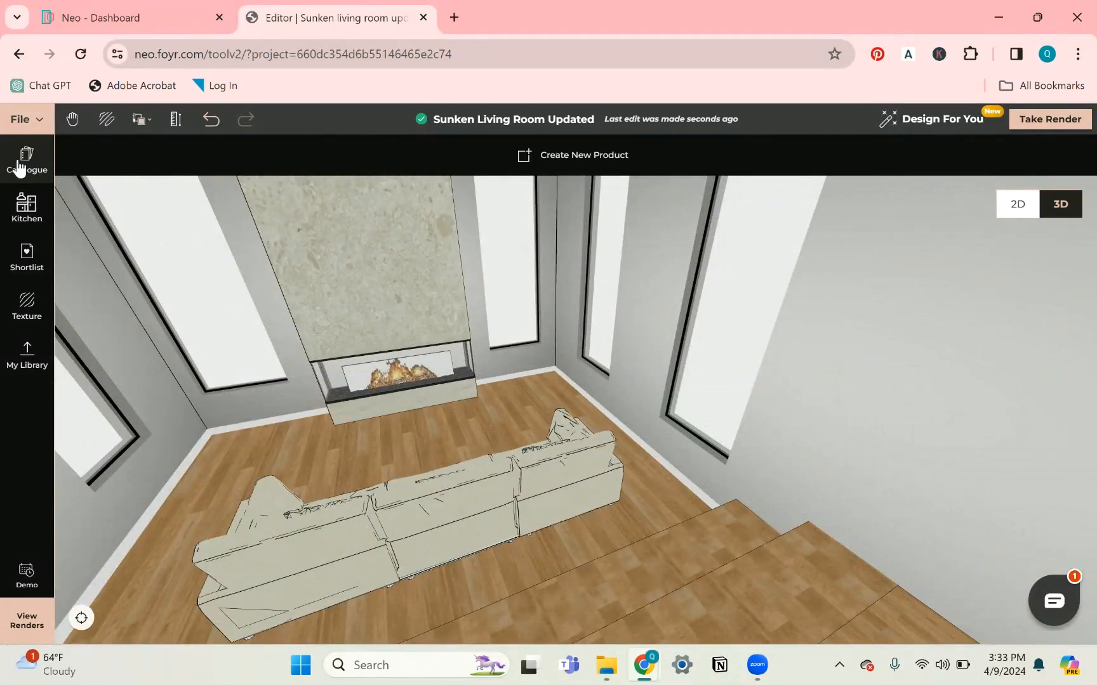
Place the shortlisted wood-framed armchair with white cushions between the sofa and the fireplace.
left_click(24, 253)
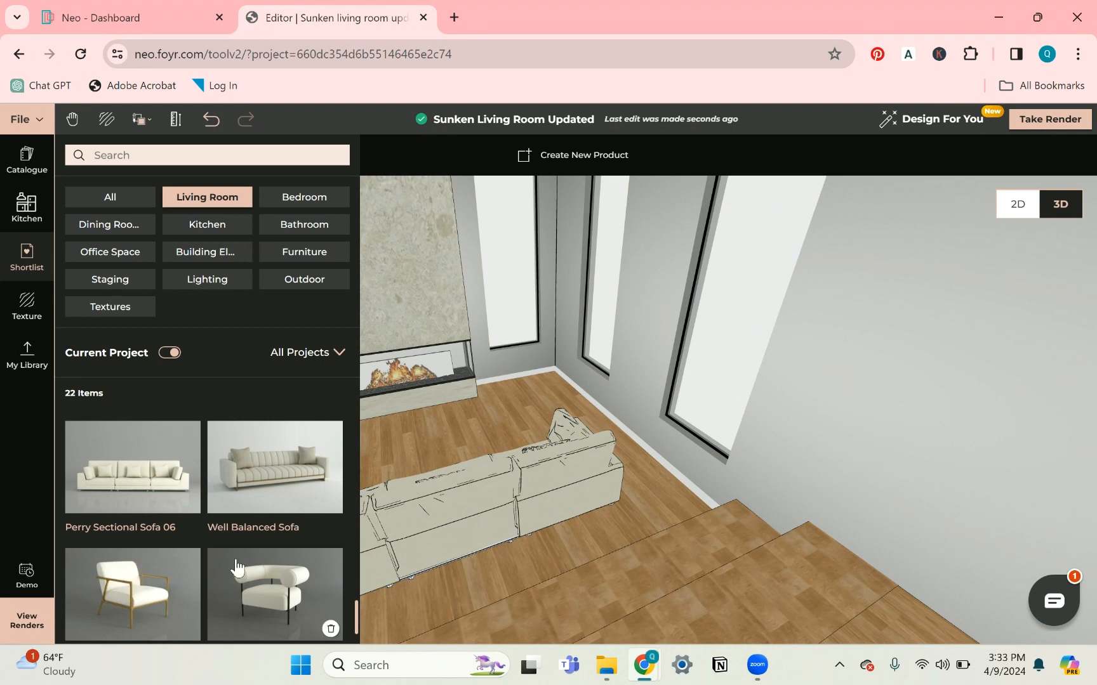
left_click(409, 453)
left_click_drag(523, 442, 465, 406)
Rotate the armchair 90° and move it to the left side of the seating area, facing inward.
left_click(465, 406)
left_click(463, 156)
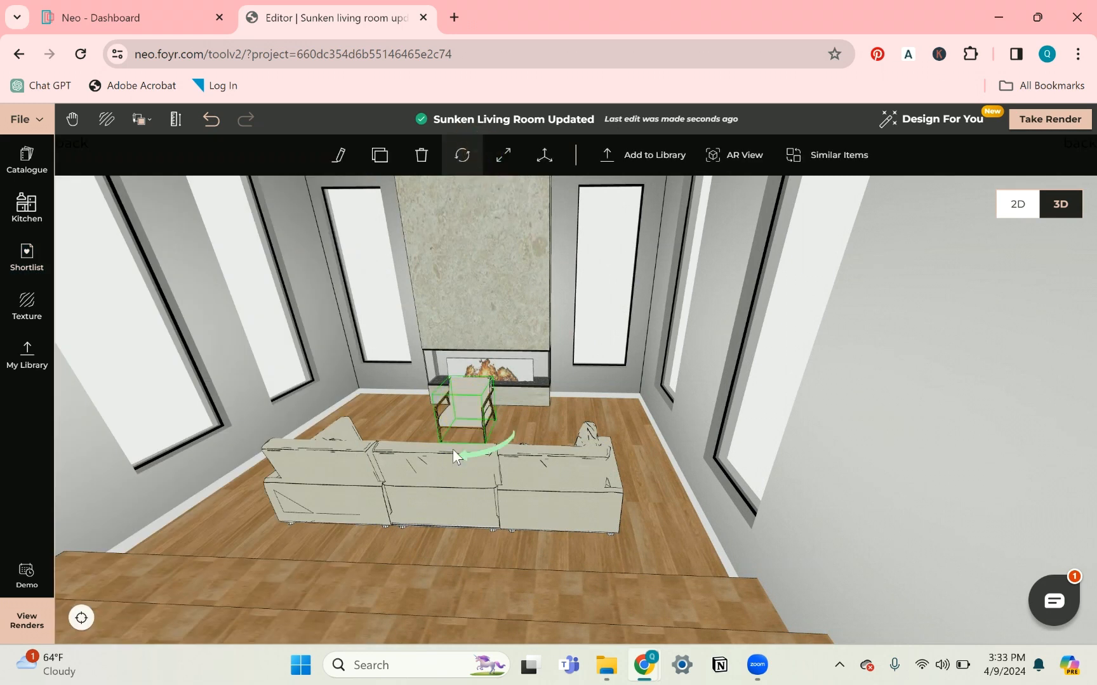
left_click_drag(463, 455, 503, 440)
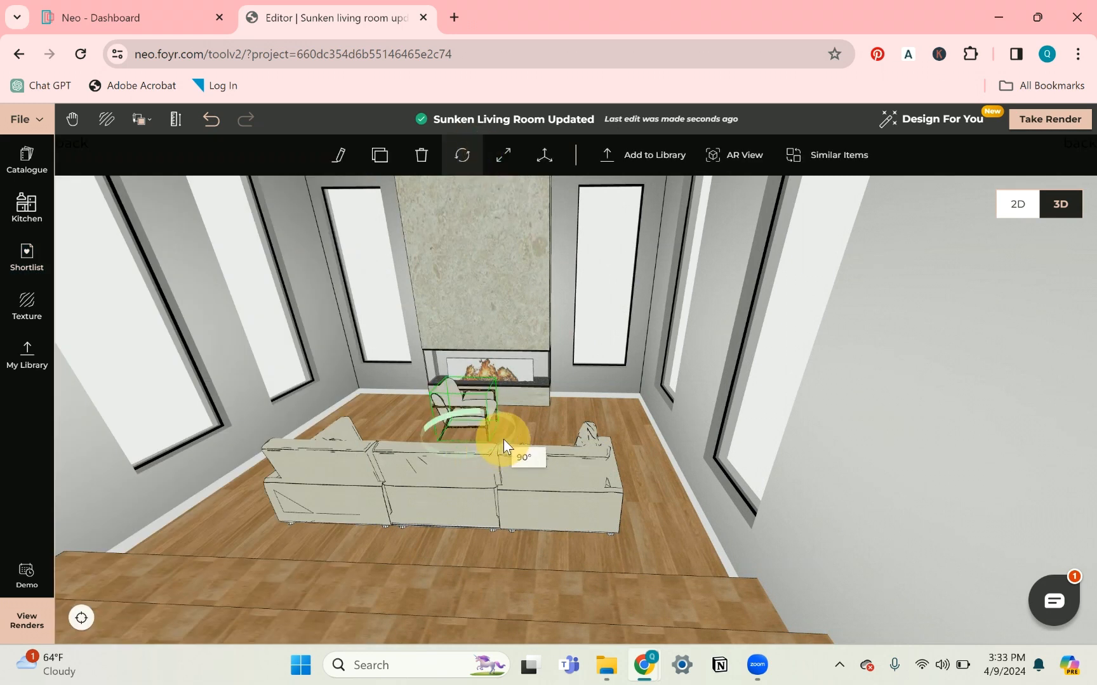
left_click_drag(568, 384, 459, 437)
Clone the armchair to the opposite side of the seating area and rotate the copy to face the first one.
left_click(491, 394)
left_click(379, 155)
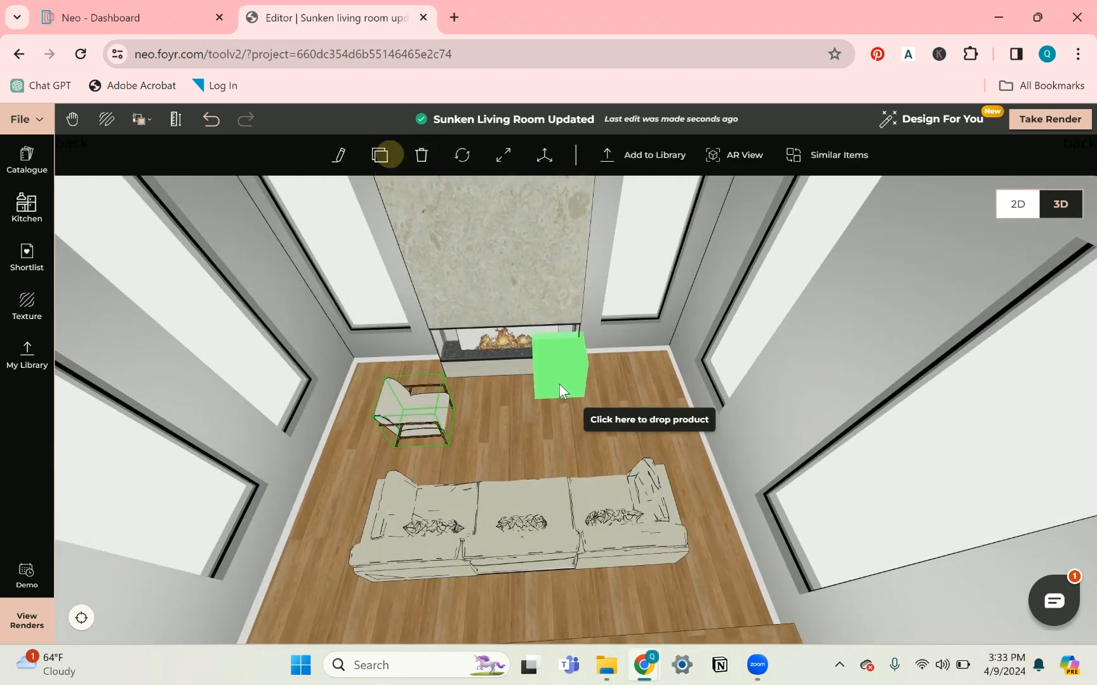
left_click(607, 420)
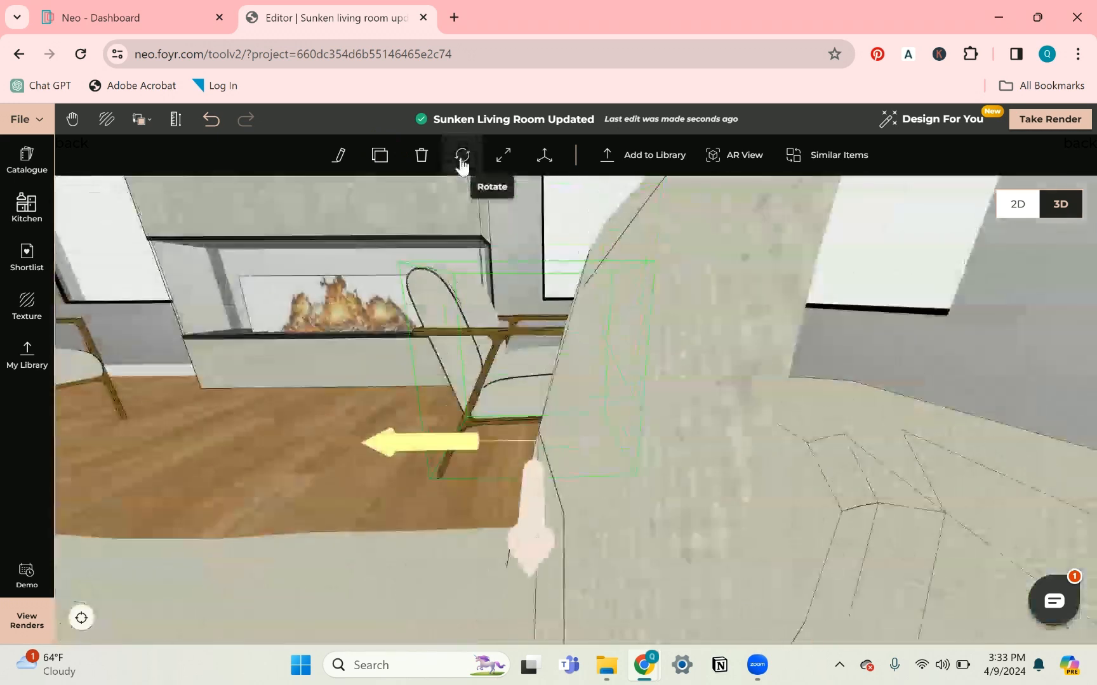
left_click(461, 159)
left_click_drag(537, 586, 397, 468)
scroll(410, 434, "down", 6)
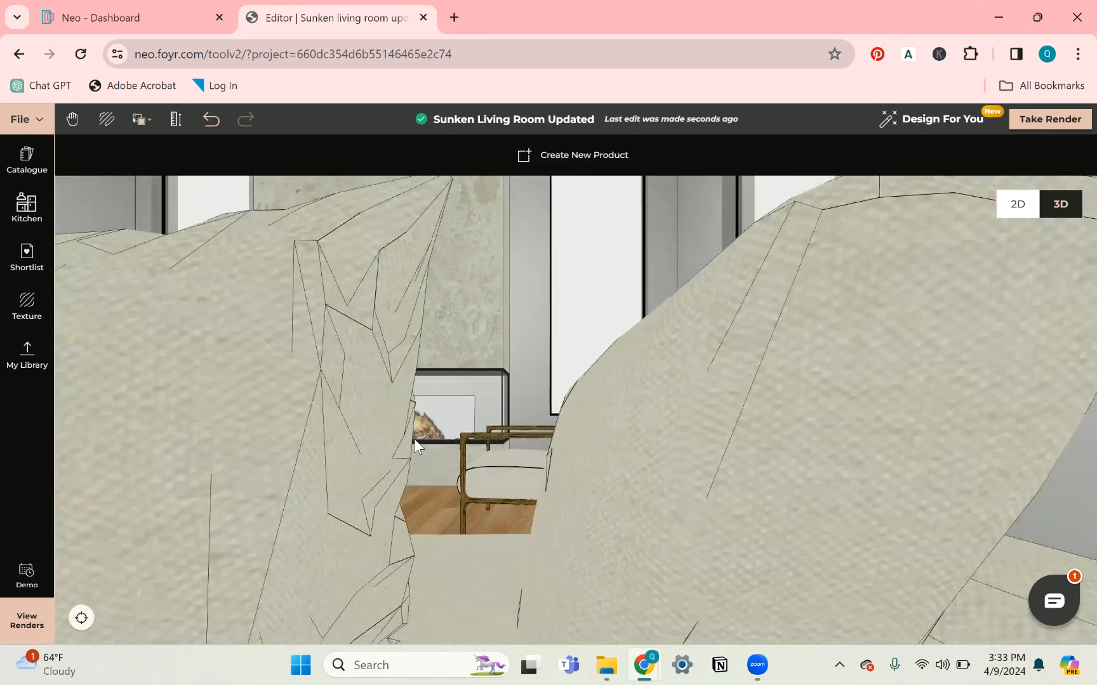
scroll(414, 438, "down", 2)
left_click_drag(405, 247, 412, 309)
scroll(399, 343, "down", 4)
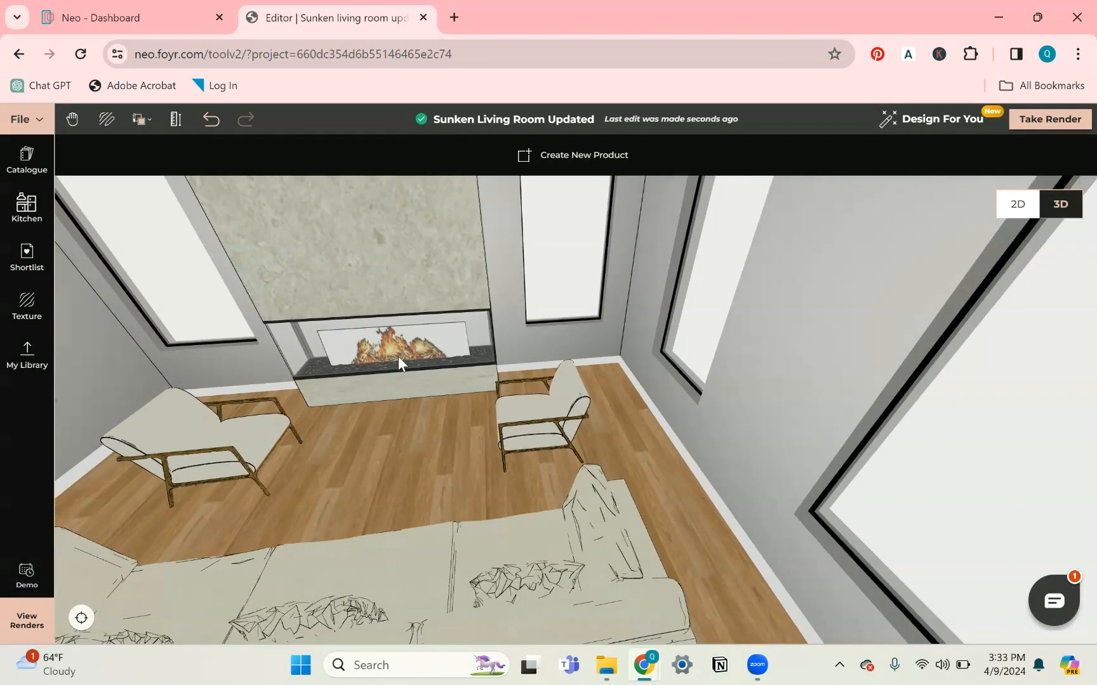
scroll(395, 357, "down", 8)
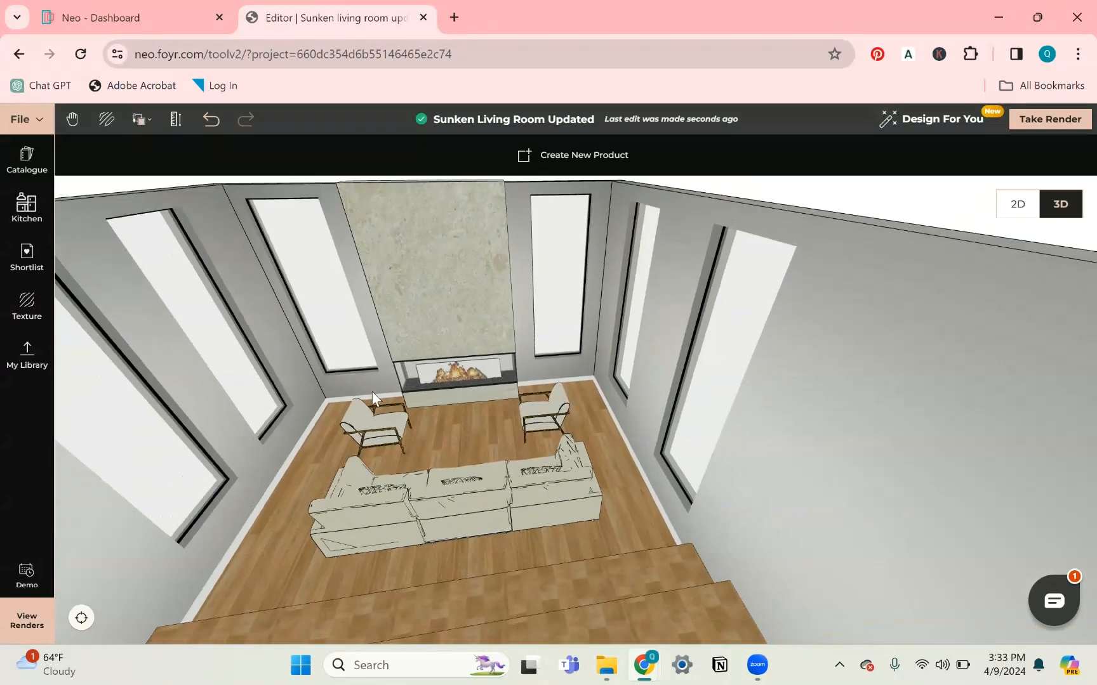
mouse_move(372, 394)
left_mouse_down()
mouse_move(364, 413)
mouse_move(380, 391)
left_mouse_up()
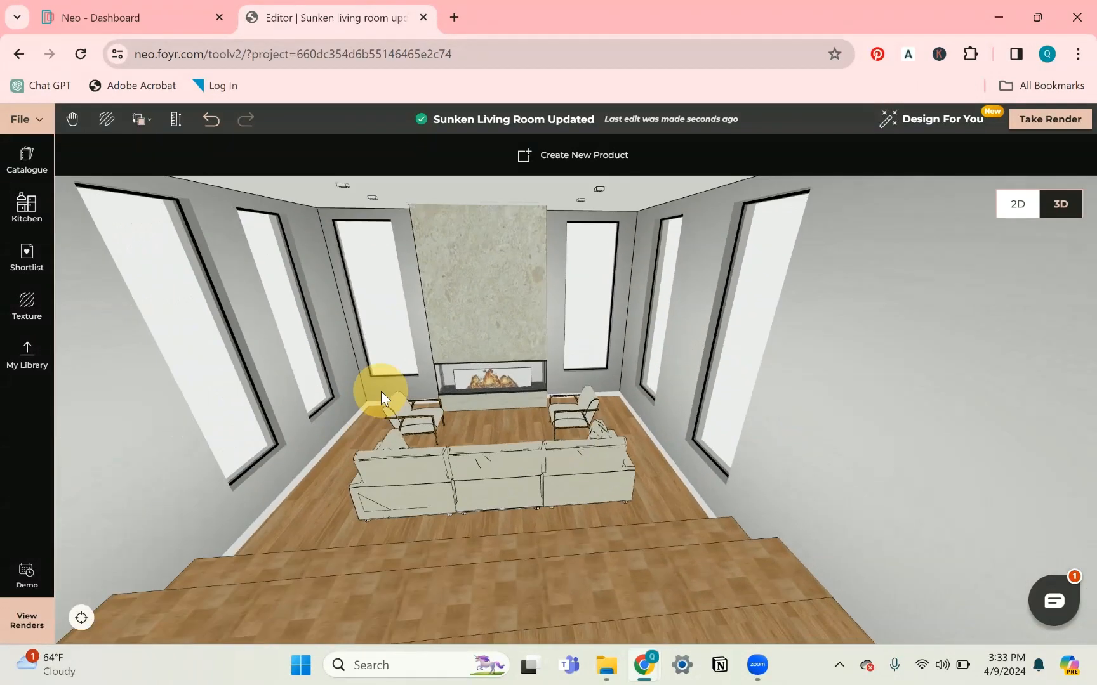
Search the catalogue for "area rug", shortlist the Maci Area Rug and place it on the floor behind the sofa.
left_click(27, 160)
type("area rug")
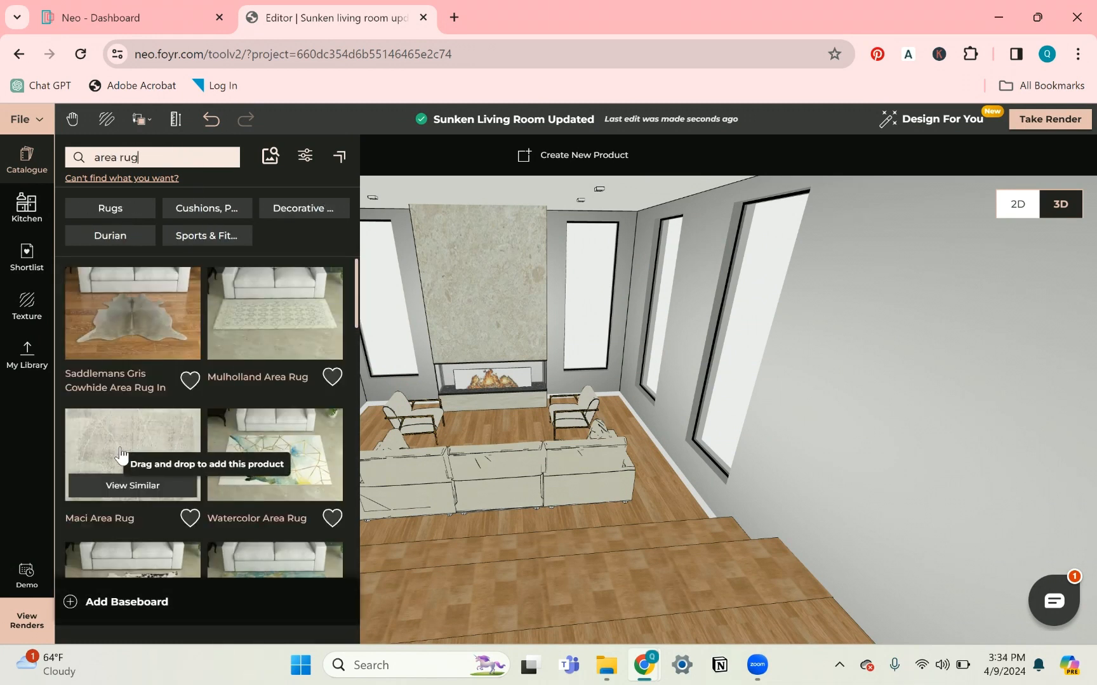
left_click(184, 521)
left_click(165, 457)
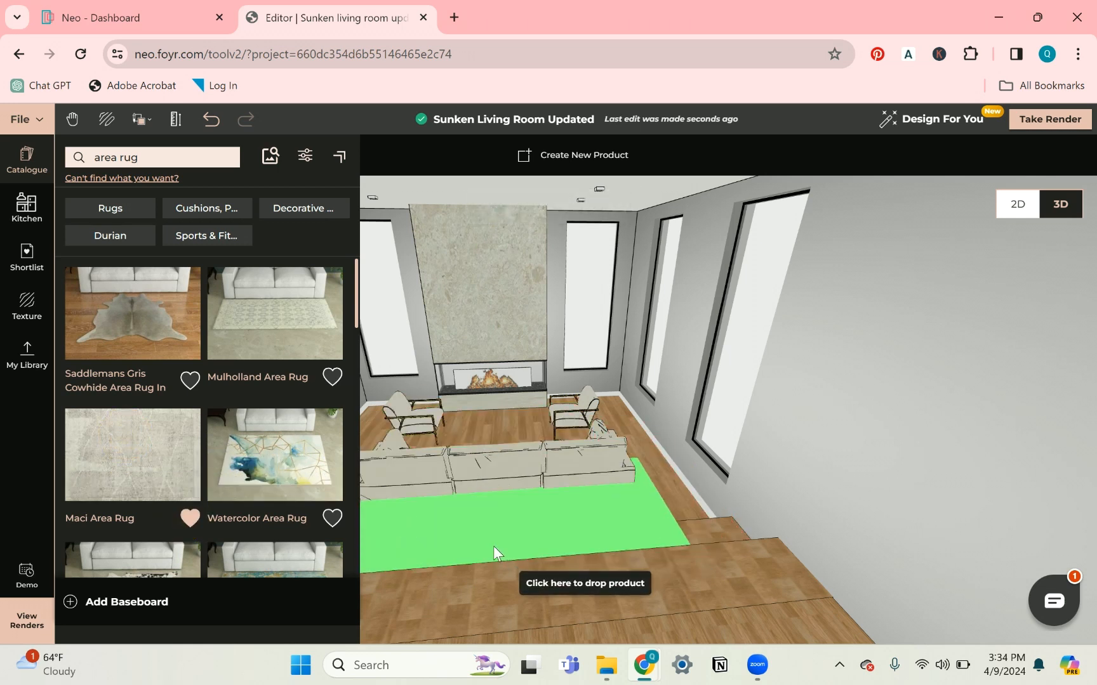
left_click(494, 547)
Move the rug toward the fireplace so it lies under the sofa and between the two armchairs.
left_click_drag(409, 427, 534, 405)
left_click(592, 484)
left_click_drag(665, 506, 616, 460)
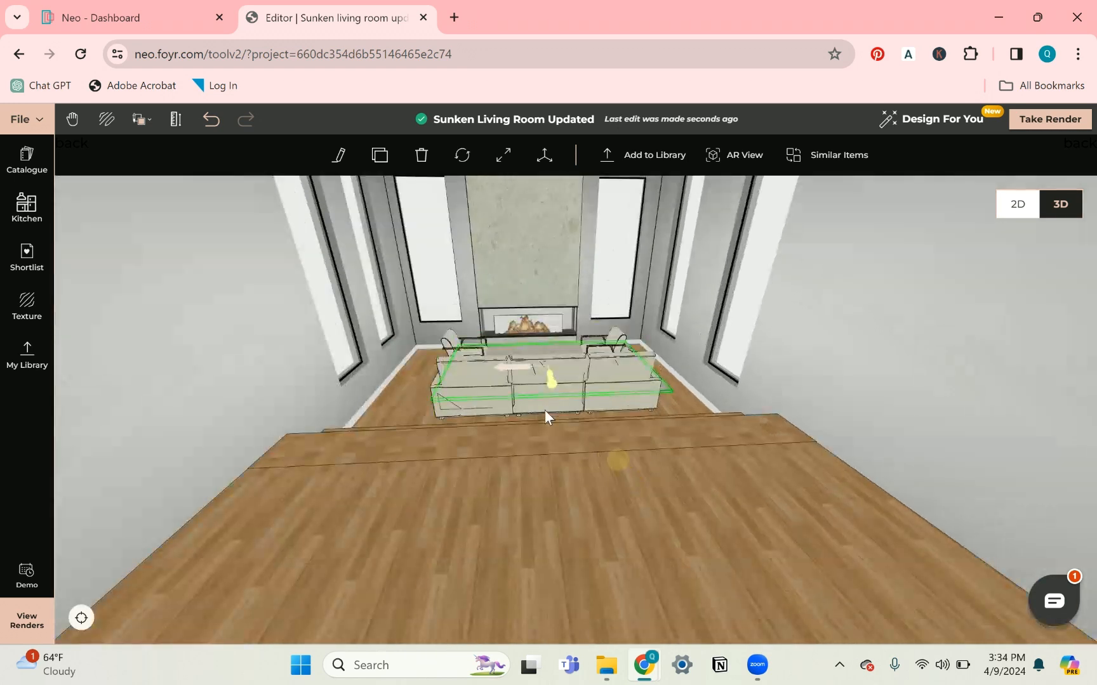
Resize the area rug under the seating area to 14' wide and 14' deep.
scroll(547, 408, "up", 4)
left_click_drag(549, 409, 583, 364)
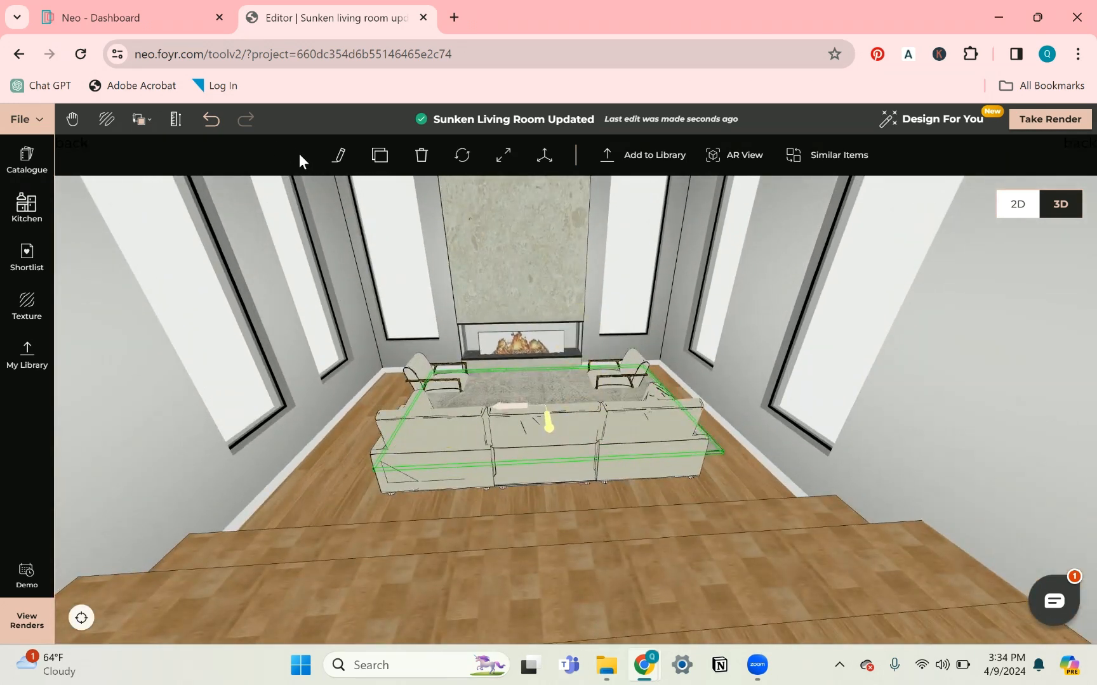
left_click(332, 160)
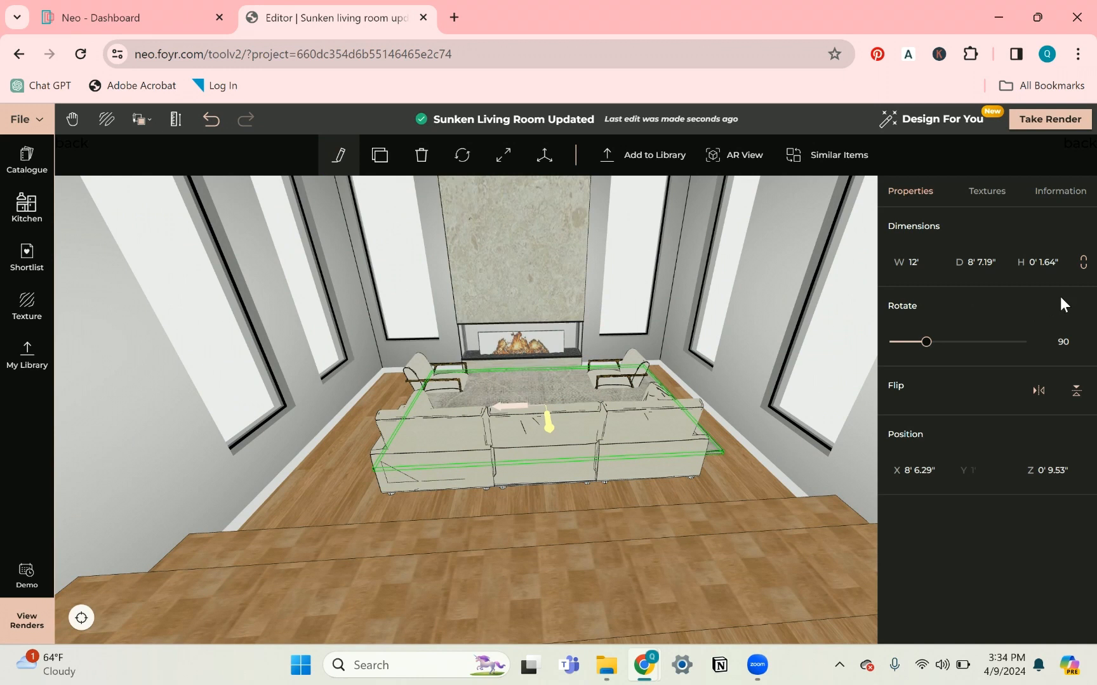
left_click(1000, 262)
type("10'")
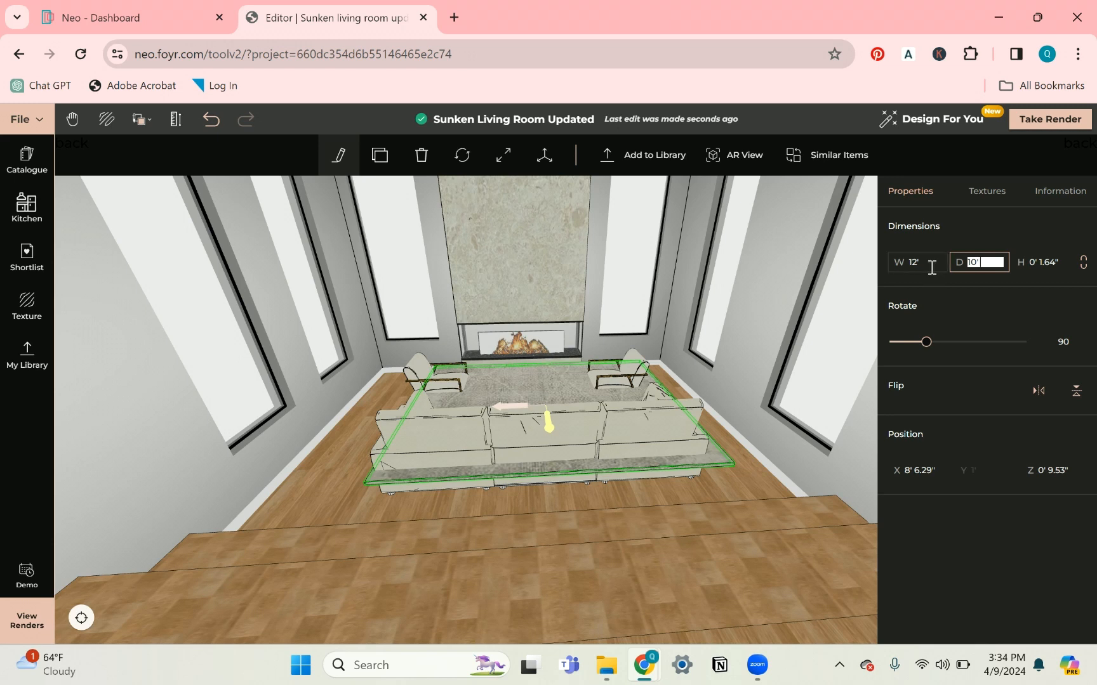
key("shift+Tab")
type("14")
key("Tab")
type("14 ft")
key("Return")
Edit the area rug's texture and set its number of tiles in Y to 2.
mouse_move(611, 285)
left_mouse_down()
mouse_move(325, 403)
mouse_move(379, 421)
mouse_move(414, 355)
mouse_move(434, 374)
mouse_move(437, 352)
mouse_move(460, 411)
mouse_move(683, 495)
mouse_move(631, 421)
mouse_move(612, 434)
mouse_move(504, 402)
mouse_move(564, 404)
left_mouse_up()
left_click(339, 158)
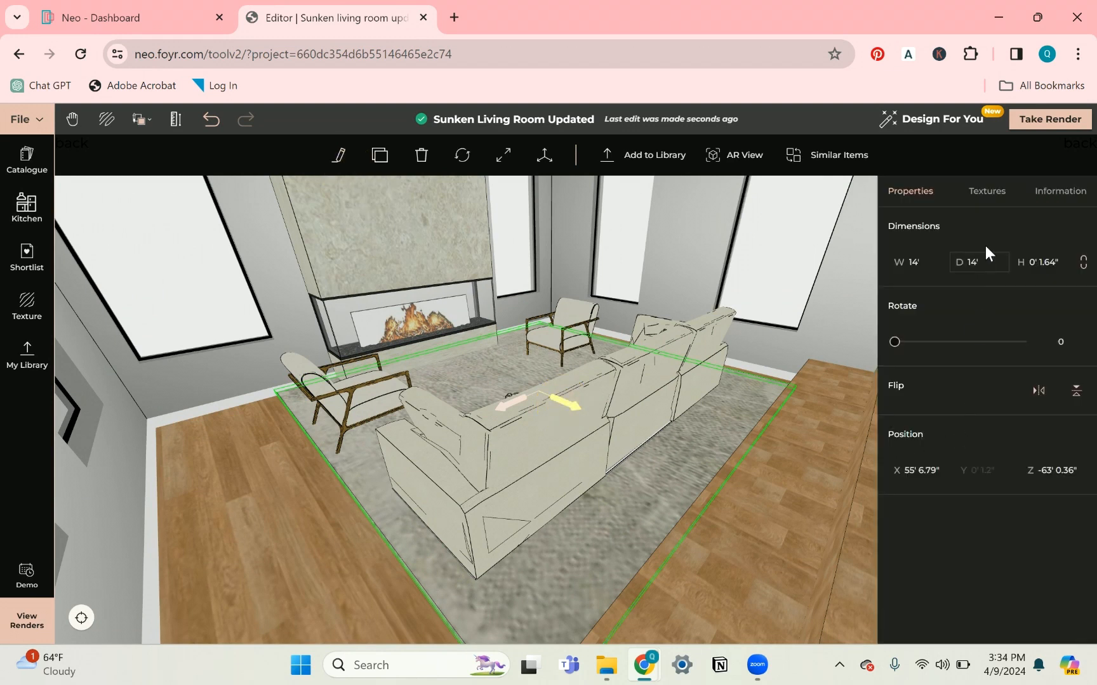
left_click(983, 193)
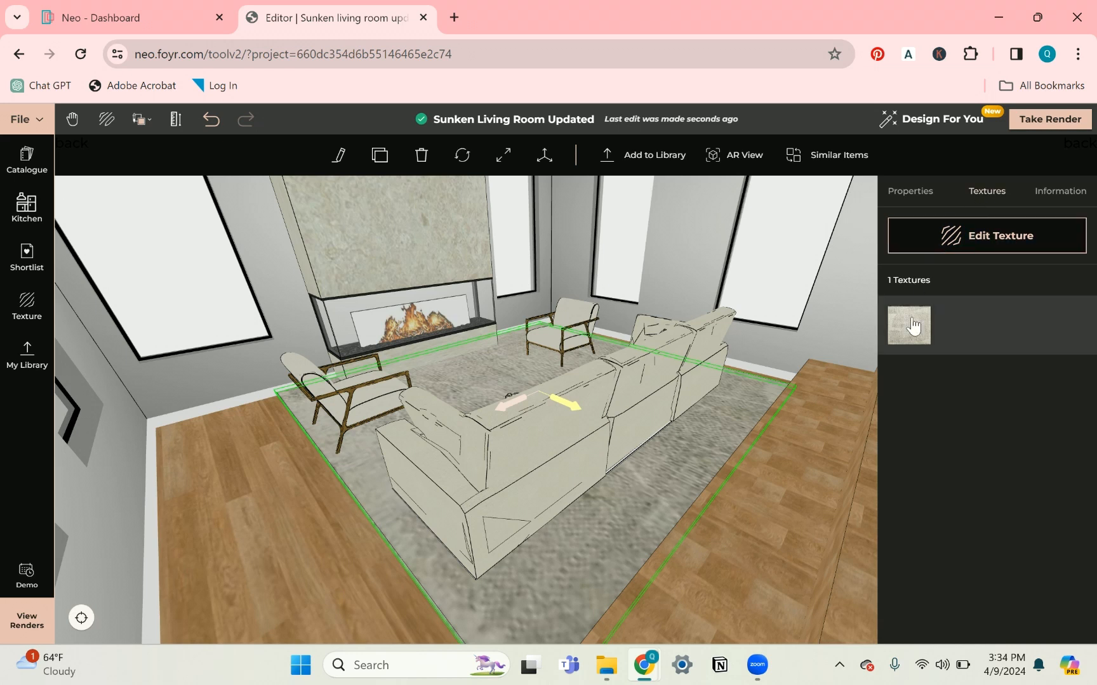
left_click(966, 245)
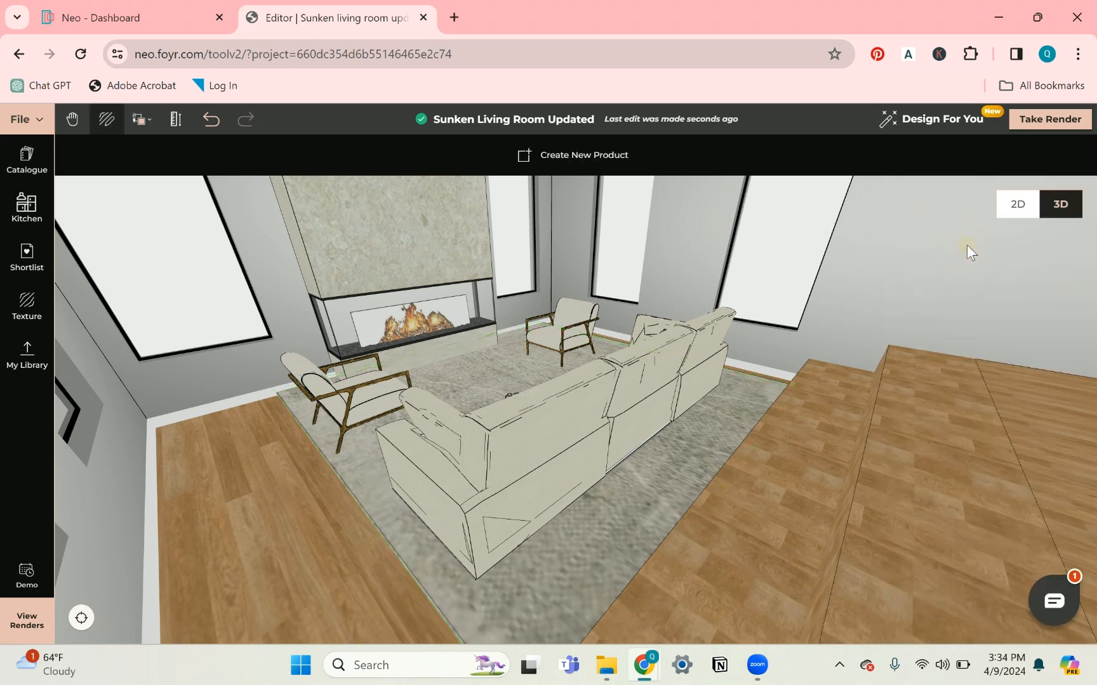
left_click(616, 569)
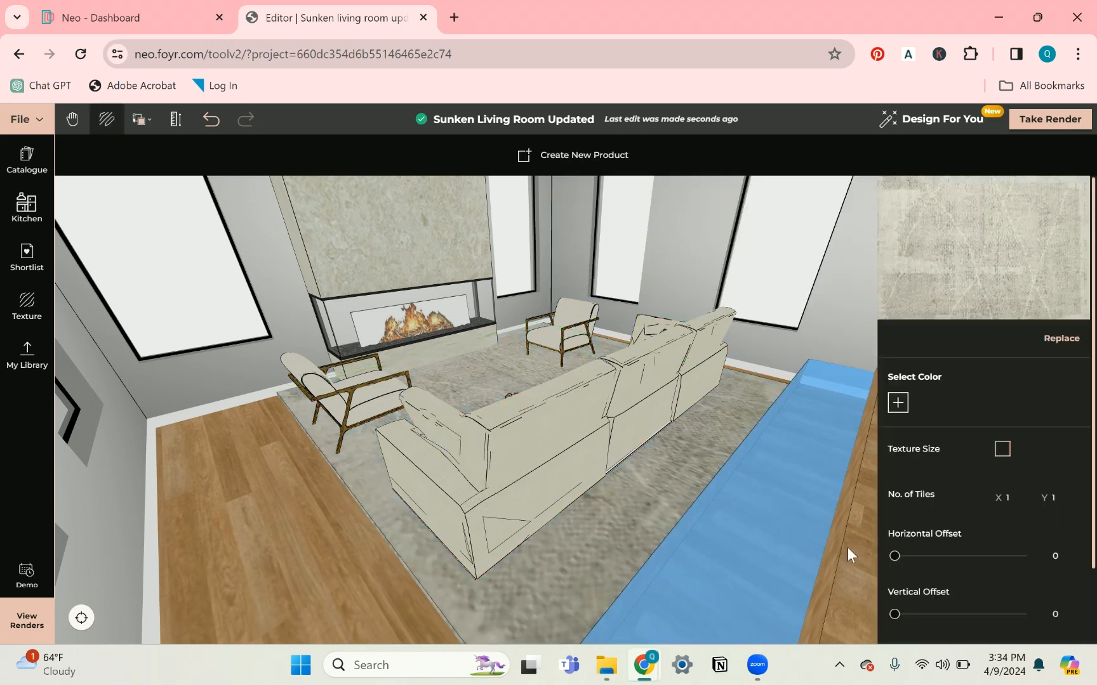
left_click(1011, 503)
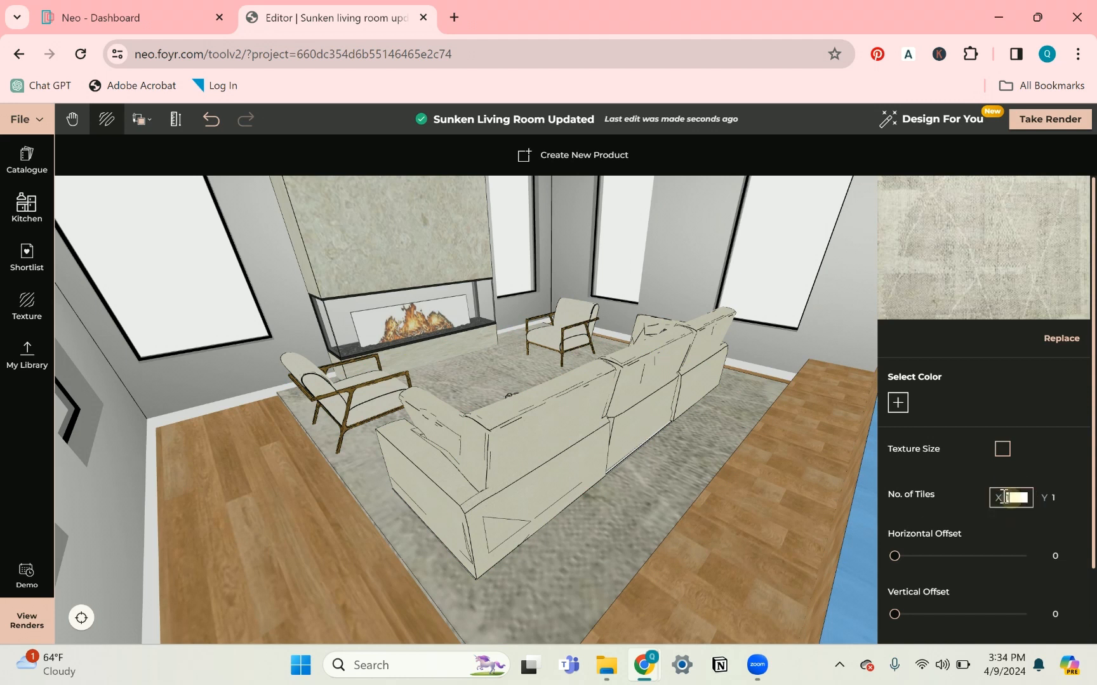
key("Tab")
type("2")
key("Return")
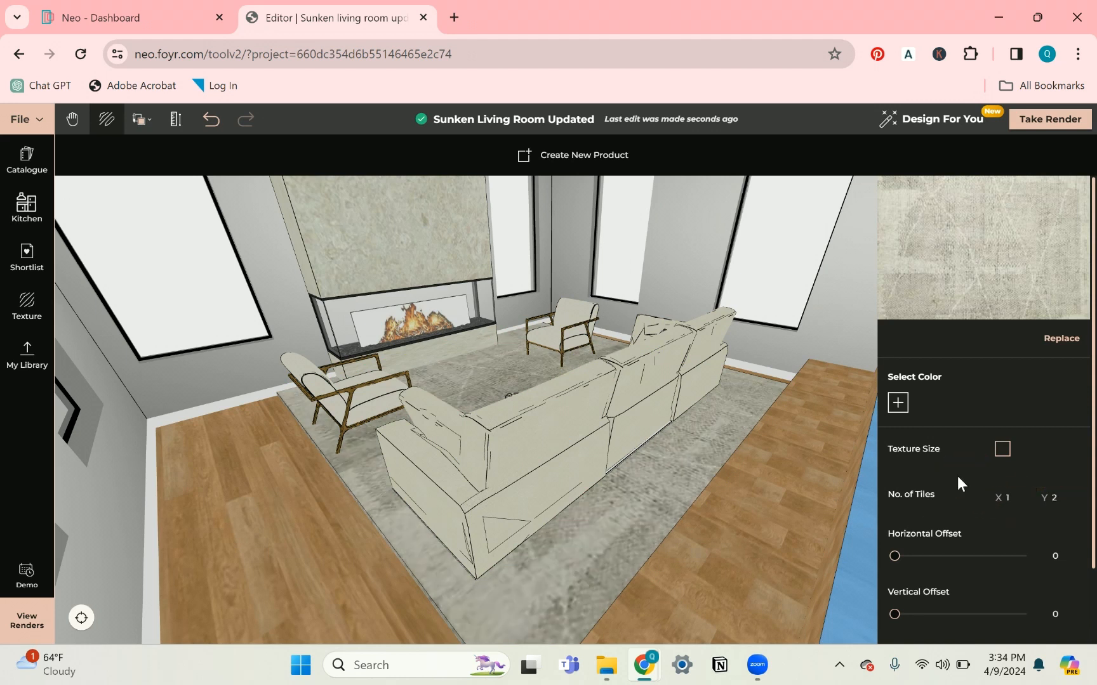
left_click(106, 119)
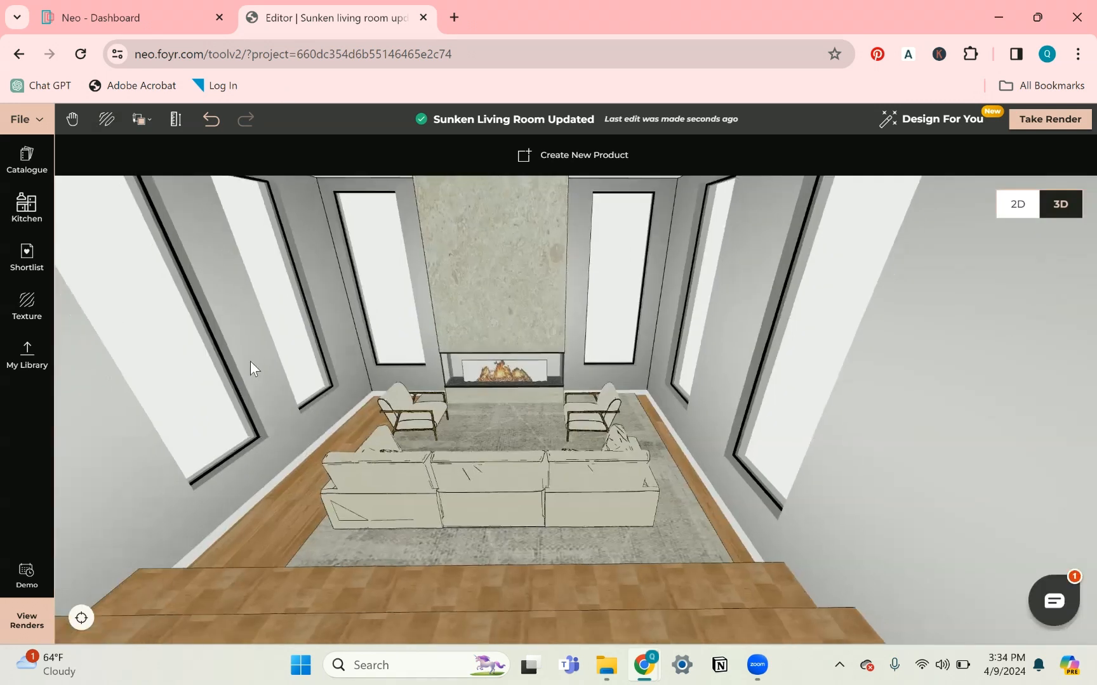
Search the catalogue for "coffee table" and place the Nola Coffee Table on the rug between the two armchairs.
scroll(320, 375, "down", 2)
left_click_drag(319, 375, 357, 422)
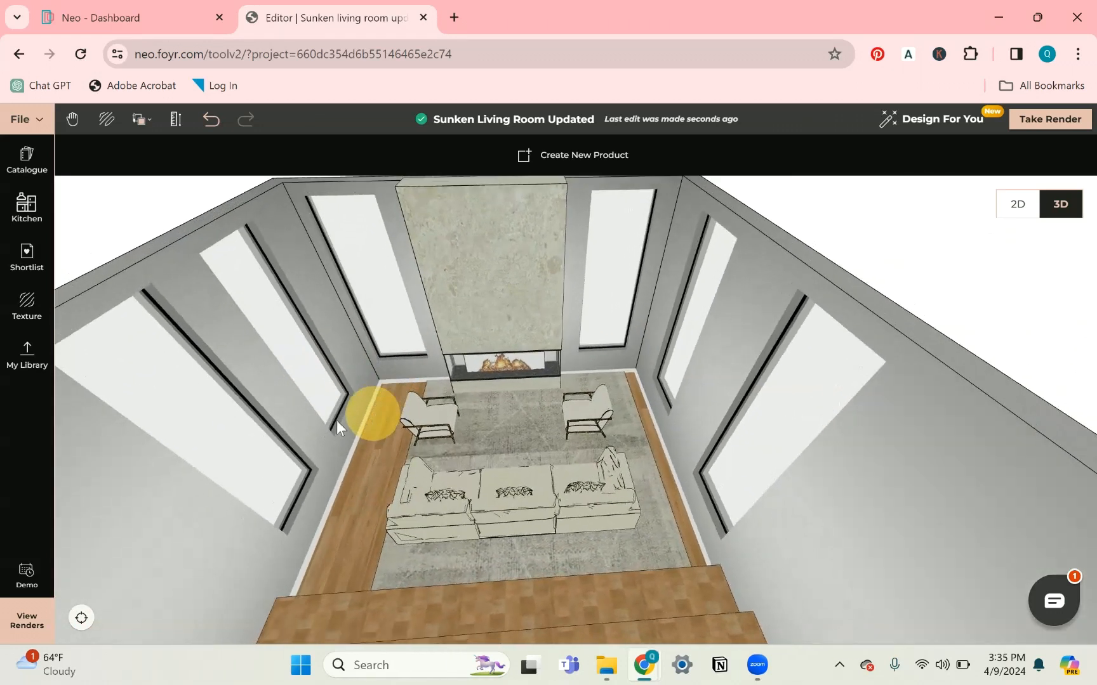
left_click(28, 156)
type("coffee table")
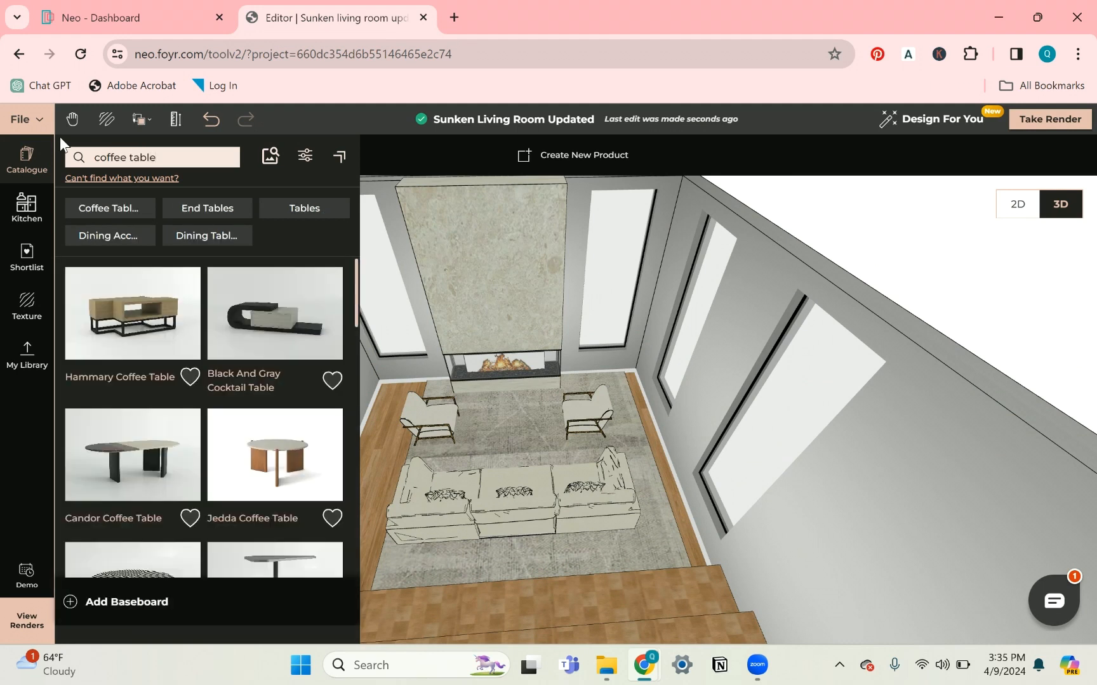
scroll(285, 426, "down", 1)
scroll(286, 427, "down", 1)
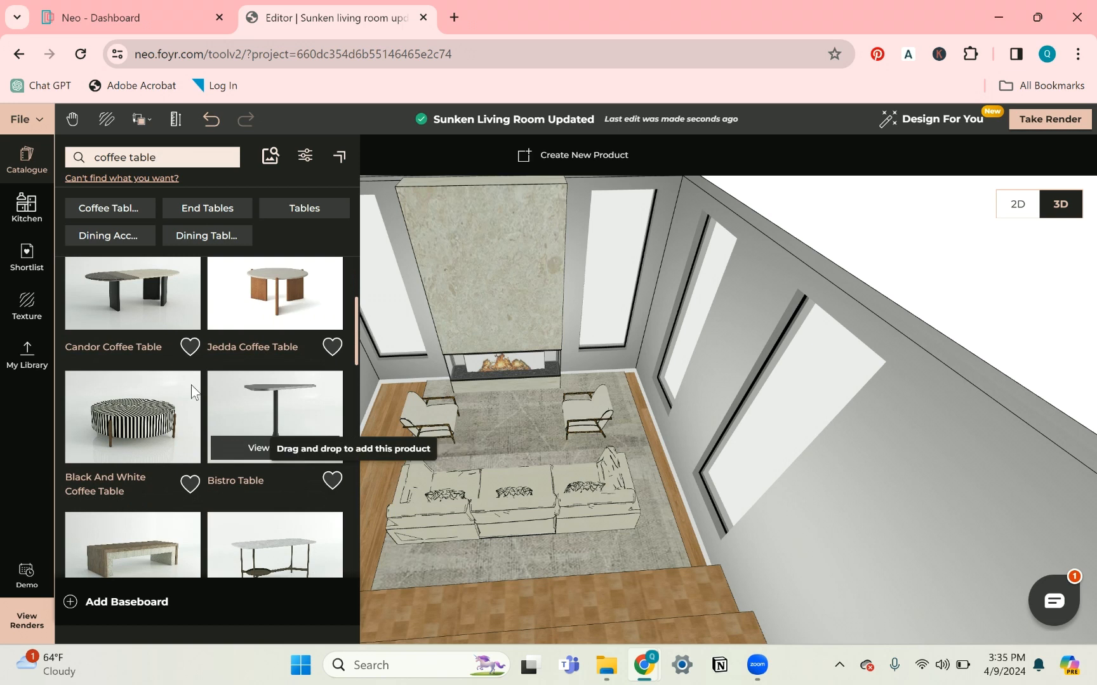
scroll(189, 390, "down", 6)
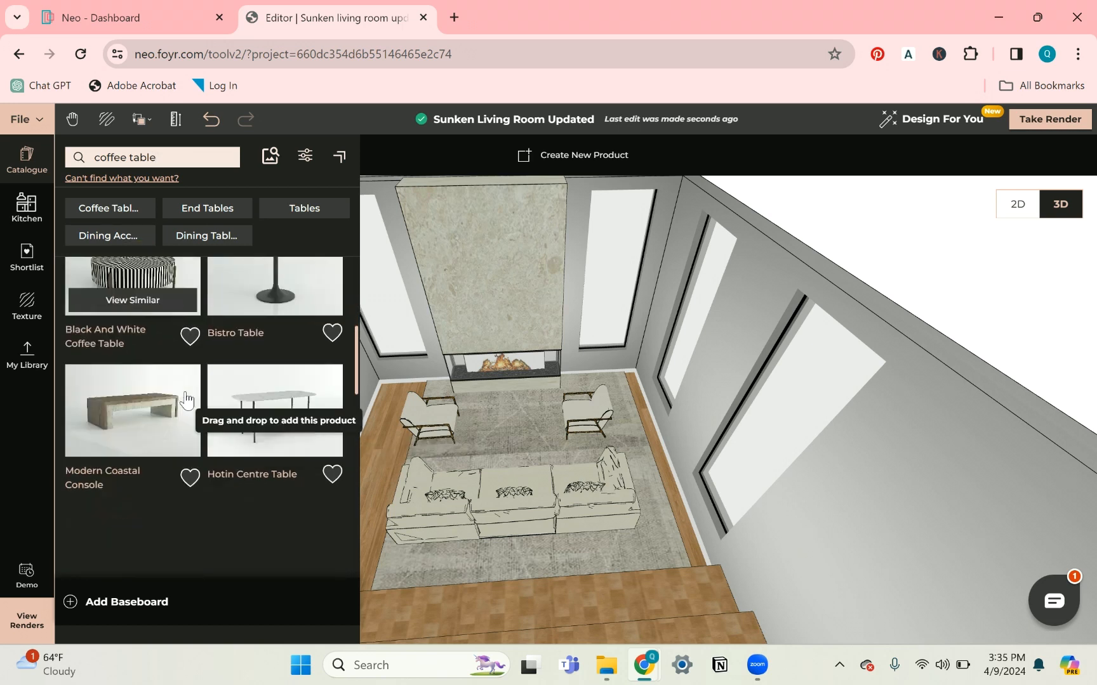
scroll(189, 398, "down", 4)
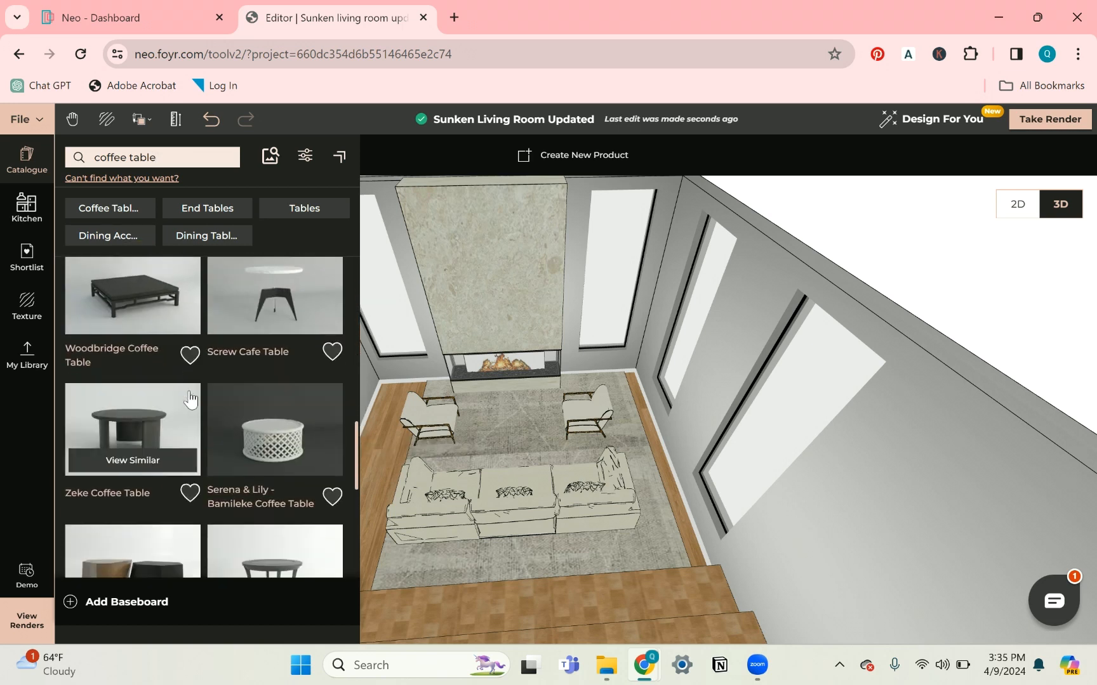
scroll(191, 394, "down", 4)
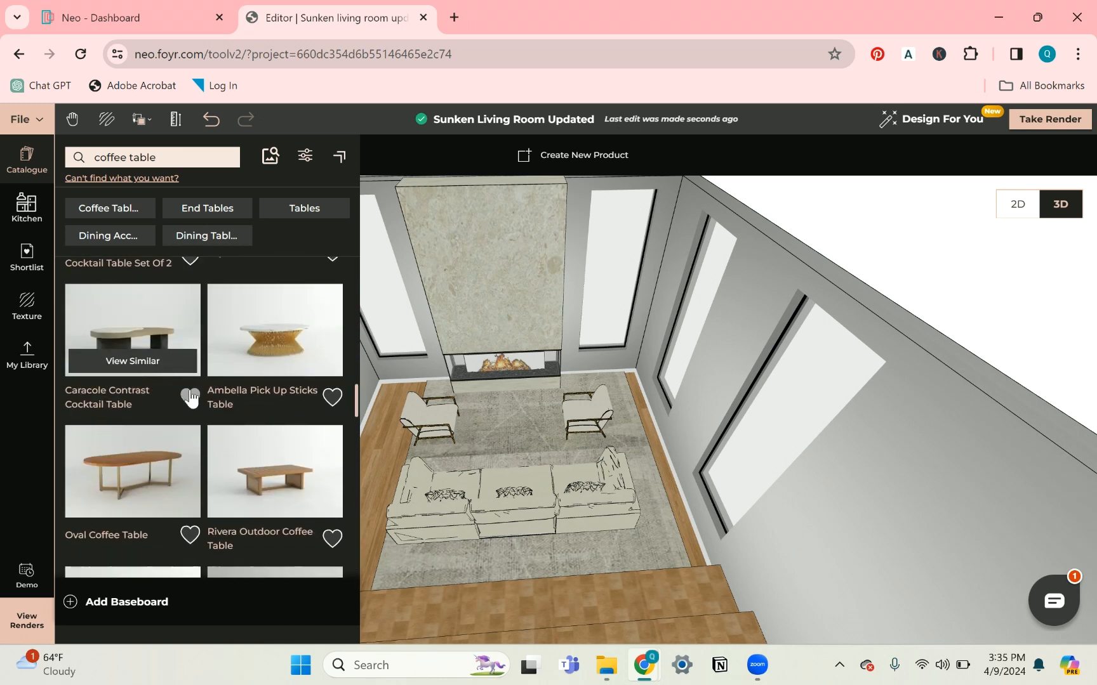
scroll(175, 403, "down", 4)
scroll(177, 401, "down", 1)
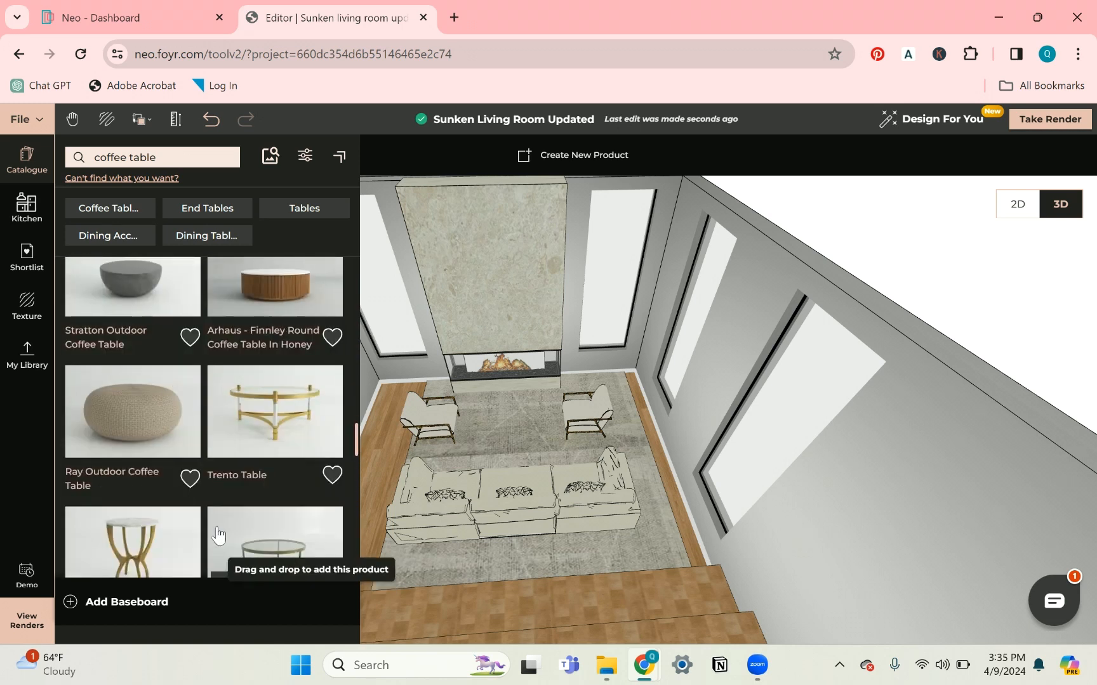
scroll(136, 337, "down", 8)
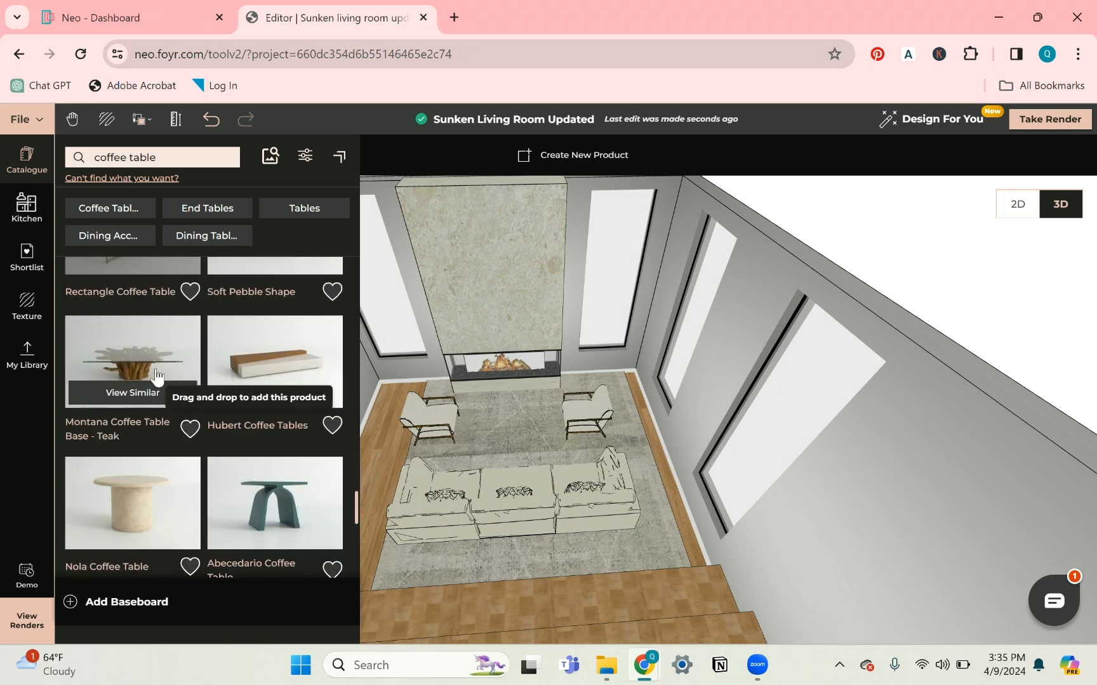
left_click(151, 519)
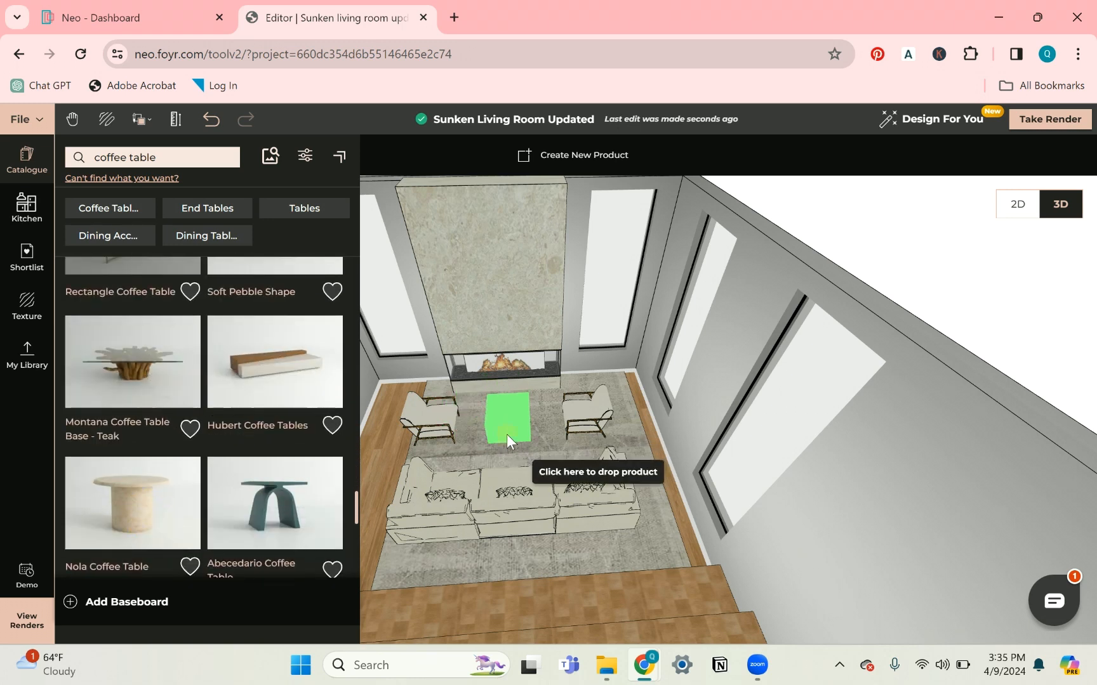
left_click(507, 434)
Search the catalogue for "art" and place the Origami Art piece on the stone wall above the fireplace.
scroll(425, 371, "up", 5)
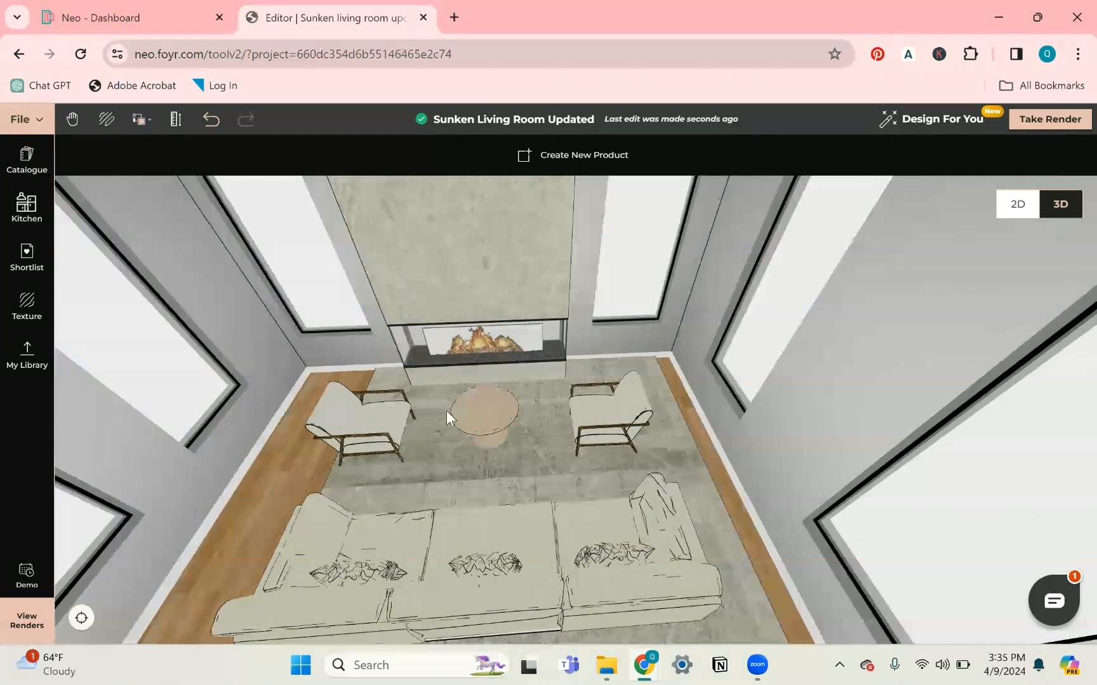
left_click_drag(446, 410, 572, 191)
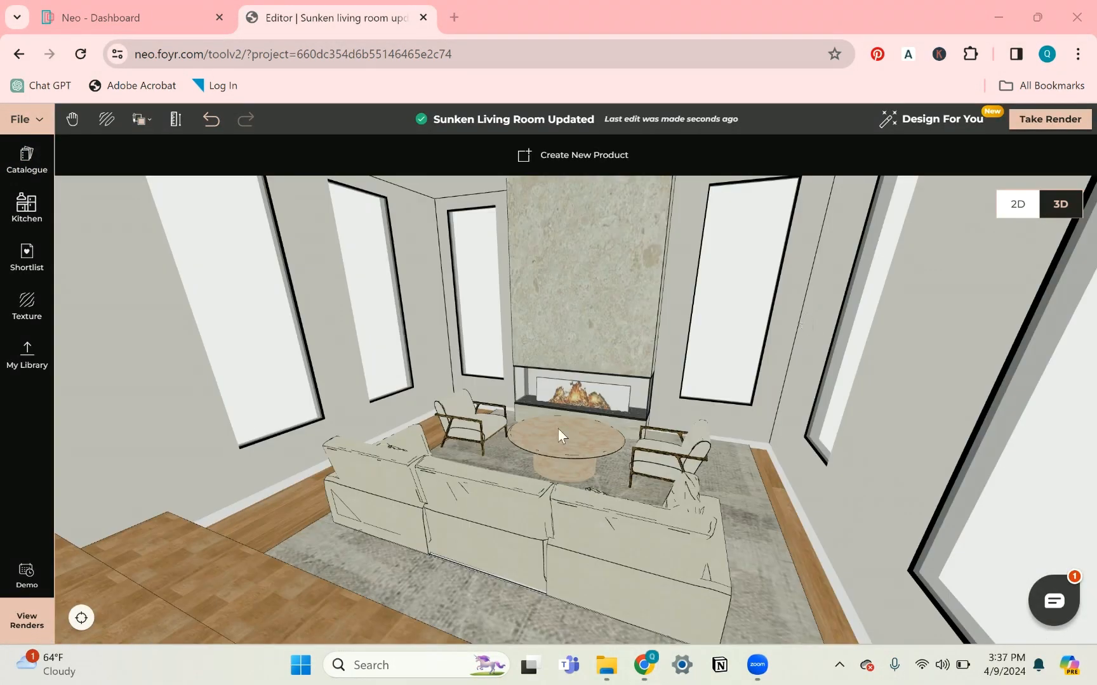
left_click_drag(557, 428, 526, 475)
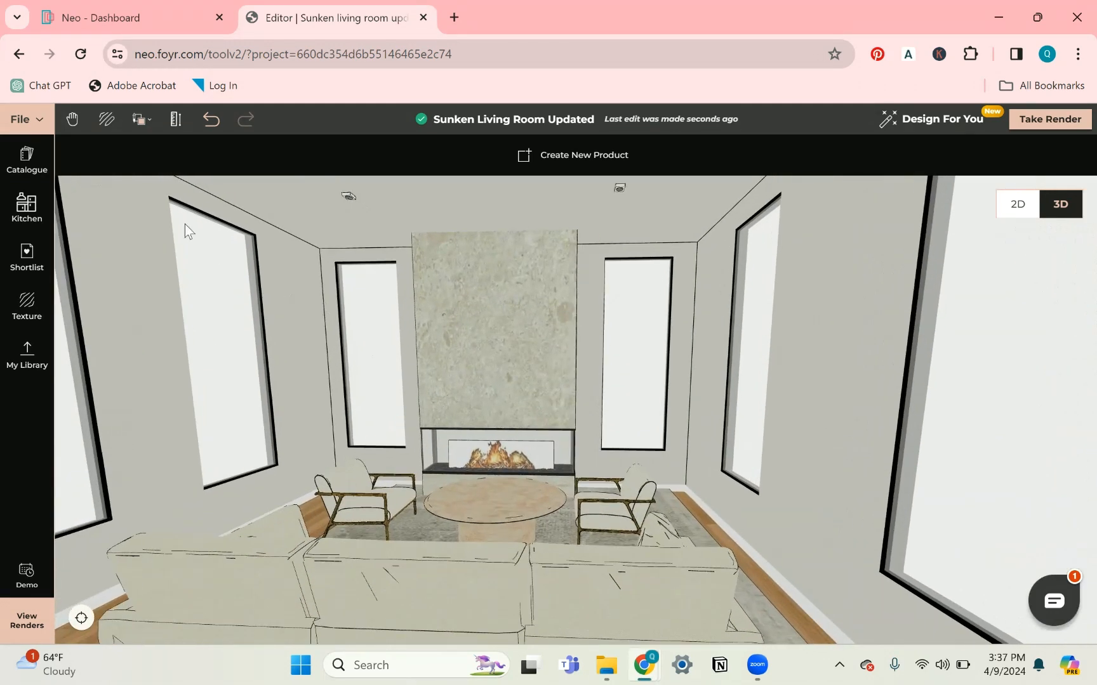
left_click(27, 158)
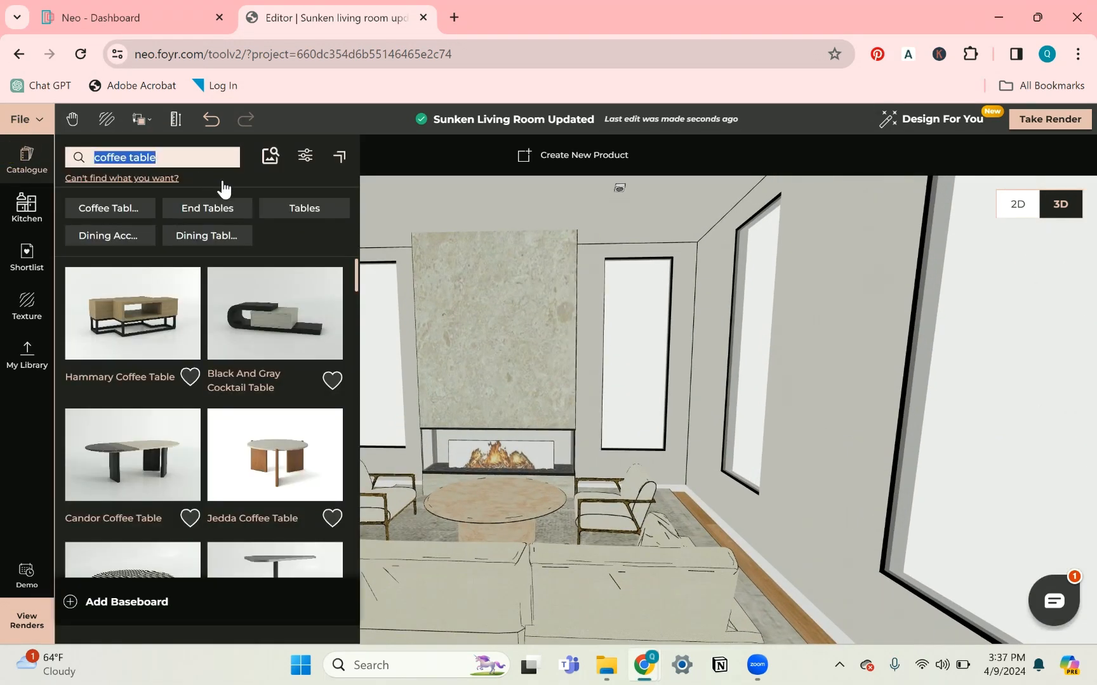
type("art")
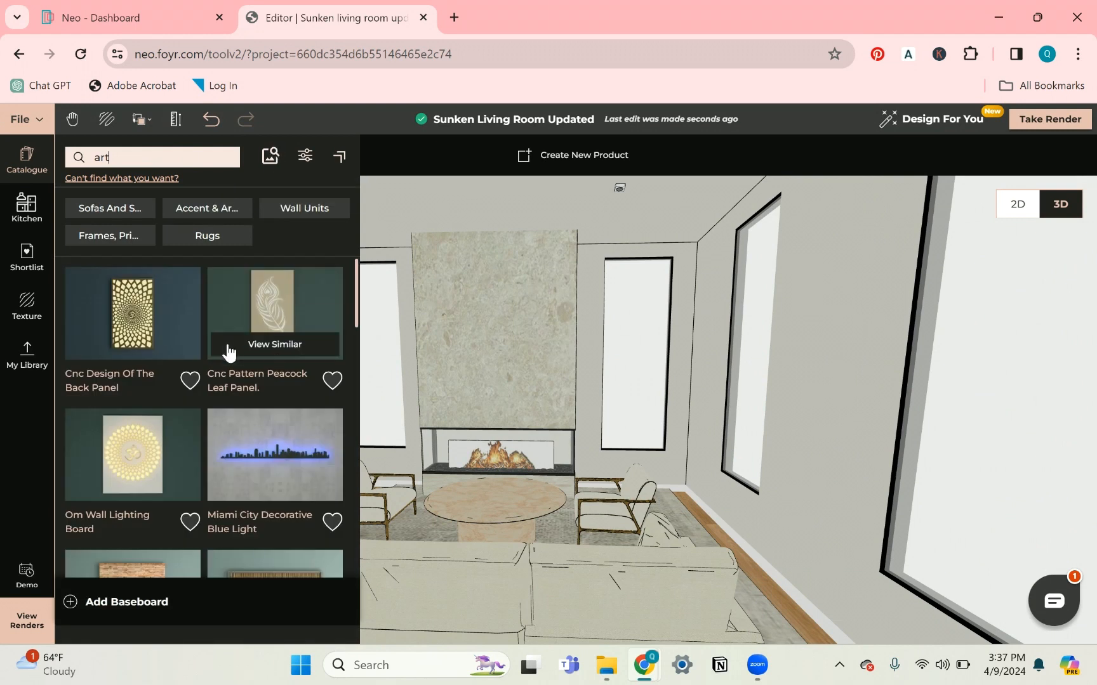
scroll(216, 412, "up", 5)
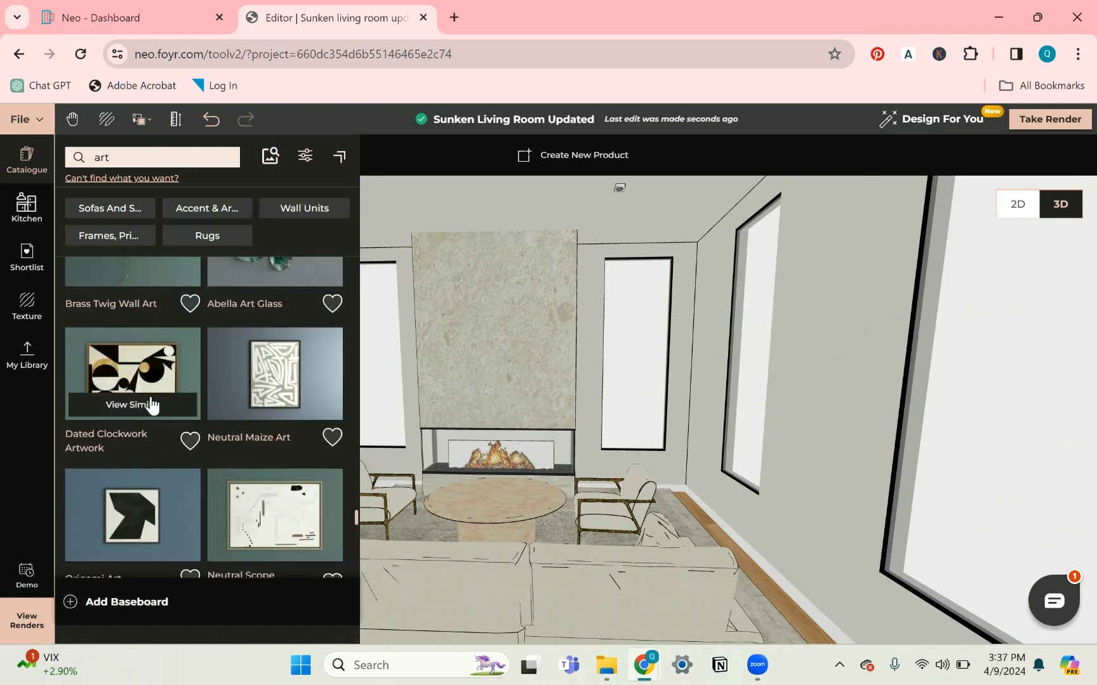
left_click(126, 521)
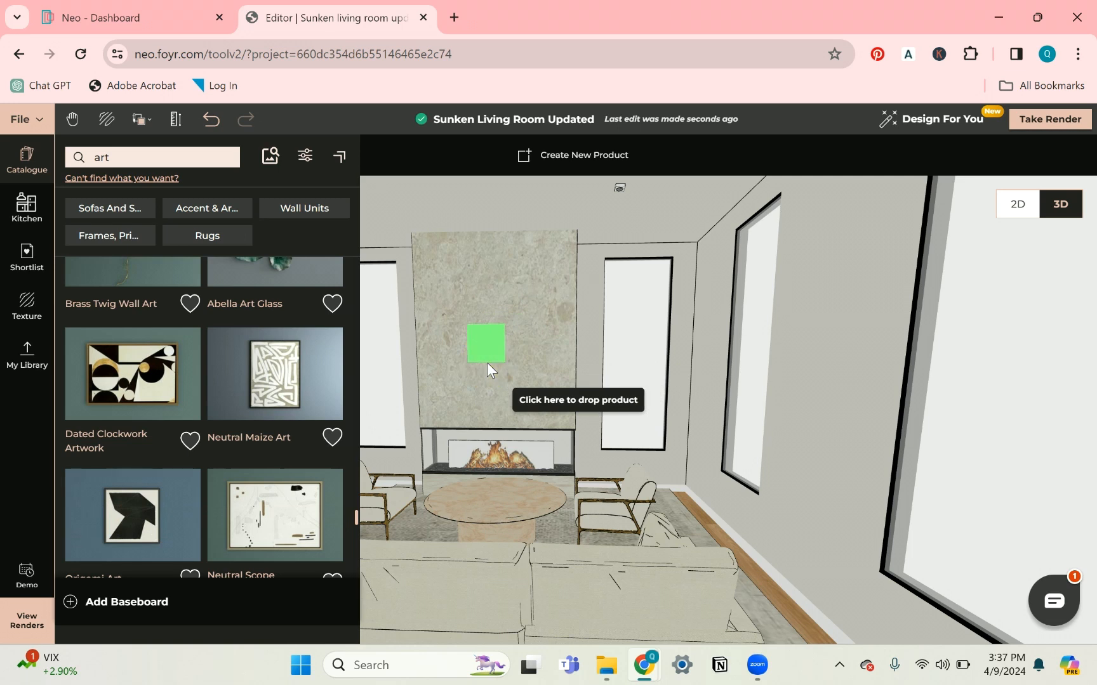
left_click(505, 328)
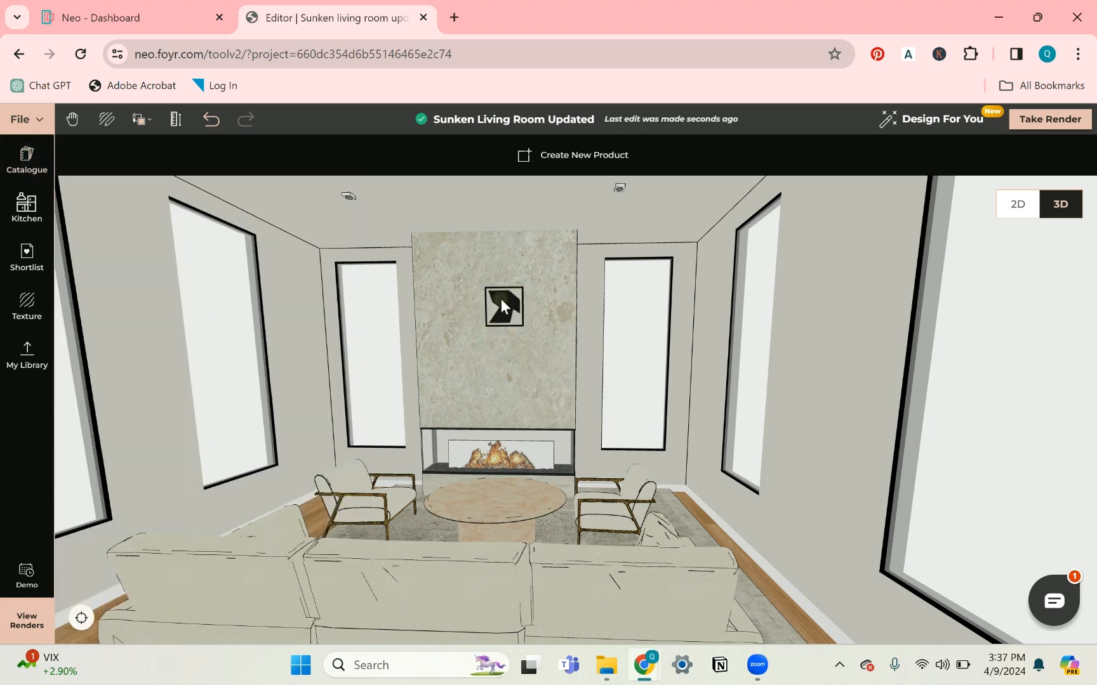
Set the artwork's width to 6', depth to 1 and height to 6', and lower it to sit centred above the fireplace.
left_click(500, 299)
left_click(339, 153)
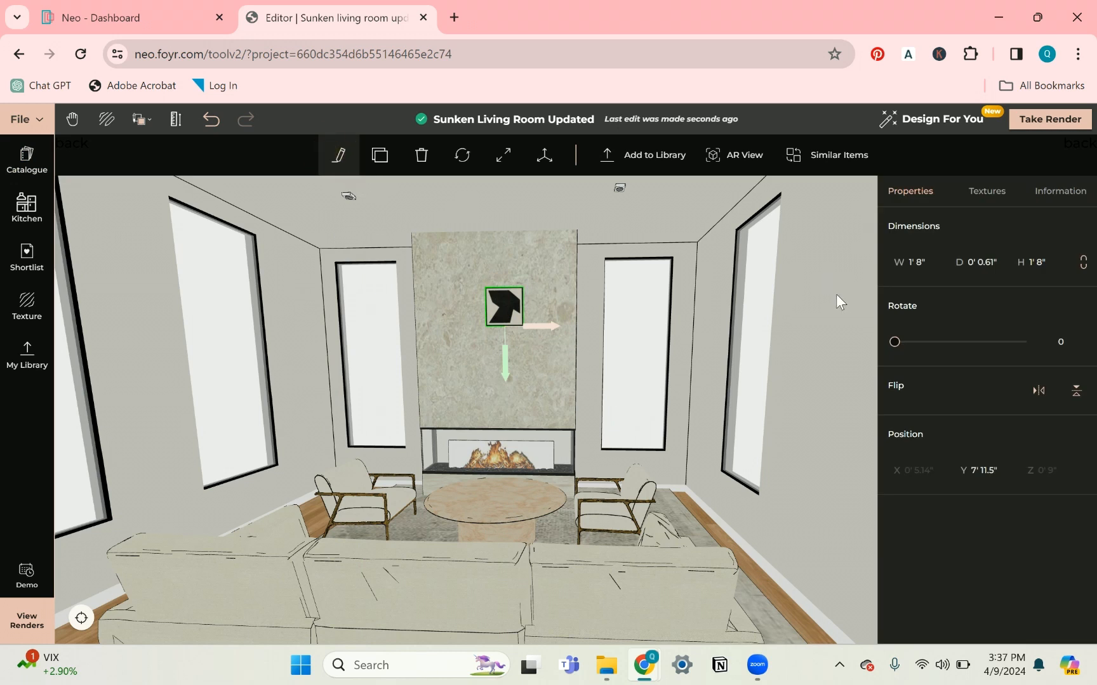
left_click(926, 262)
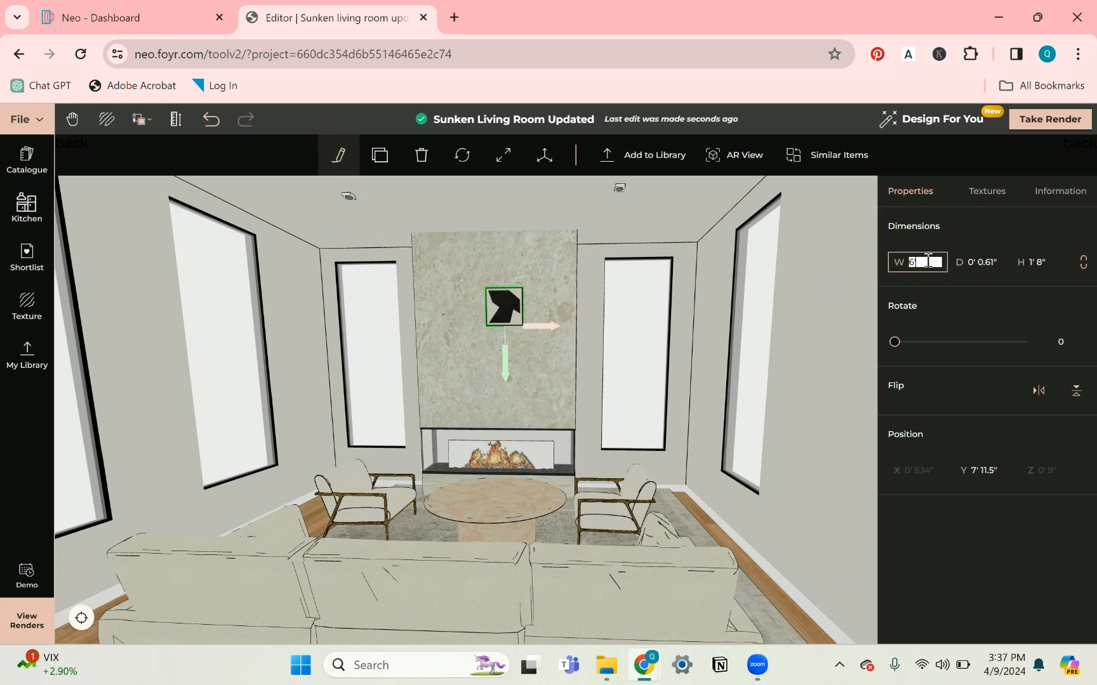
type("6")
key("Tab")
type("6")
key("Return")
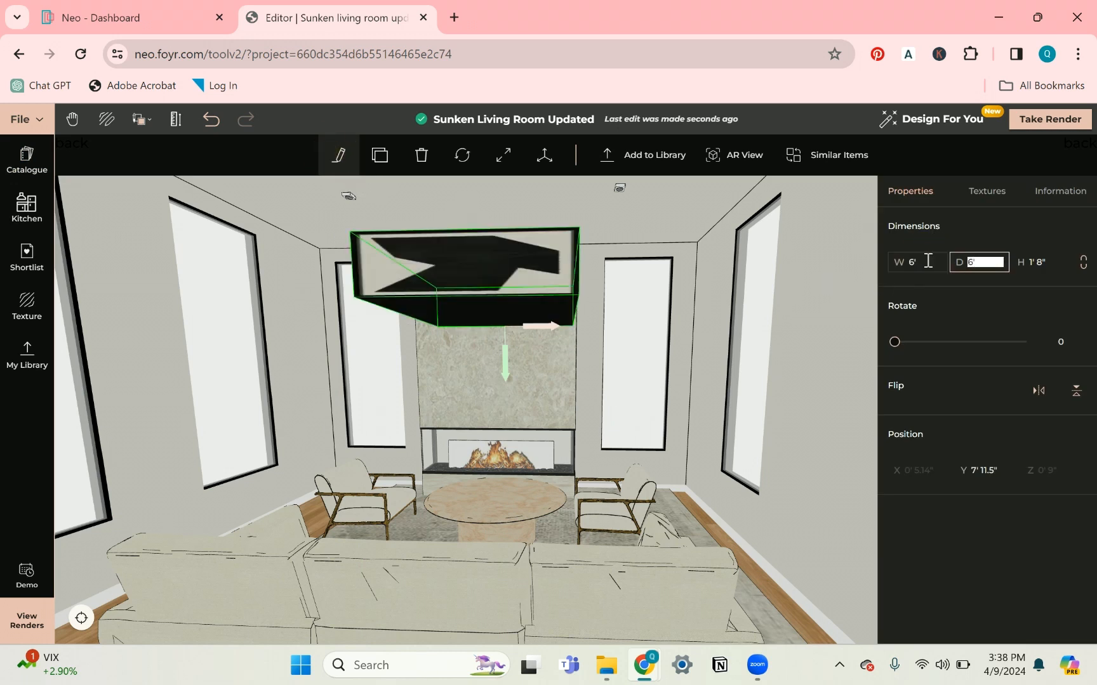
key("BackSpace")
type("1")
key("Tab")
type("6'")
key("Return")
left_click_drag(505, 362, 492, 431)
Find the Metallic Crystal Chandelier in the catalogue with "metallic crystal chandlier" and hang it from the ceiling in front of the fireplace.
left_click(26, 160)
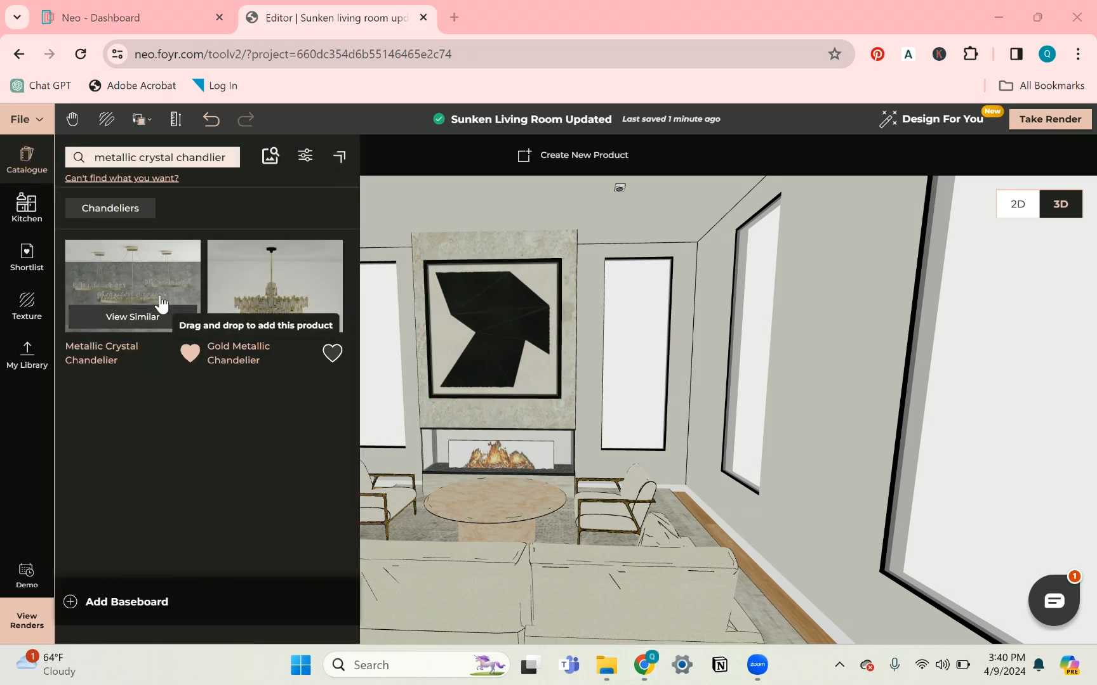
left_click_drag(159, 291, 438, 203)
left_click_drag(448, 511, 414, 470)
Nudge the chandelier to the right until it is centred on the fireplace, and switch to the 2D floor plan view.
left_click(408, 360)
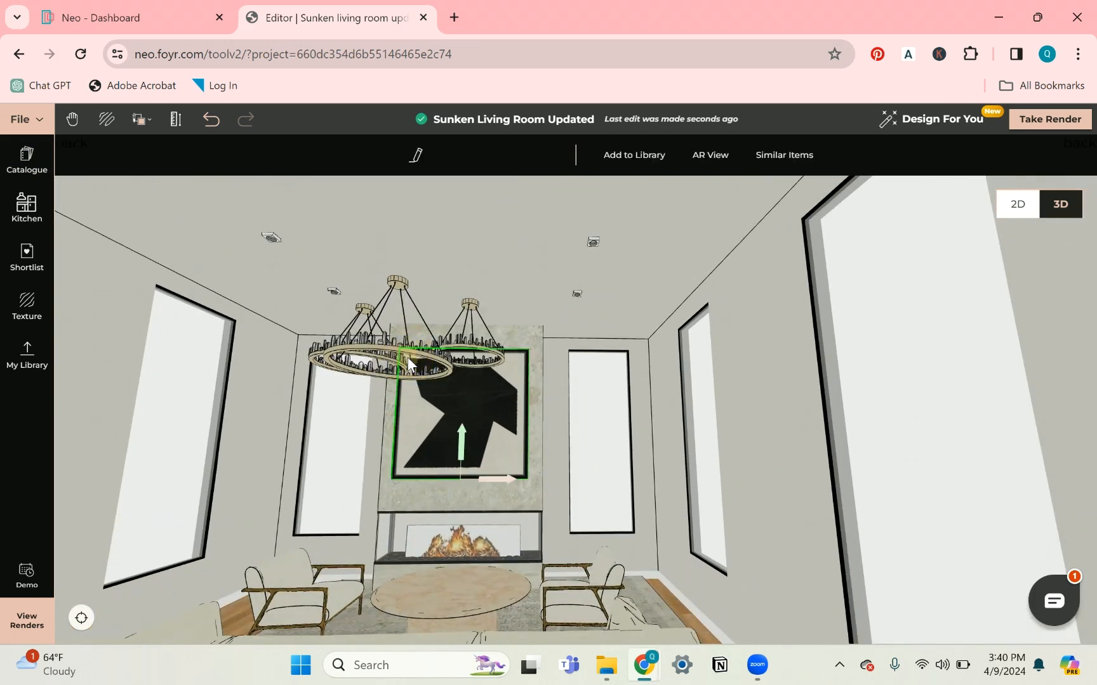
left_click(469, 308)
key("Right")
key("Right")
key("Right")
key("Right")
key("Right")
key("Right")
key("Right")
key("Right")
key("Right")
key("Right")
key("Right")
key("Right")
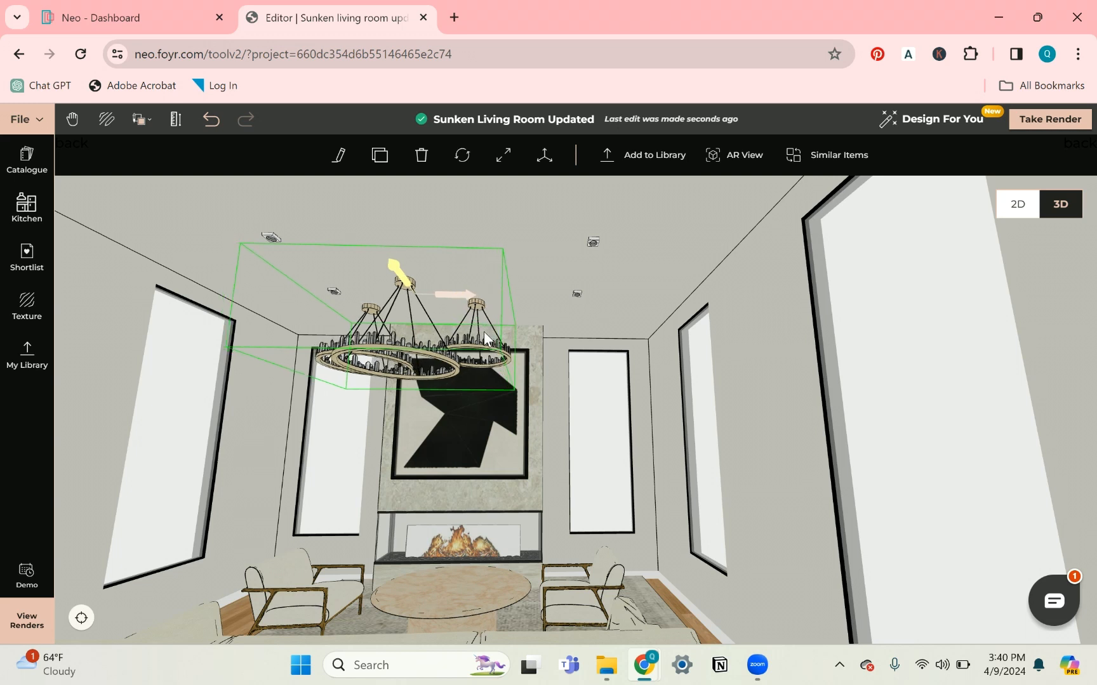
key("Right")
key("Right")
key("Right")
key("Right")
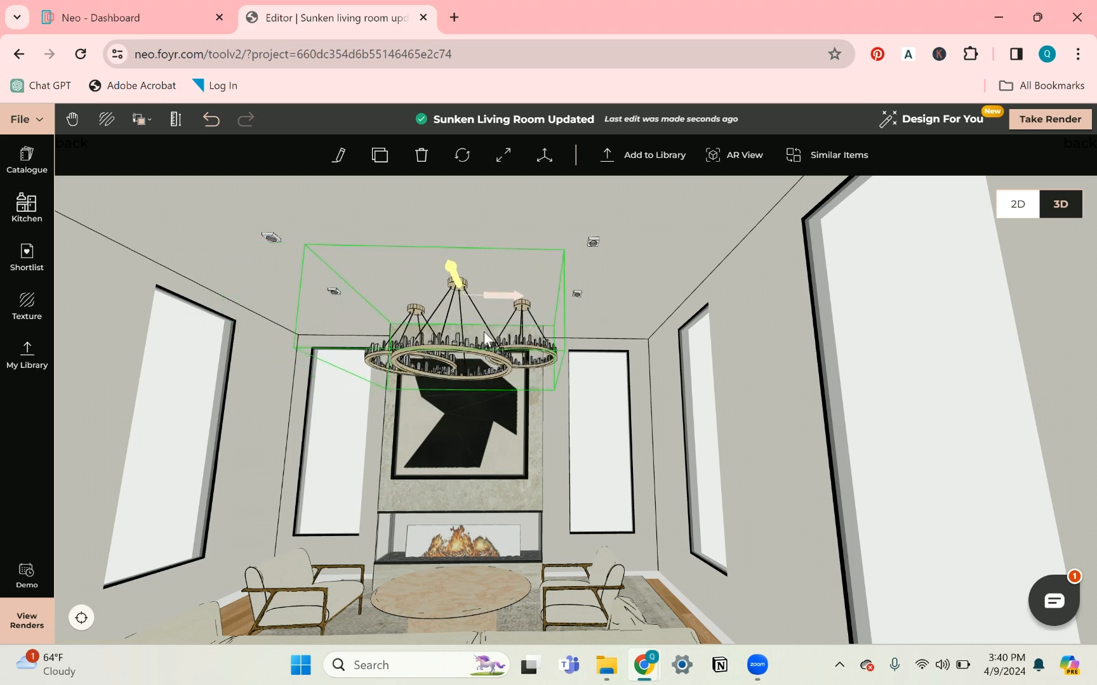
left_click(1016, 204)
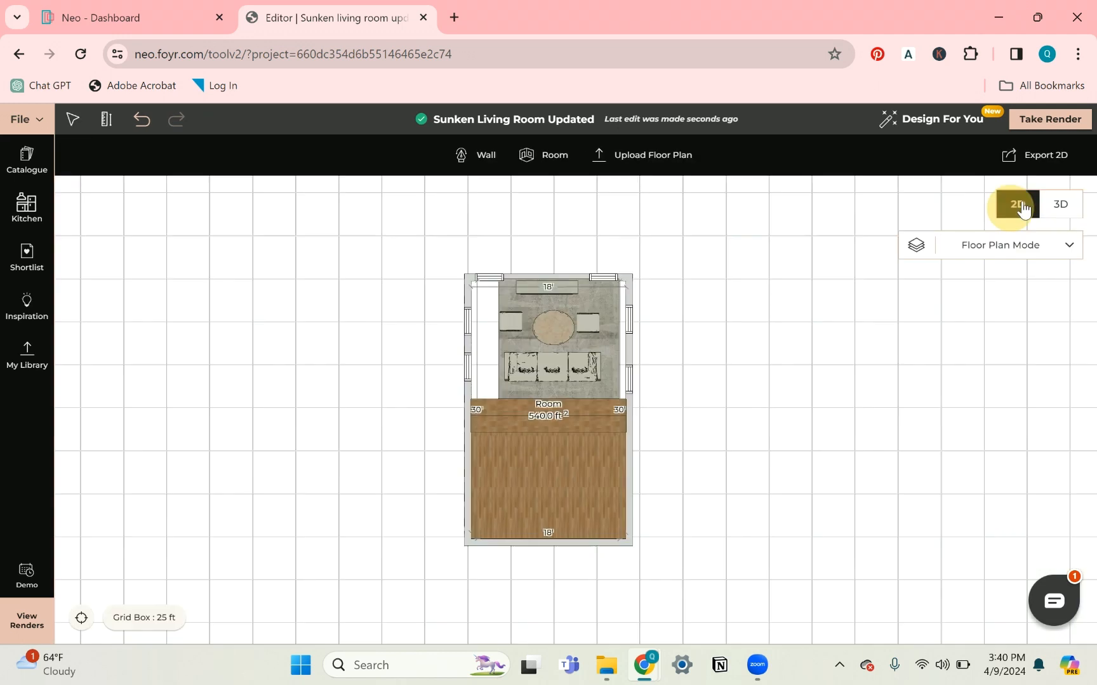
Nudge the chandelier slightly towards the fireplace wall in the ceiling plan, and return to the 3D view.
left_click(1066, 245)
left_click(994, 309)
scroll(519, 285, "up", 3)
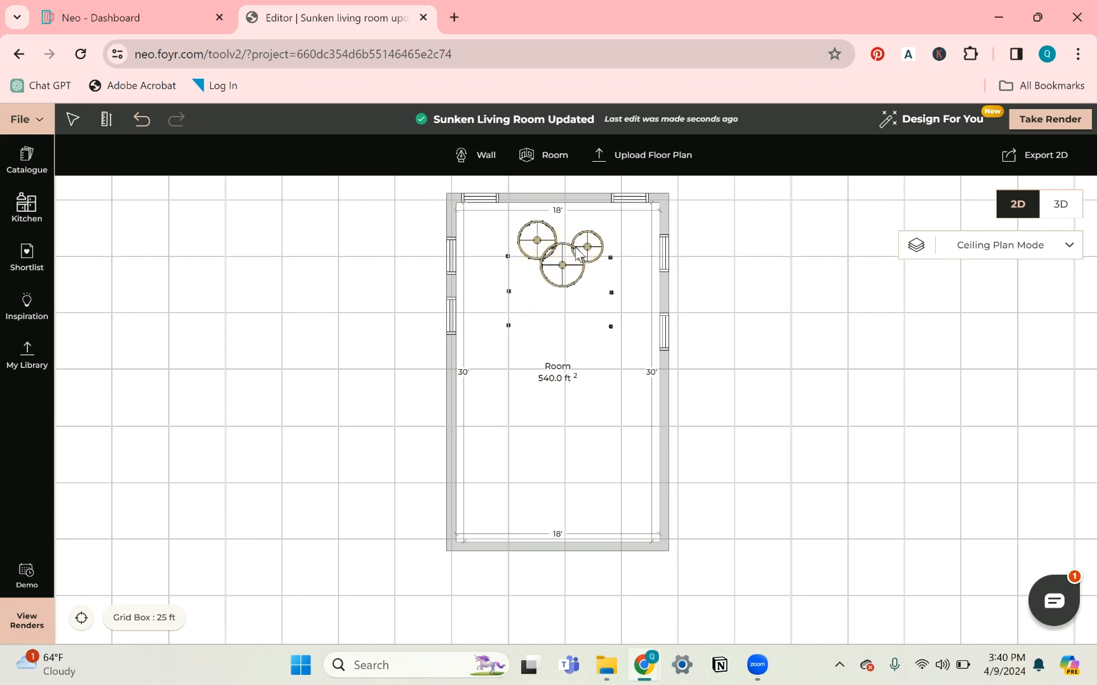
left_click(576, 254)
mouse_move(576, 254)
left_mouse_down()
mouse_move(577, 267)
mouse_move(575, 251)
left_mouse_up()
left_click(1068, 199)
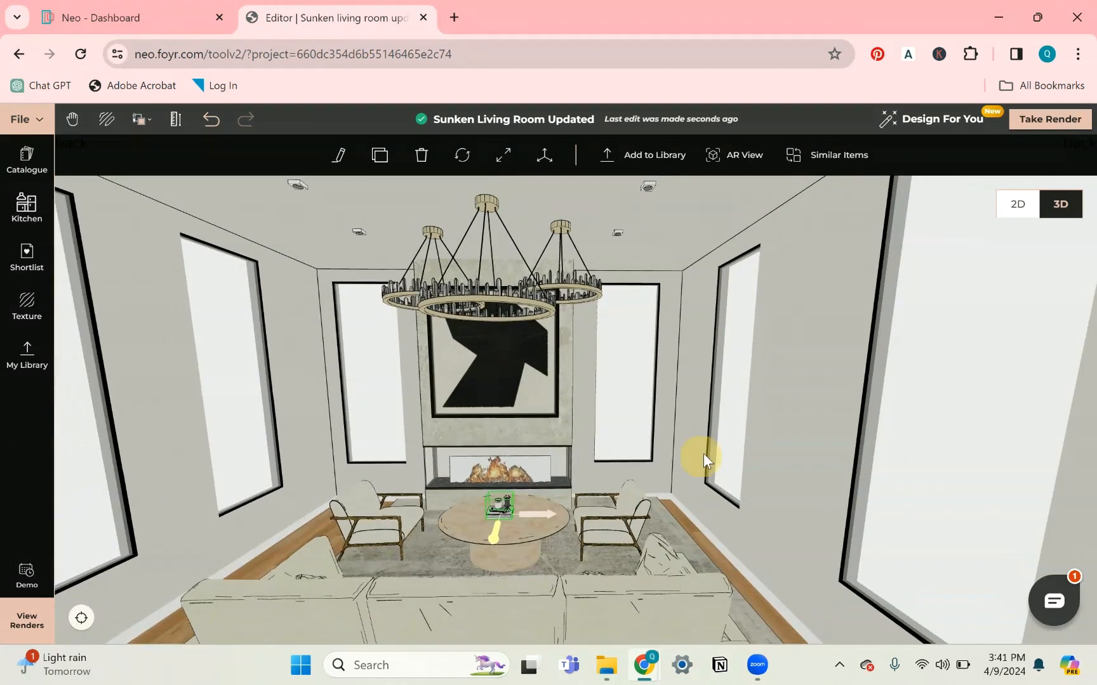
Enter the render setup and set the daytime lighting environment outside the windows to Malibu Overlook.
left_click_drag(703, 454, 671, 420)
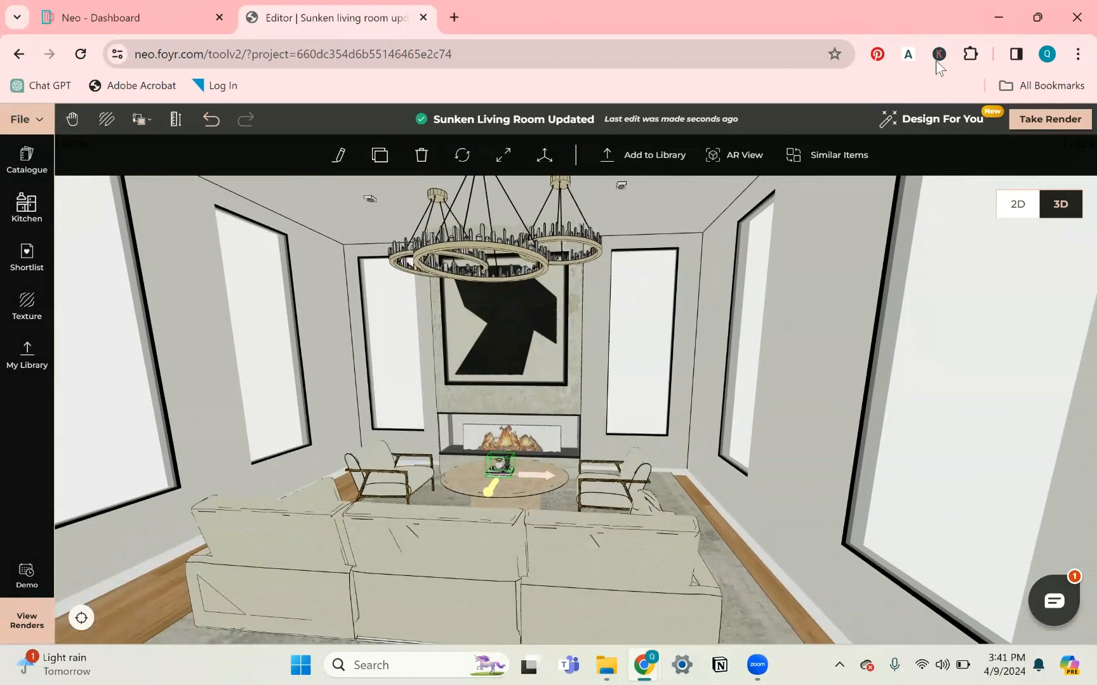
left_click(1050, 119)
left_click_drag(754, 238, 463, 261)
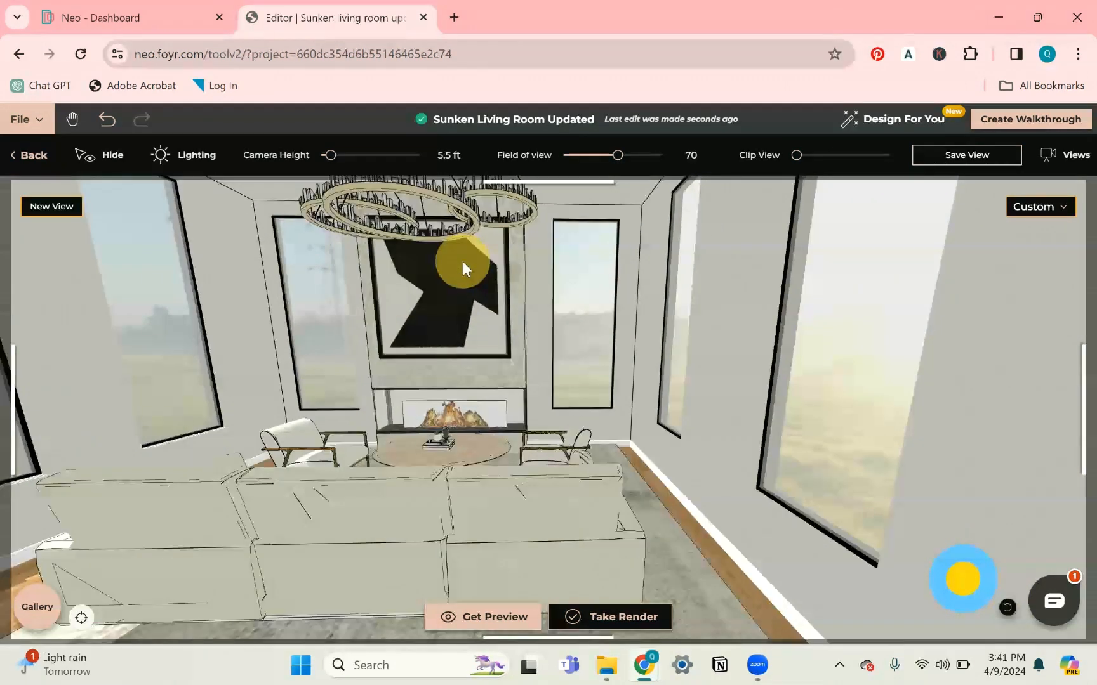
left_click_drag(620, 278, 600, 254)
scroll(631, 265, "down", 3)
left_click(184, 154)
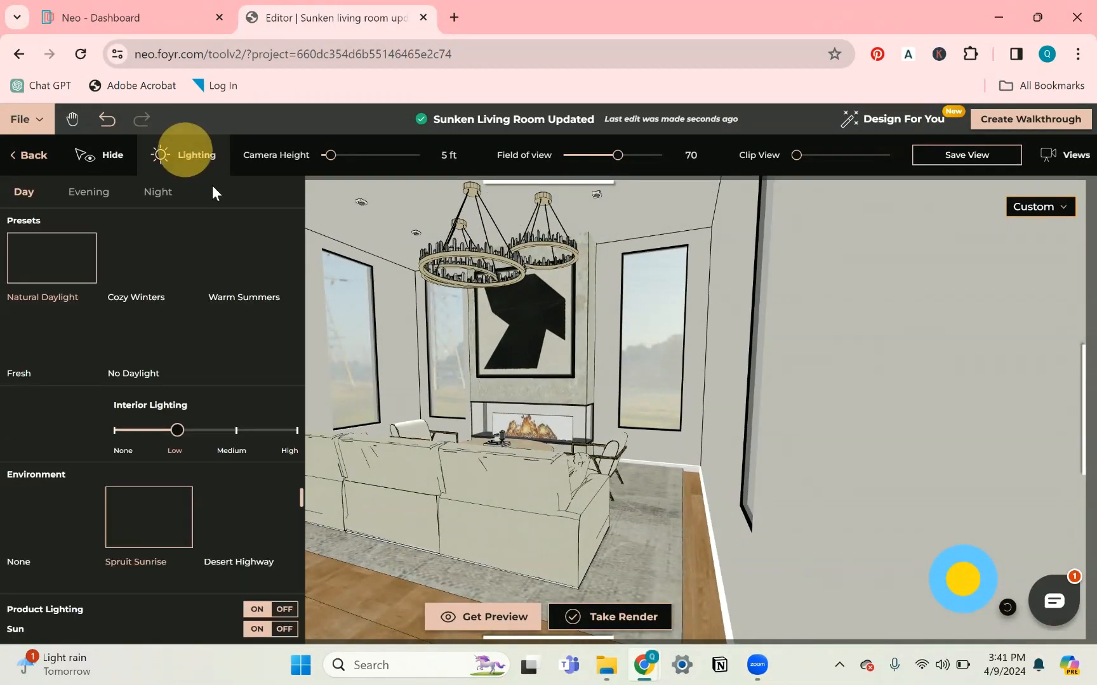
scroll(75, 532, "down", 2)
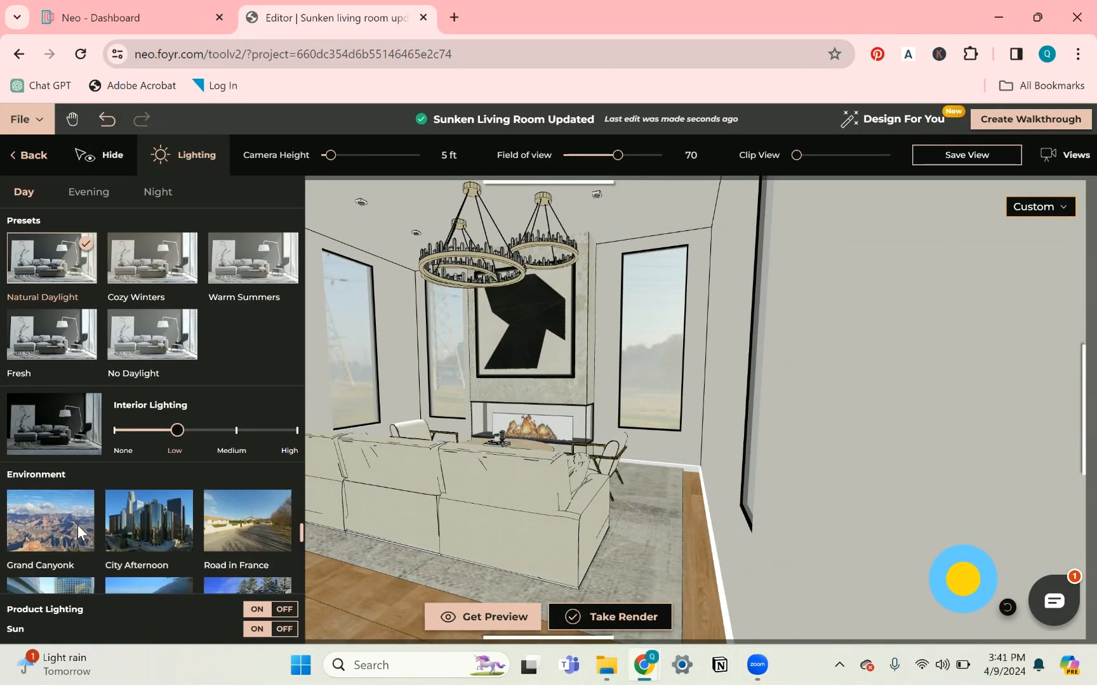
scroll(84, 530, "up", 2)
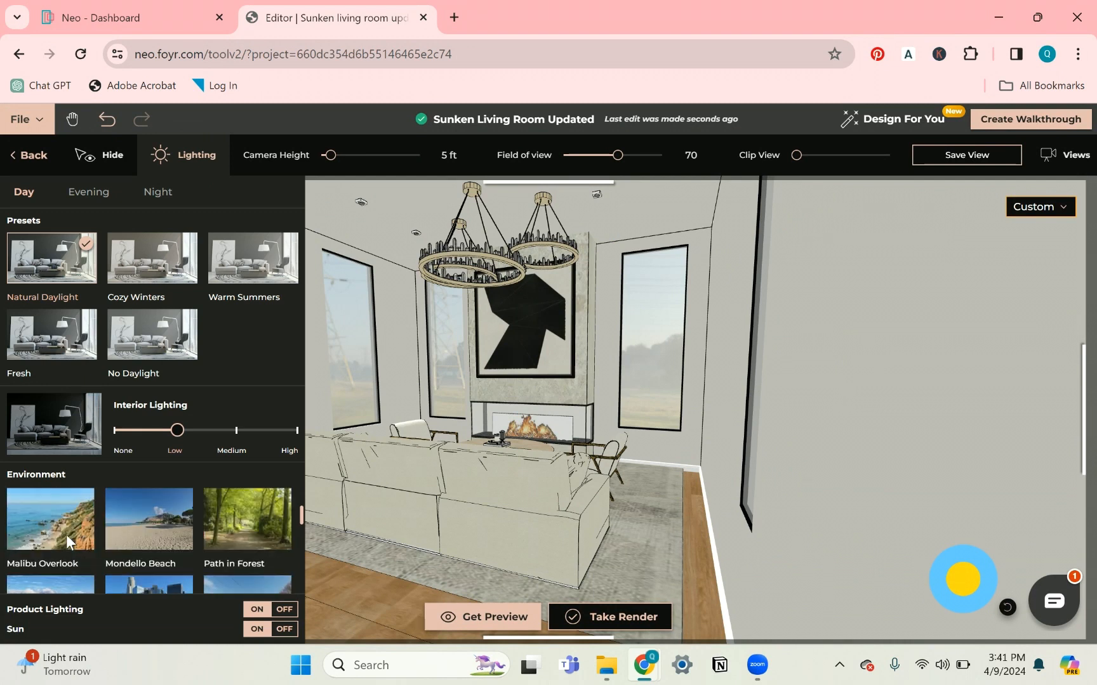
left_click(40, 515)
left_click_drag(111, 543, 135, 555)
Frame the room from behind the sofa facing the fireplace, with a camera height of 6.3 ft and a field of view of 75.
left_click_drag(451, 451, 517, 472)
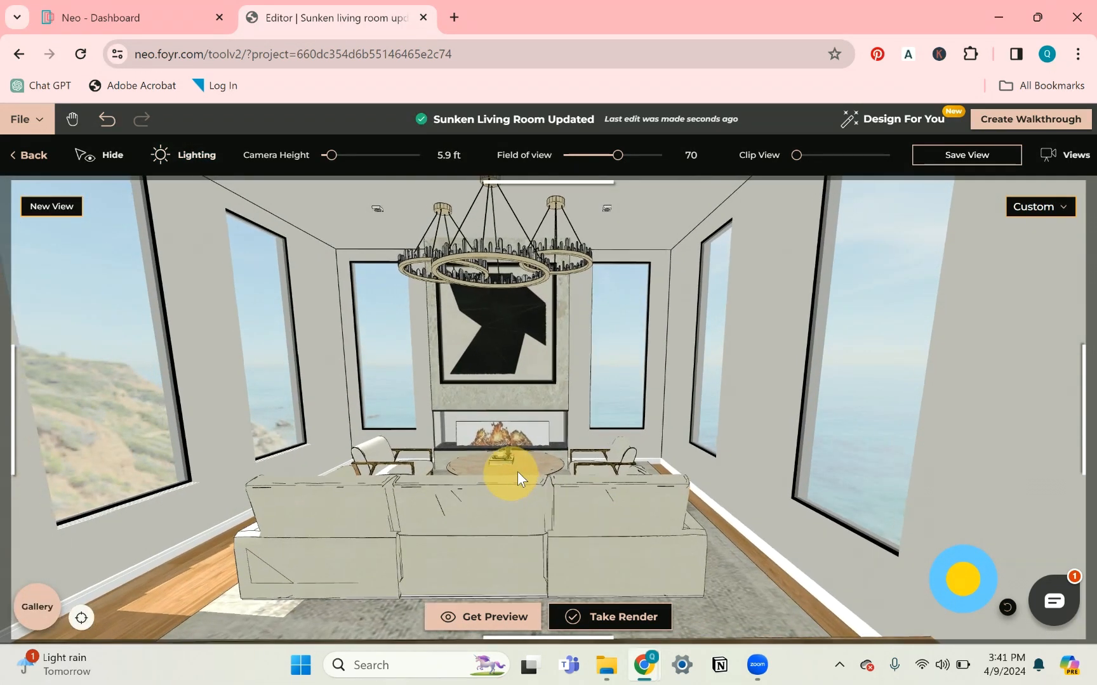
left_click_drag(552, 429, 552, 432)
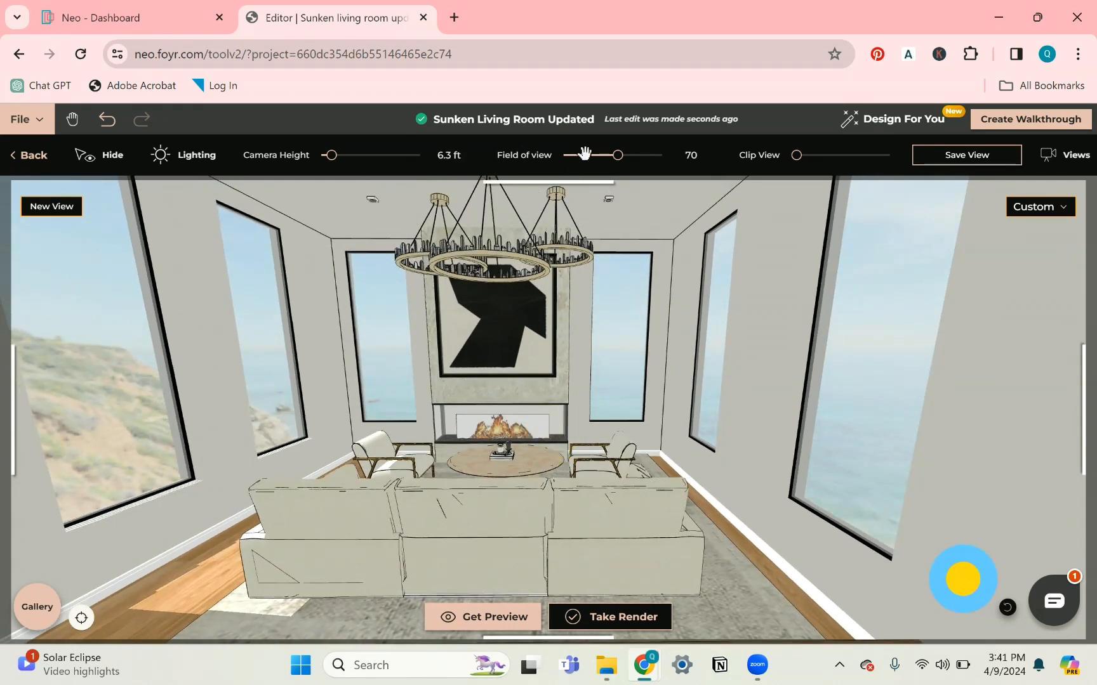
left_click_drag(614, 159, 628, 163)
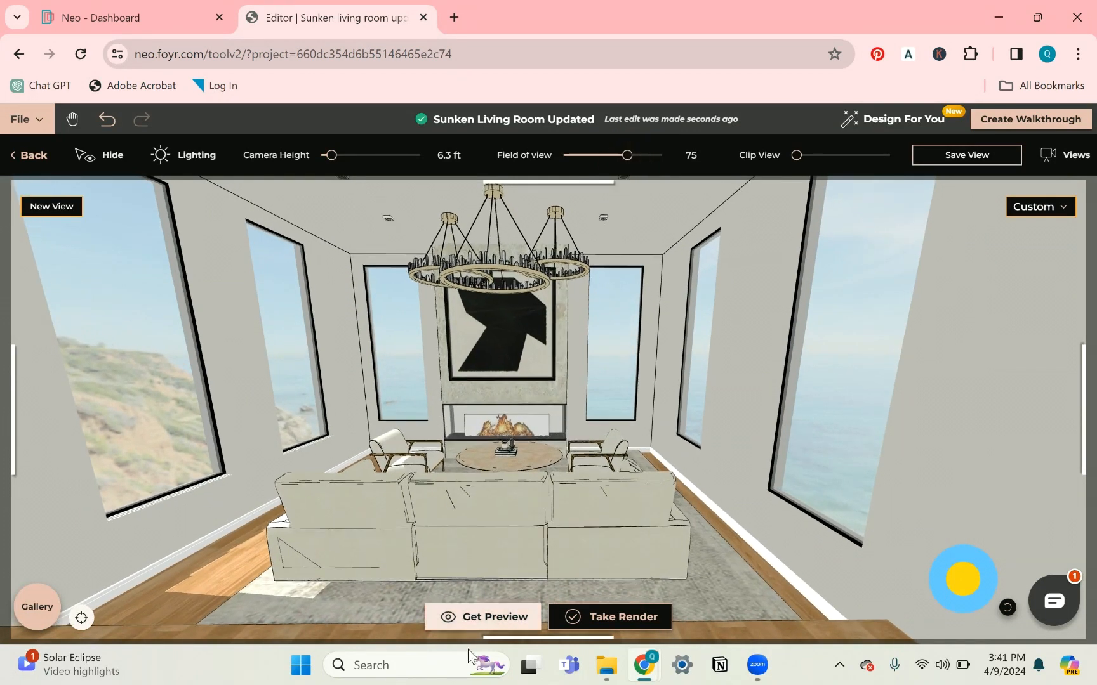
Generate a preview of the fireplace view, save the view as "Main 1", and dismiss the preview.
left_click(506, 621)
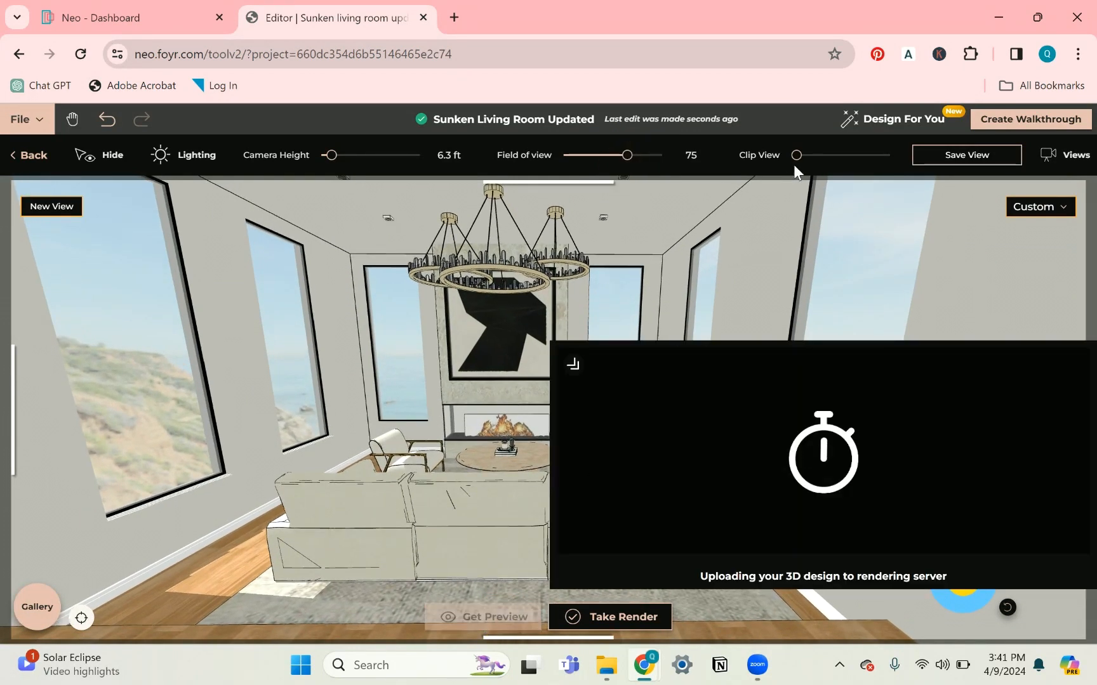
left_click(976, 159)
left_click(973, 183)
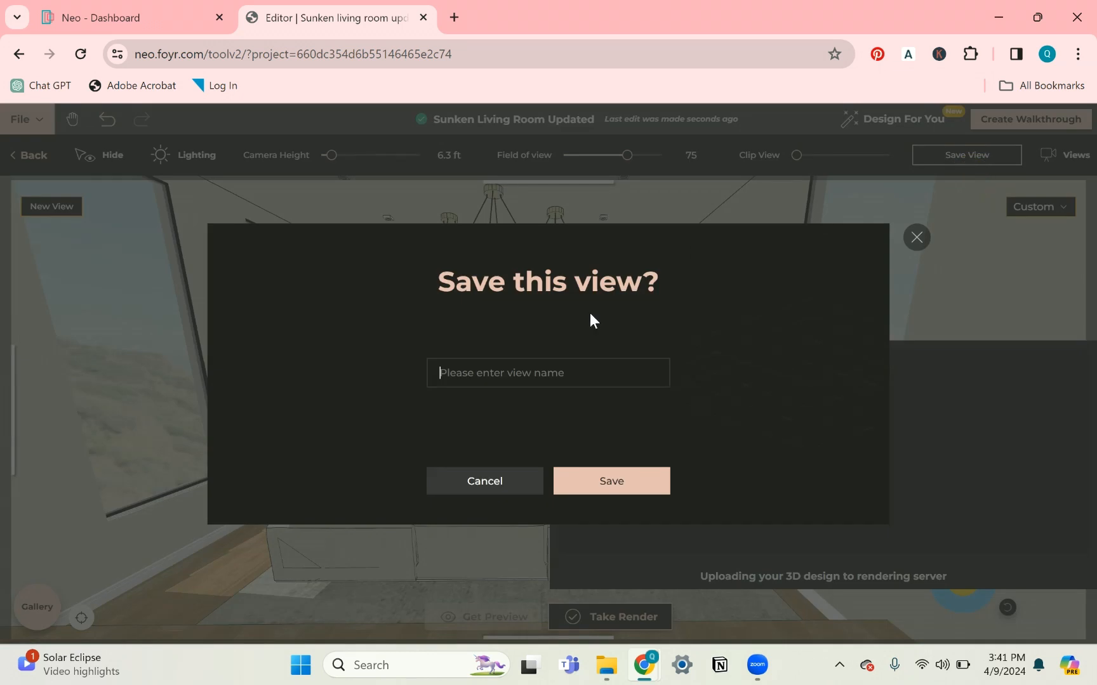
type("Main 1")
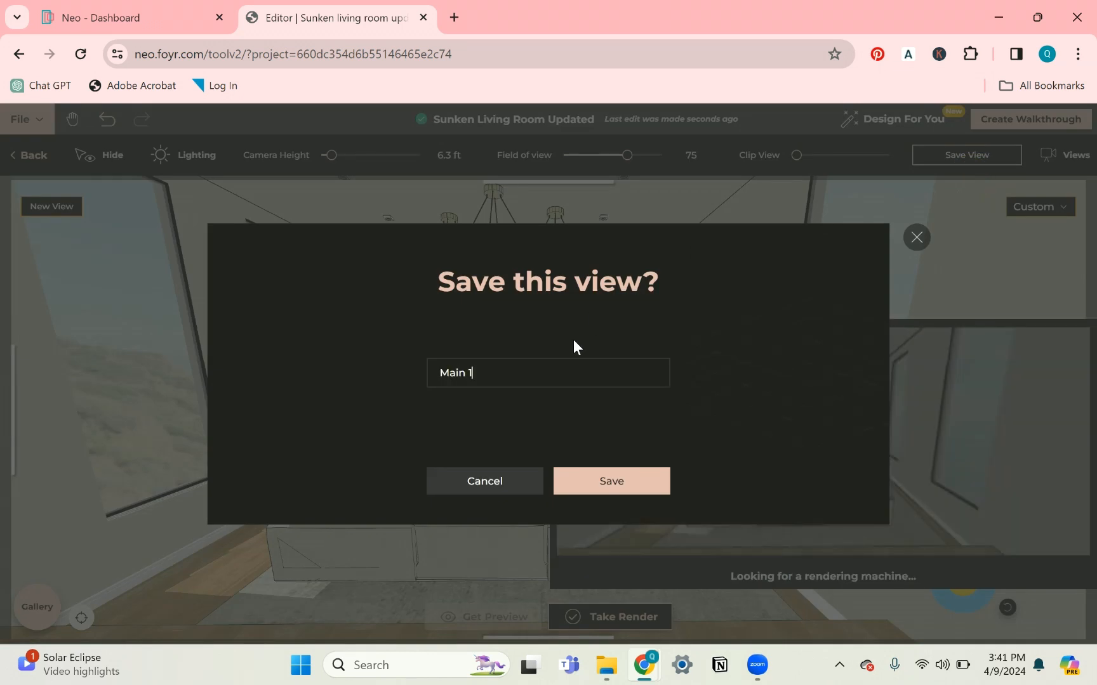
left_click(611, 482)
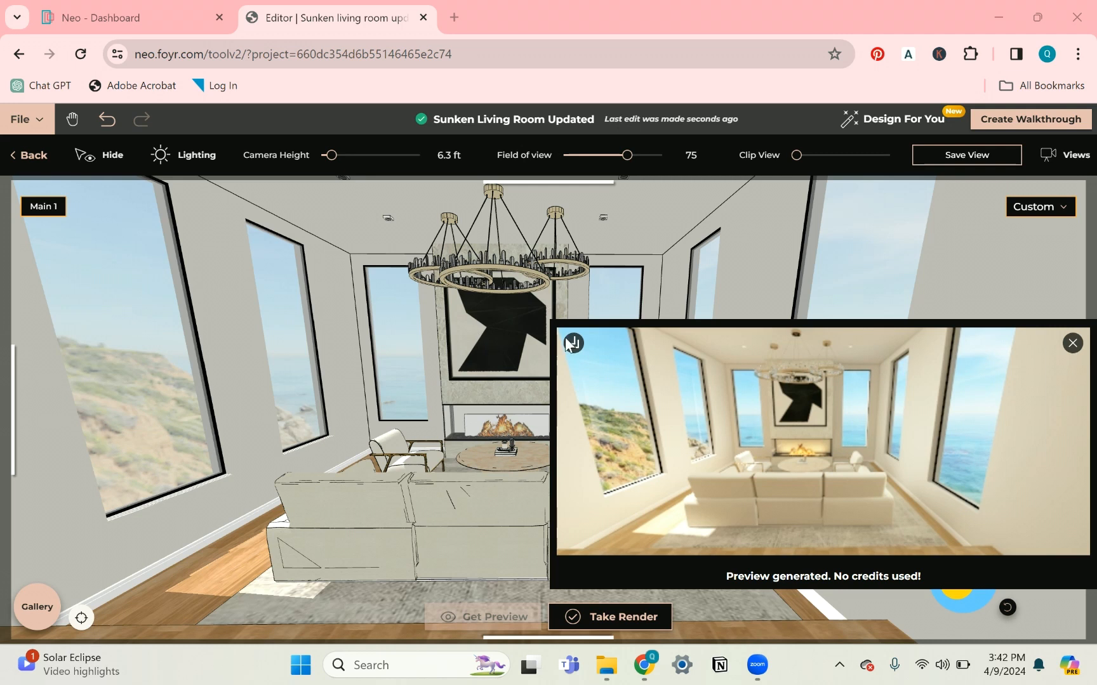
left_click(1072, 343)
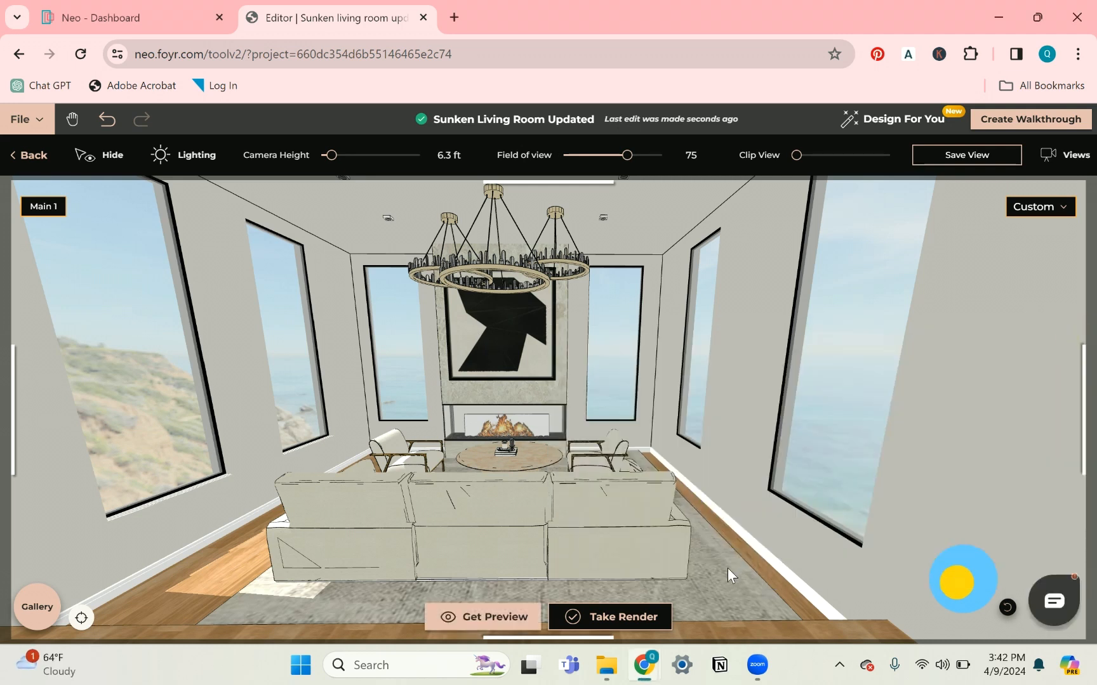
Render the Main 1 view at 12K resolution.
left_click(641, 617)
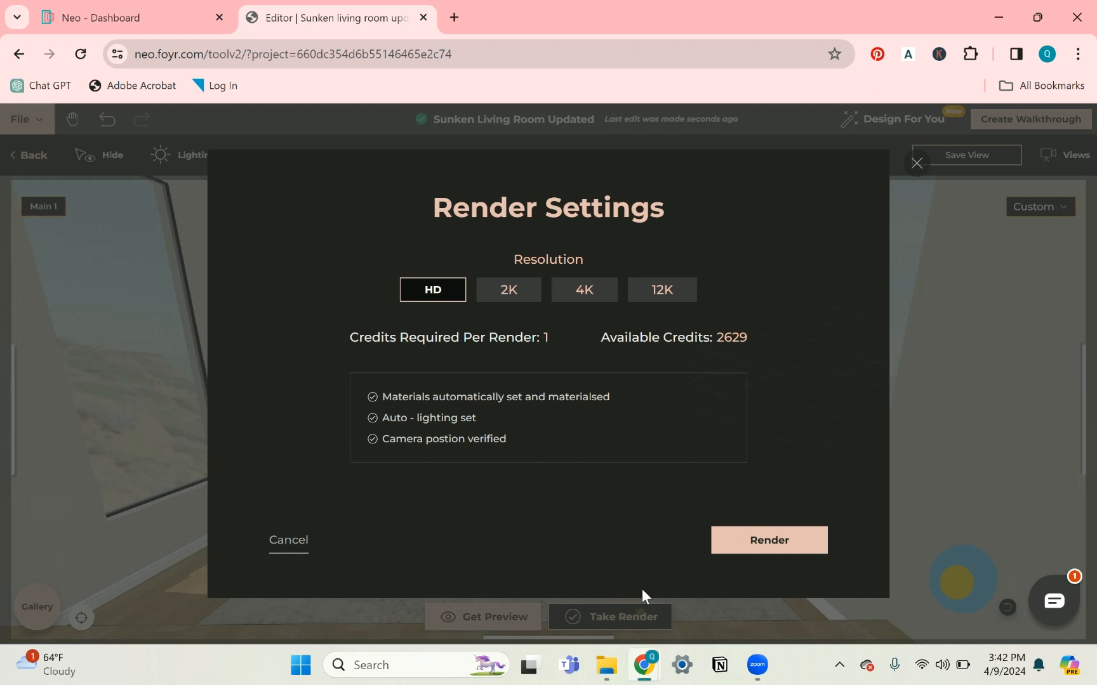
left_click(670, 302)
left_click(802, 543)
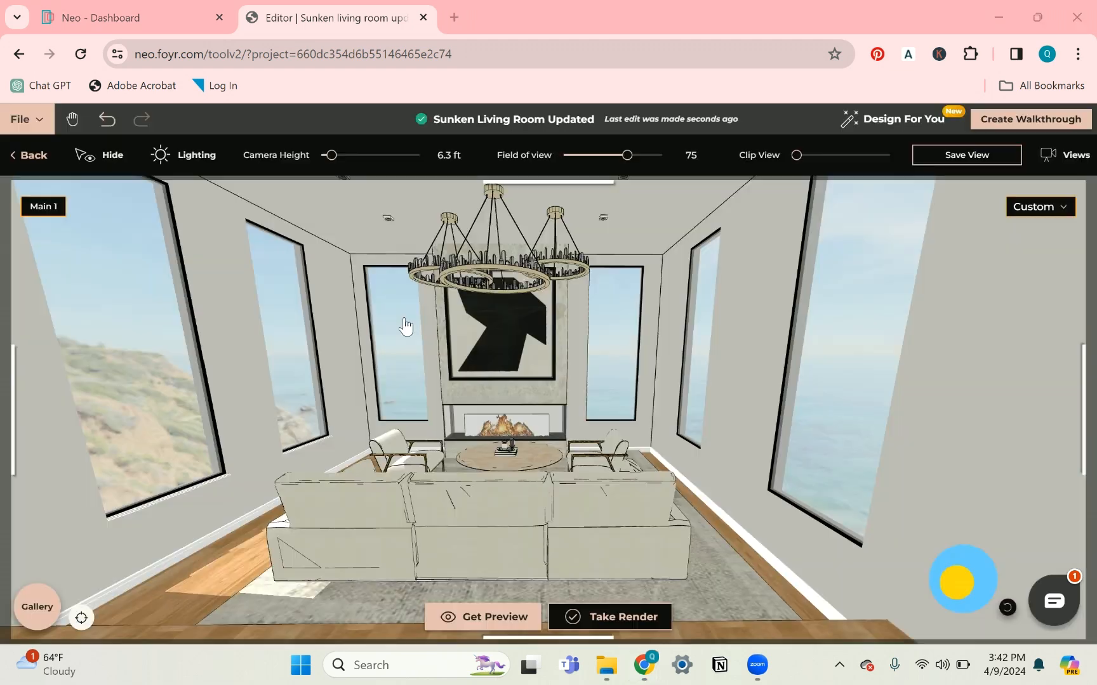
Frame an angled view at 5 ft camera height showing the platform stairs, sofa and fireplace, and start a render of it.
left_click_drag(683, 384, 433, 371)
scroll(600, 402, "up", 4)
scroll(623, 400, "up", 2)
left_click_drag(583, 341, 689, 363)
scroll(643, 348, "up", 1)
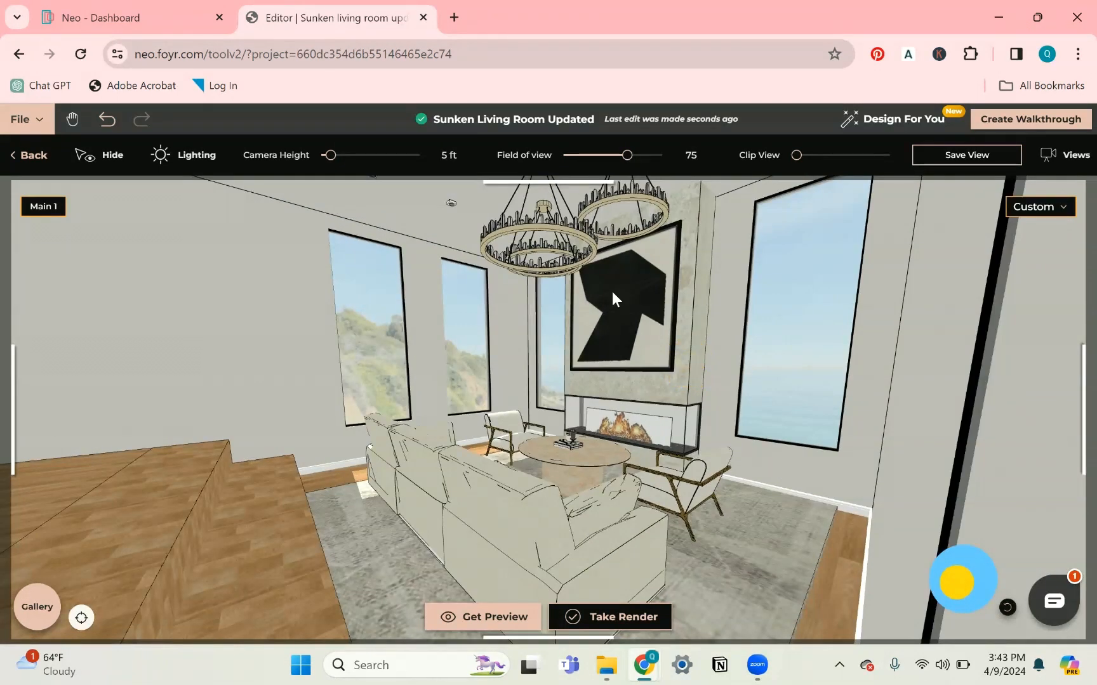
left_click(557, 618)
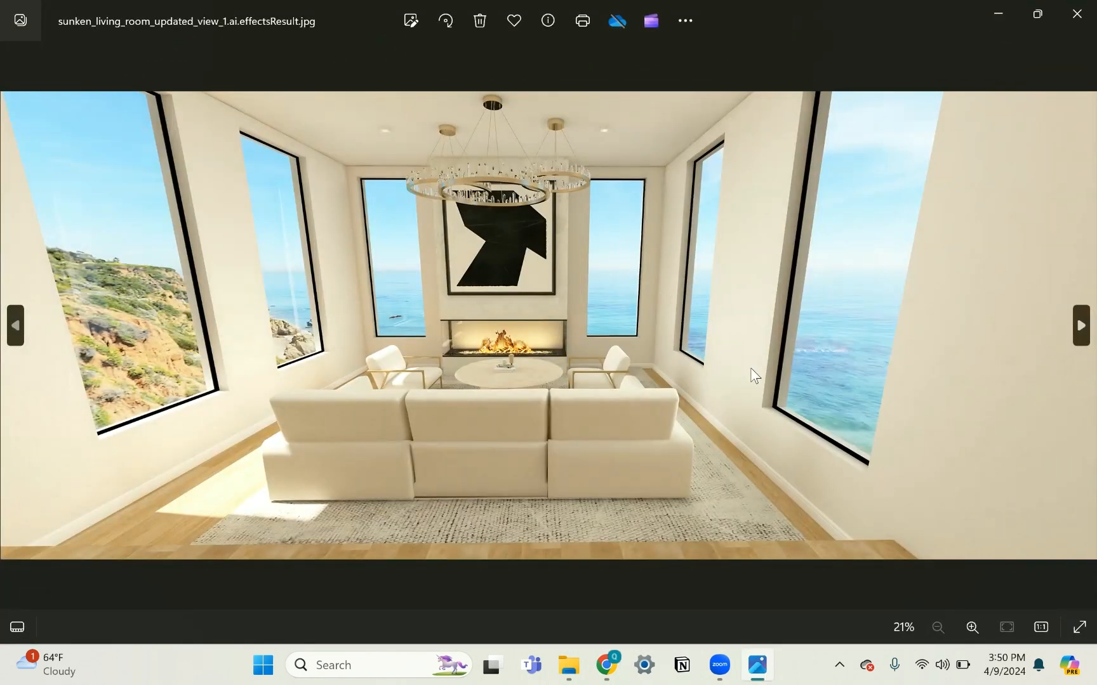
Switch to the image viewer and examine the finished sunken living room renders from the different camera angles.
key("Right")
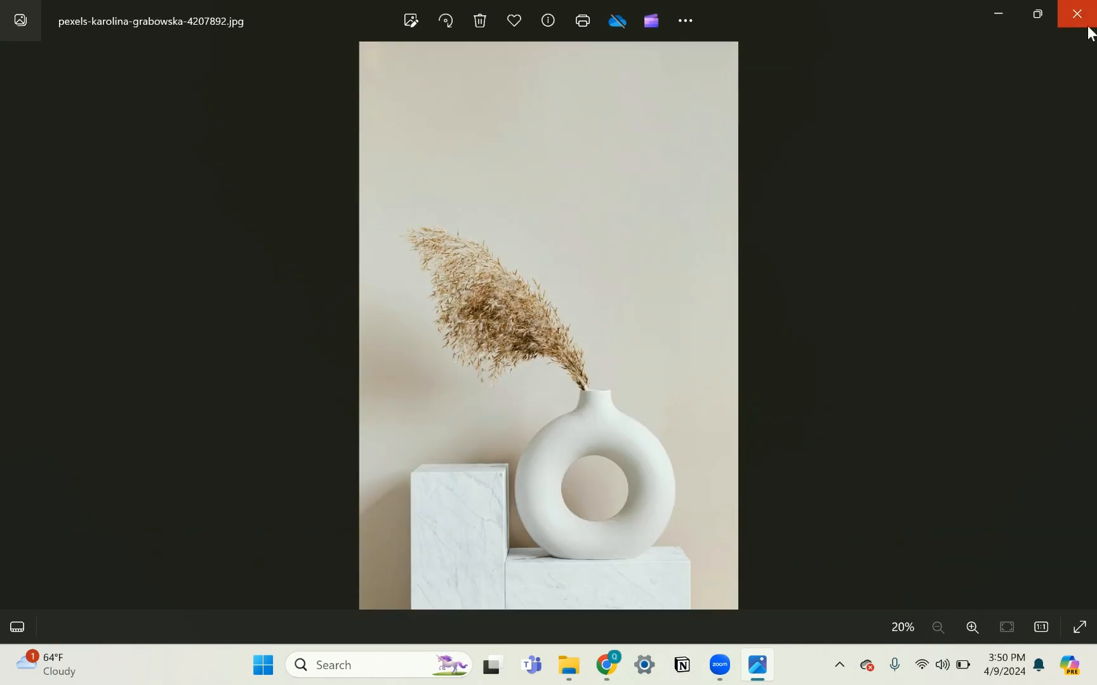
left_click(416, 317)
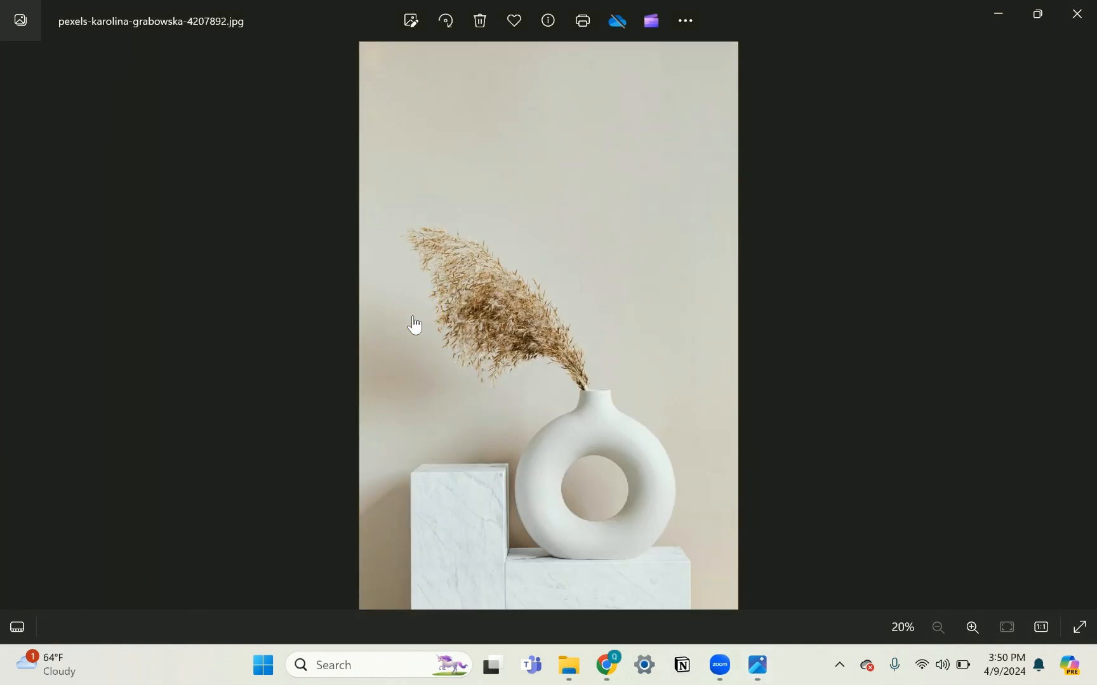
key("Left")
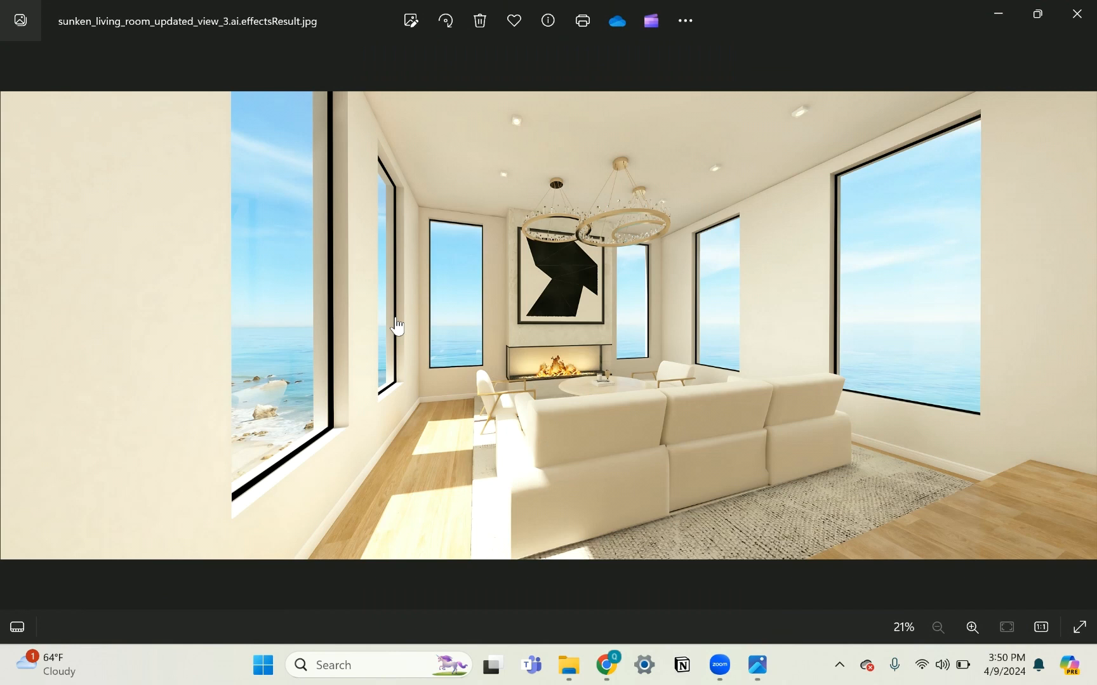
left_click(1087, 326)
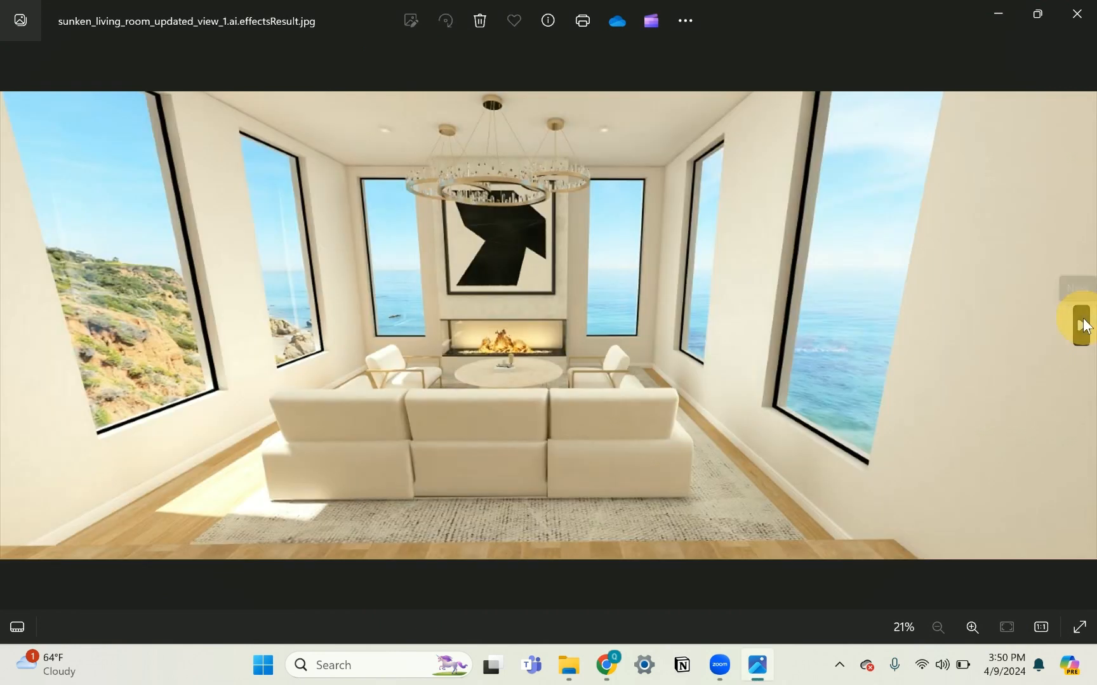
left_click(1087, 327)
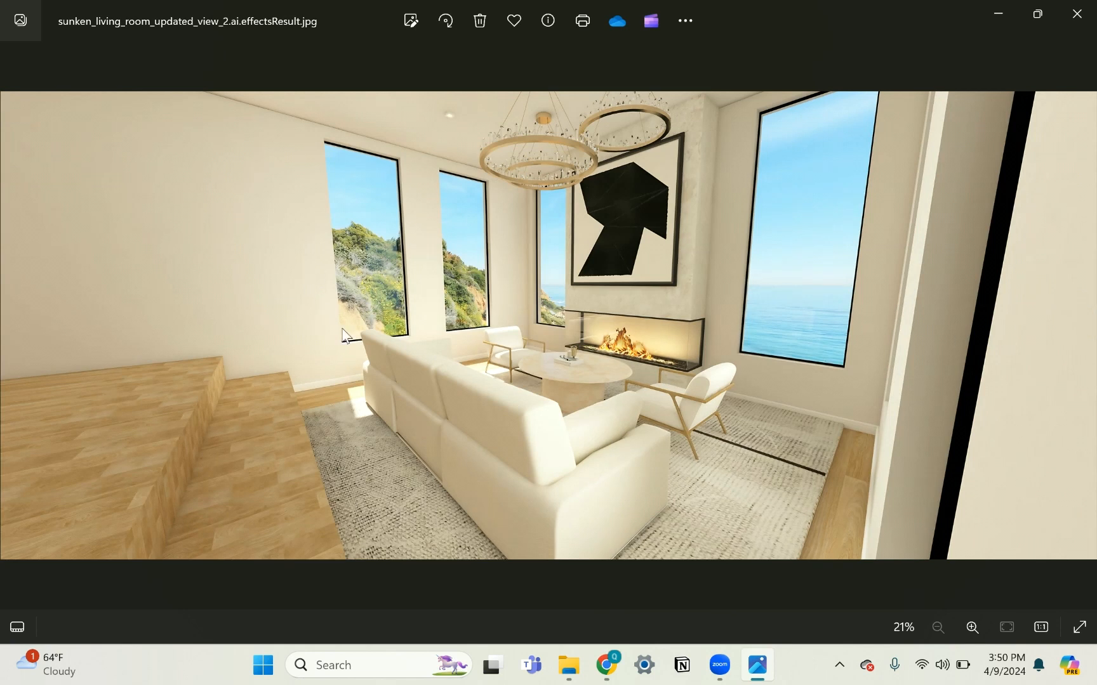
left_click(422, 310)
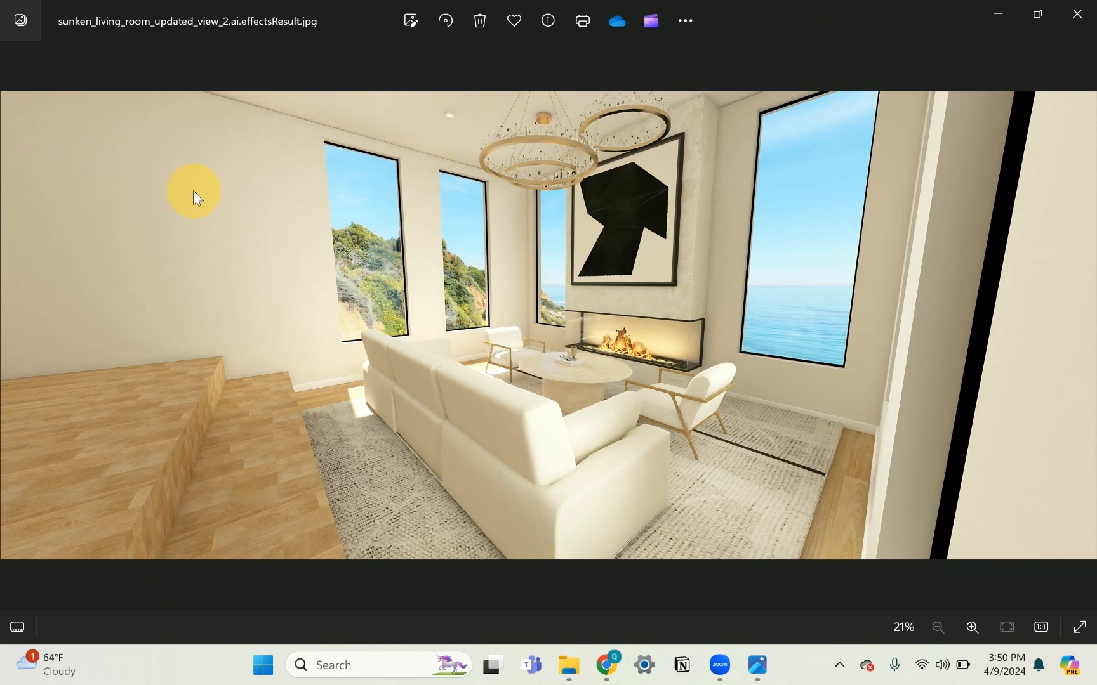